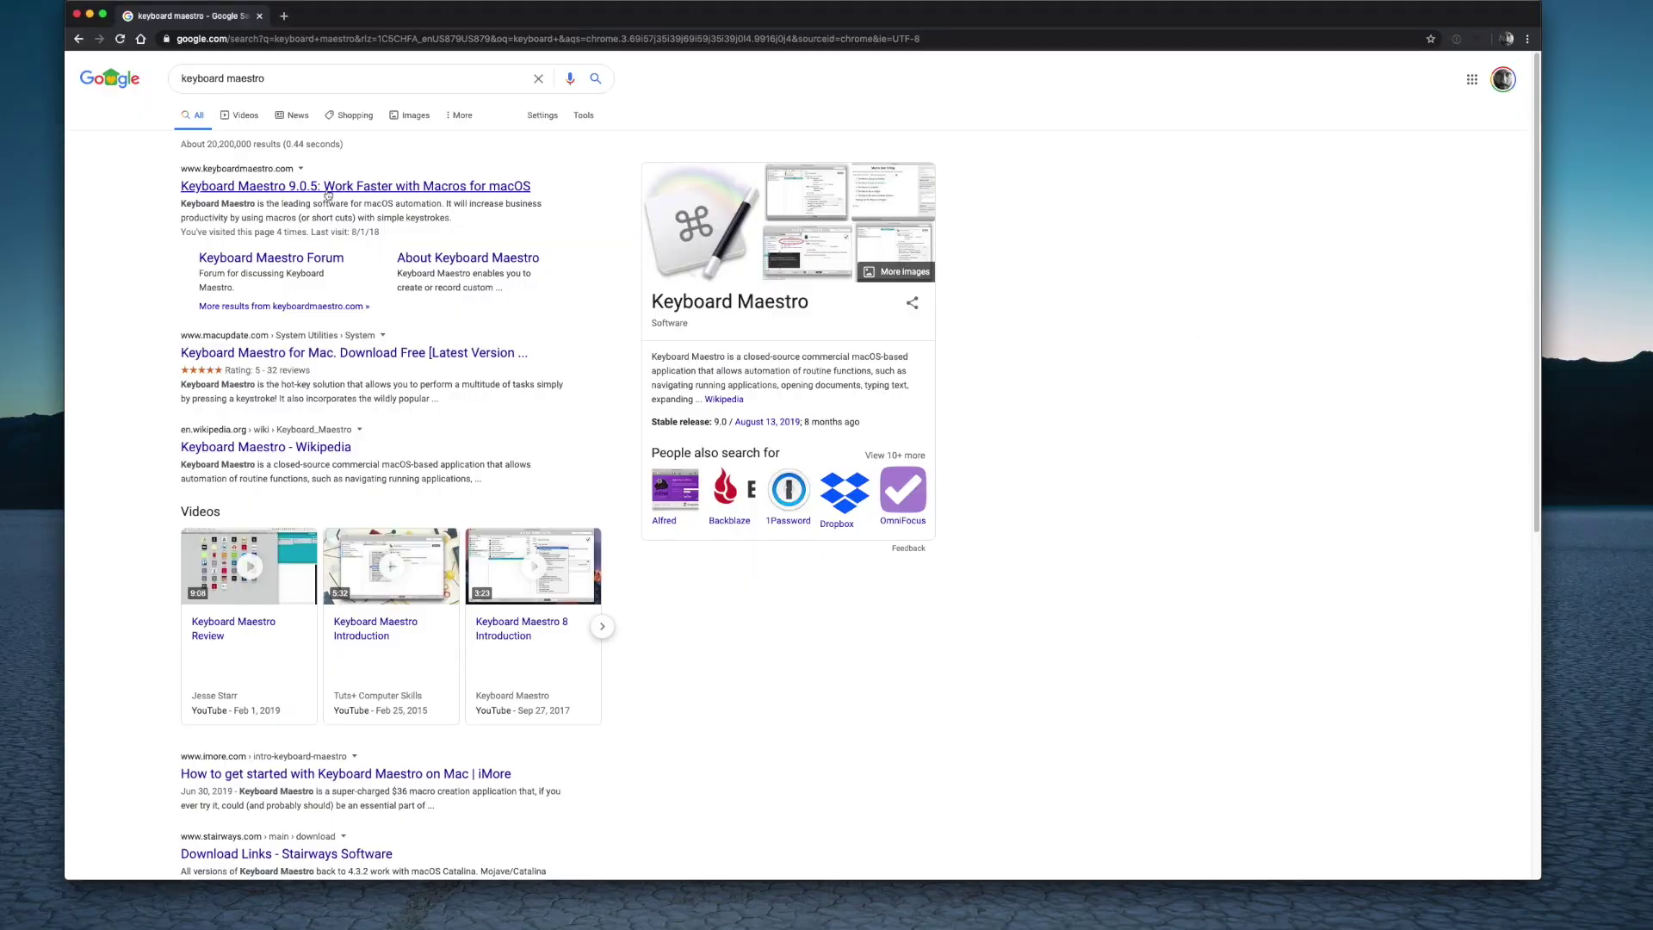
Open keyboardmaestro.com from the search results and scroll through its feature overview.
{"action": "left_click", "coordinate": [326, 188]}
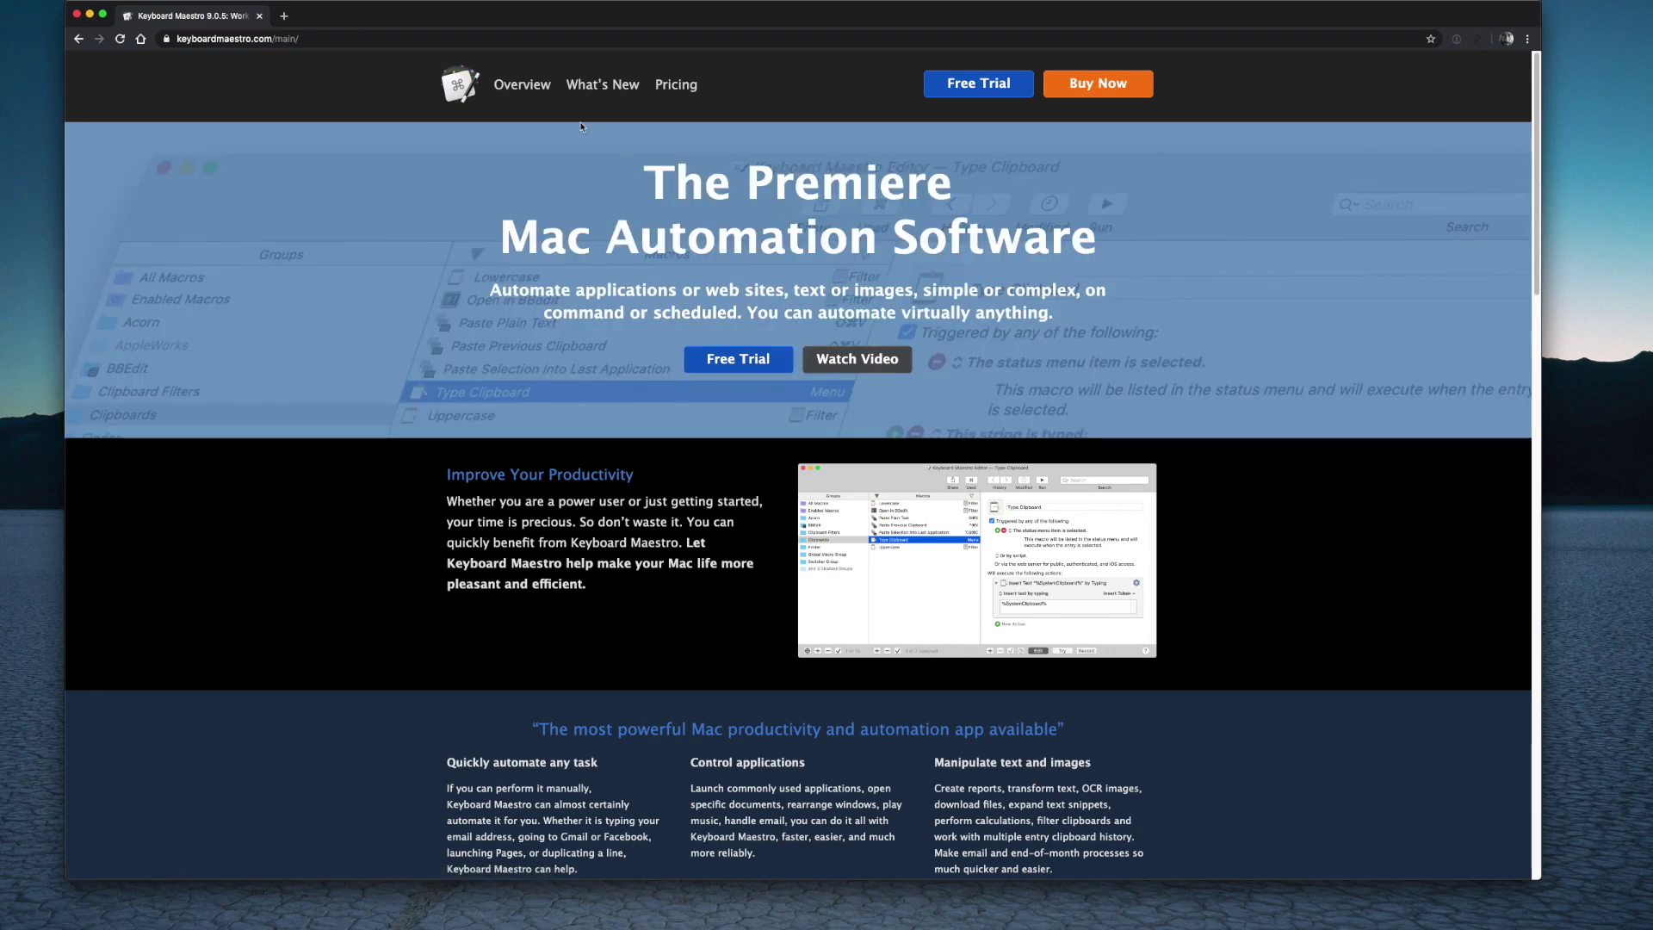
{"action": "scroll", "coordinate": [588, 182], "scroll_direction": "down", "scroll_amount": 10}
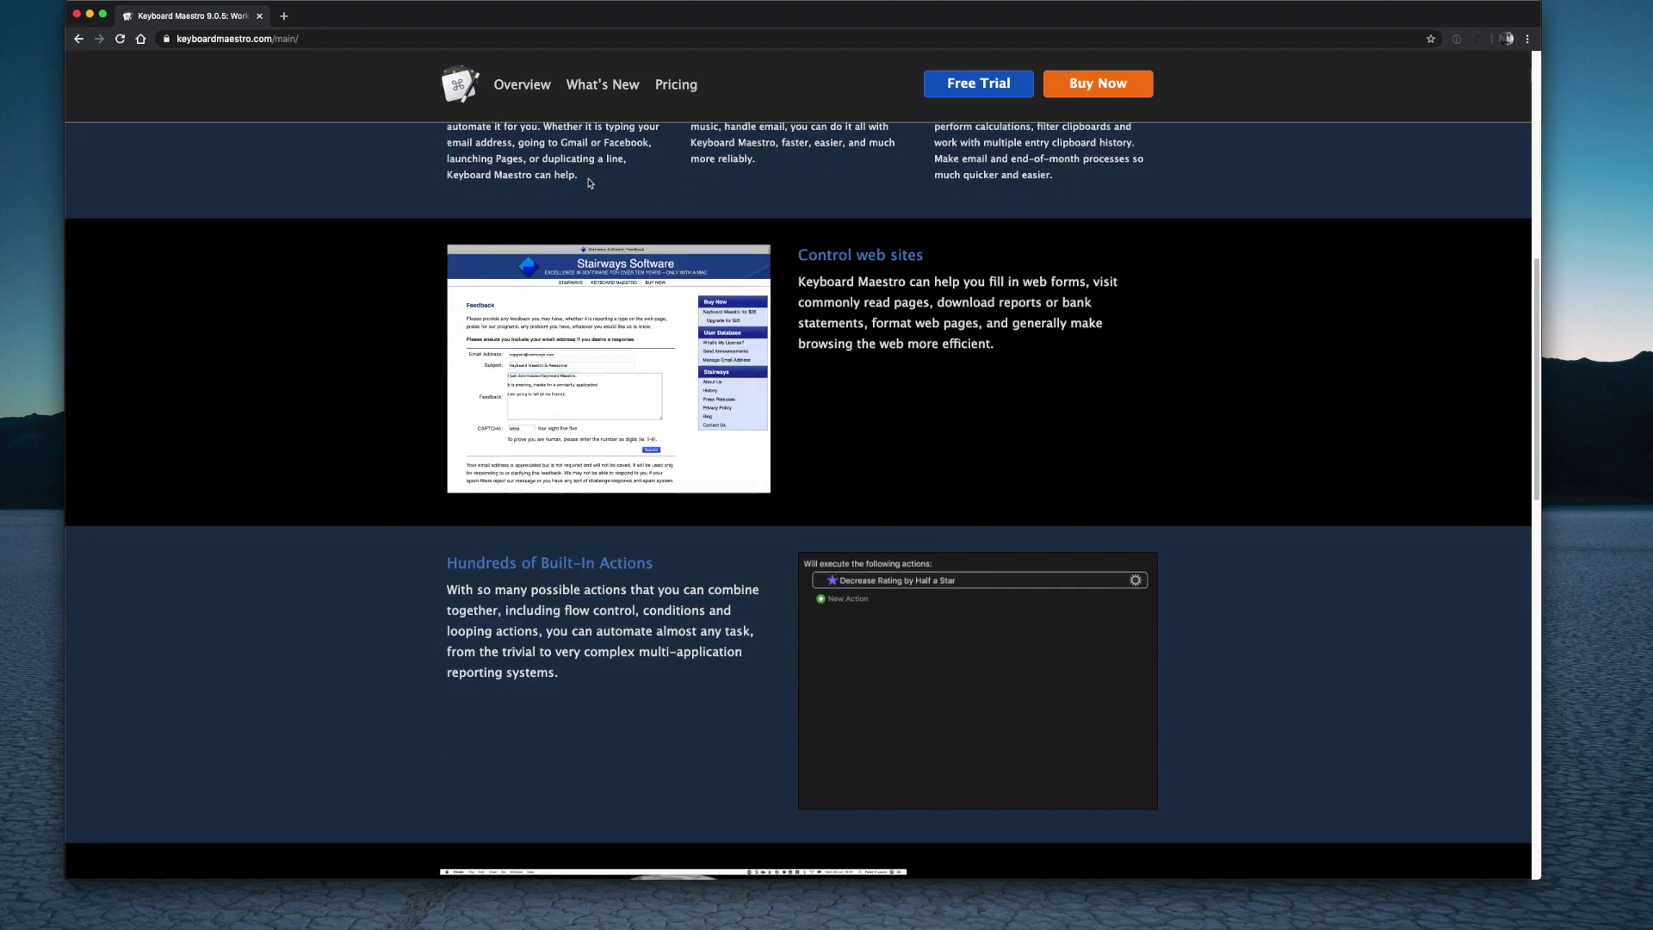
{"action": "scroll", "coordinate": [590, 184], "scroll_direction": "down", "scroll_amount": 2}
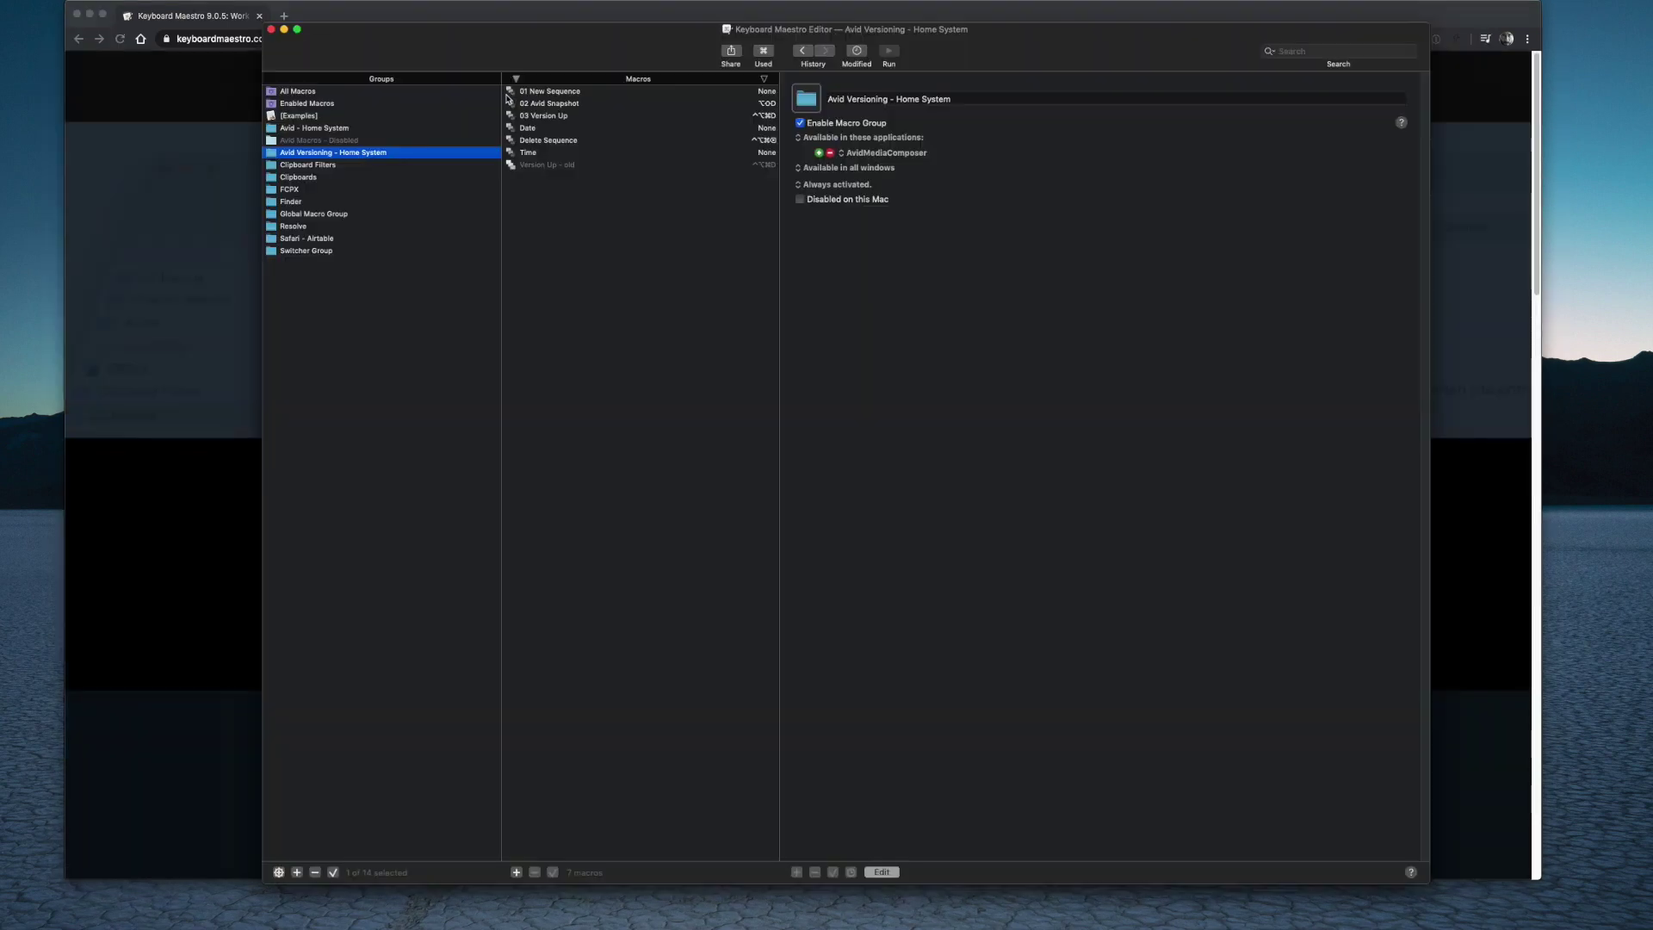
Review the actions of the 01 New Sequence, 02 Avid Snapshot, 03 Version Up and Date macros.
{"action": "left_click", "coordinate": [533, 91]}
{"action": "left_click", "coordinate": [510, 104]}
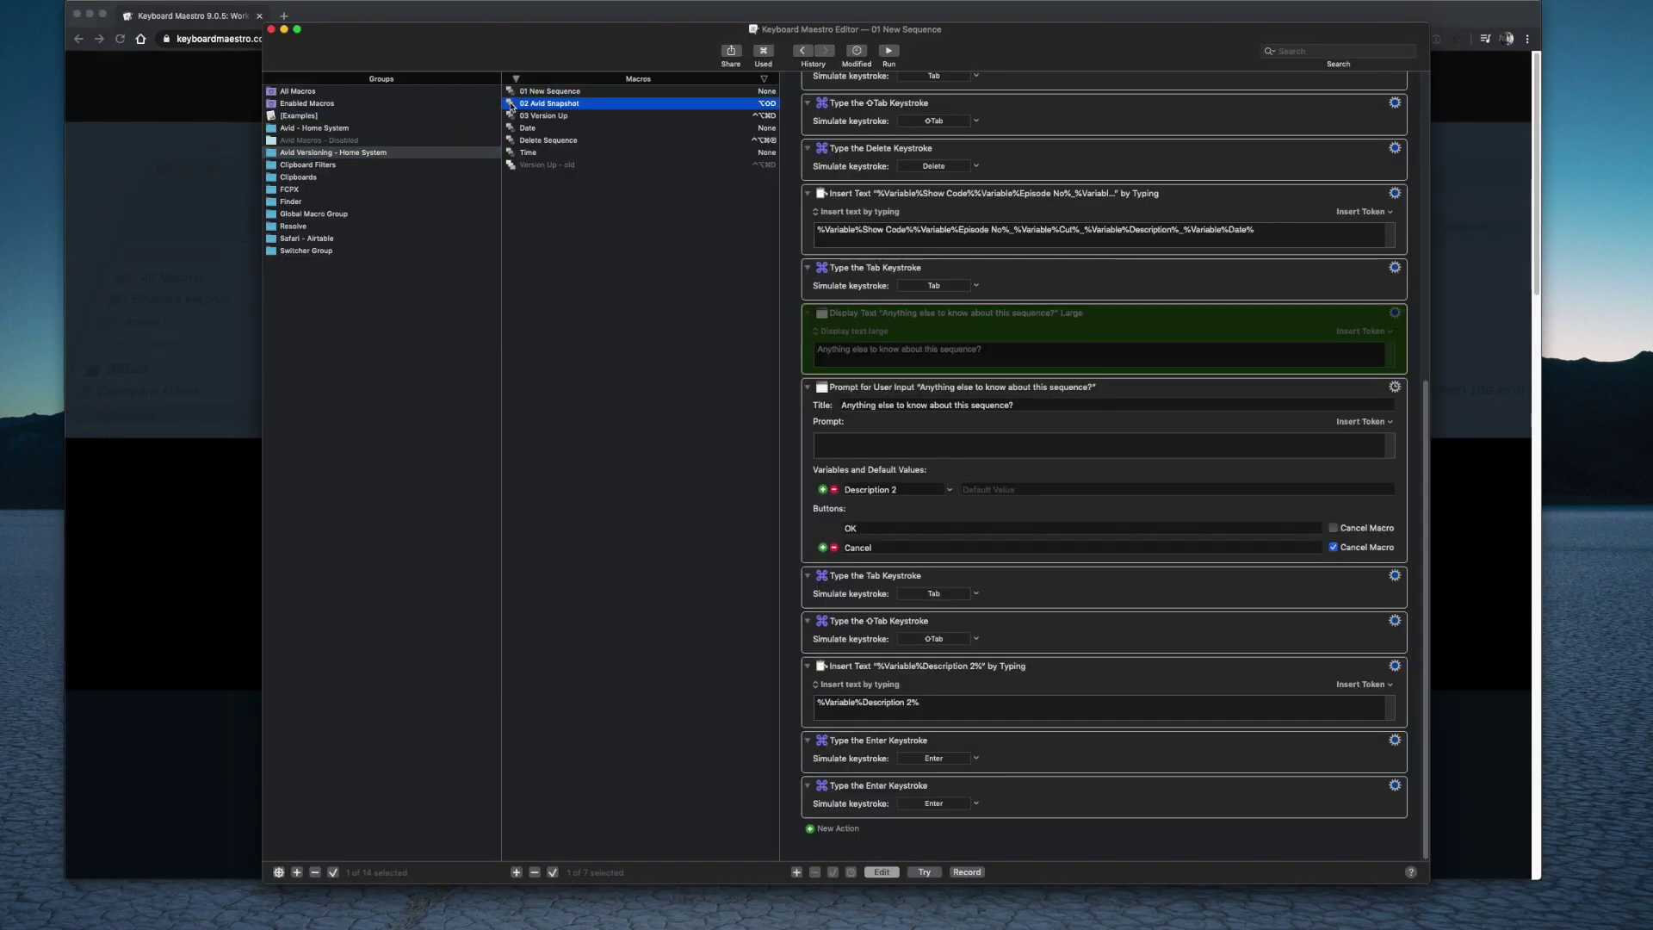
{"action": "left_click", "coordinate": [510, 116]}
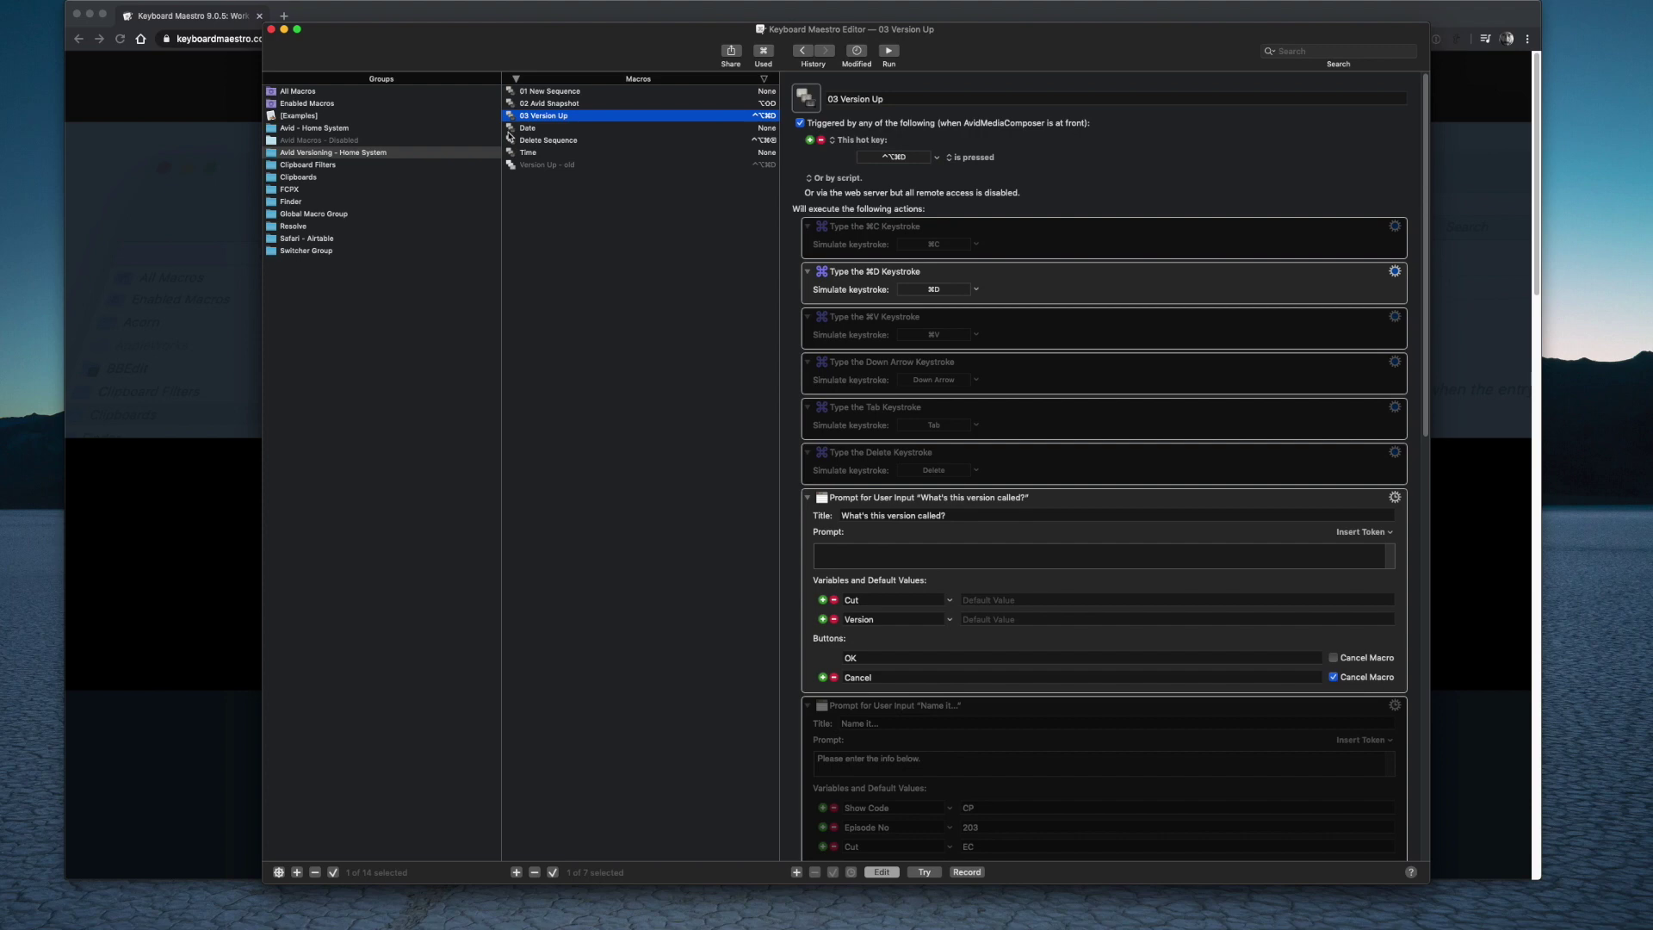
{"action": "left_click", "coordinate": [509, 129]}
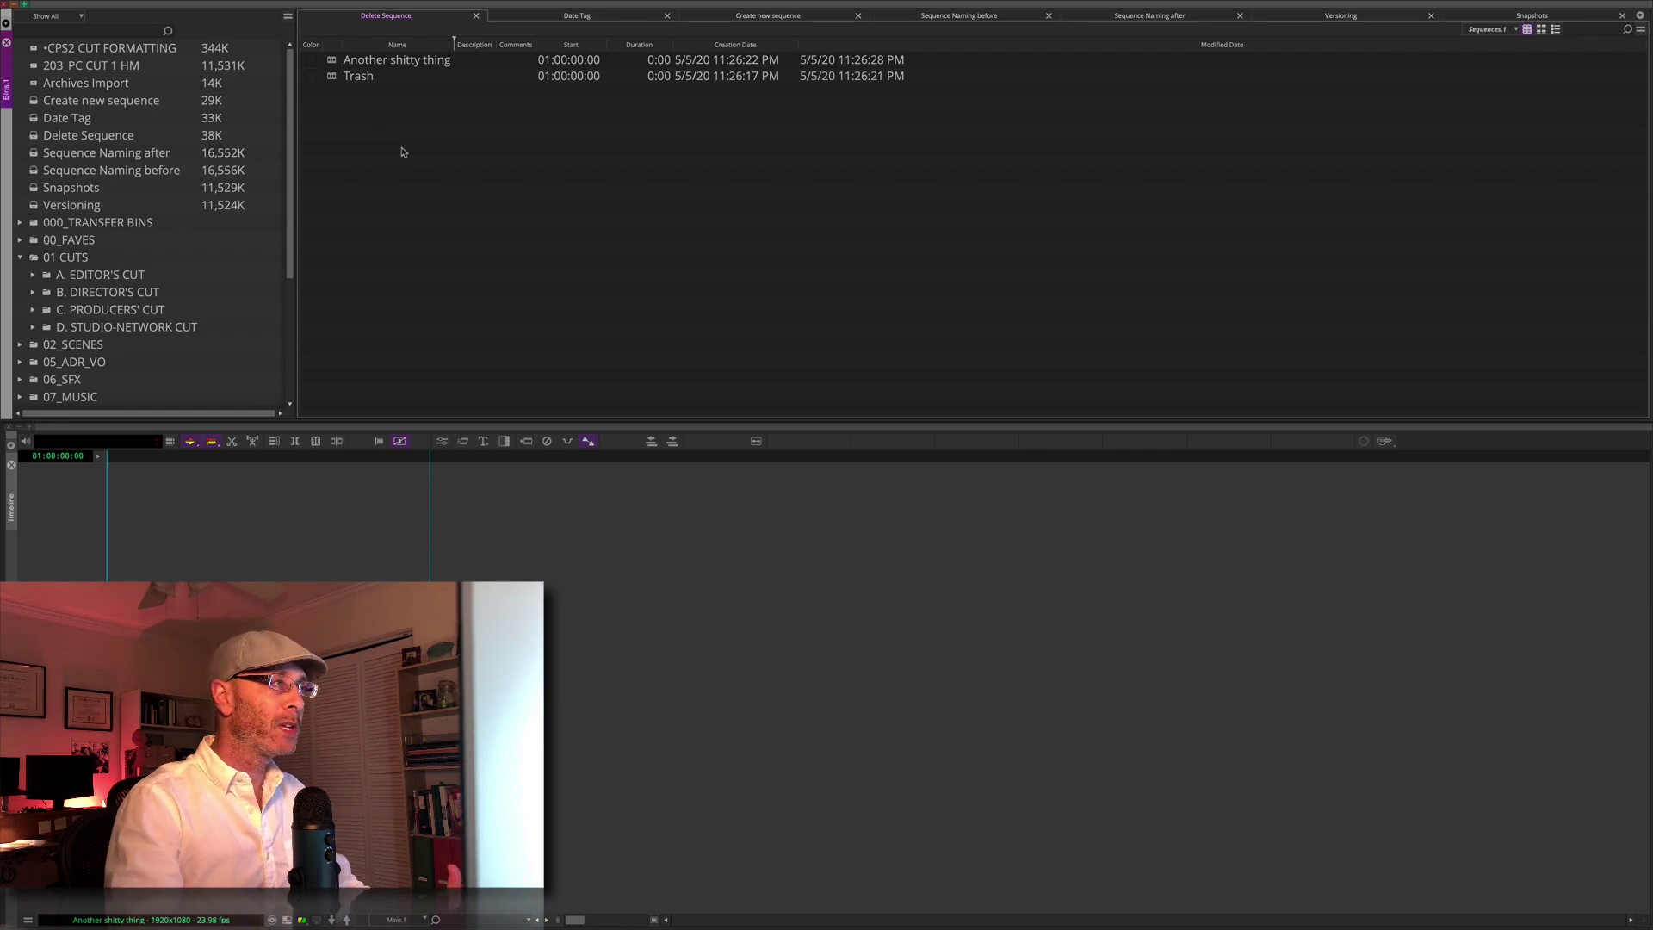
Delete the Trash sequence with confirmation, then the other sequence with Option-Control-Command-Delete.
{"action": "left_click", "coordinate": [332, 76]}
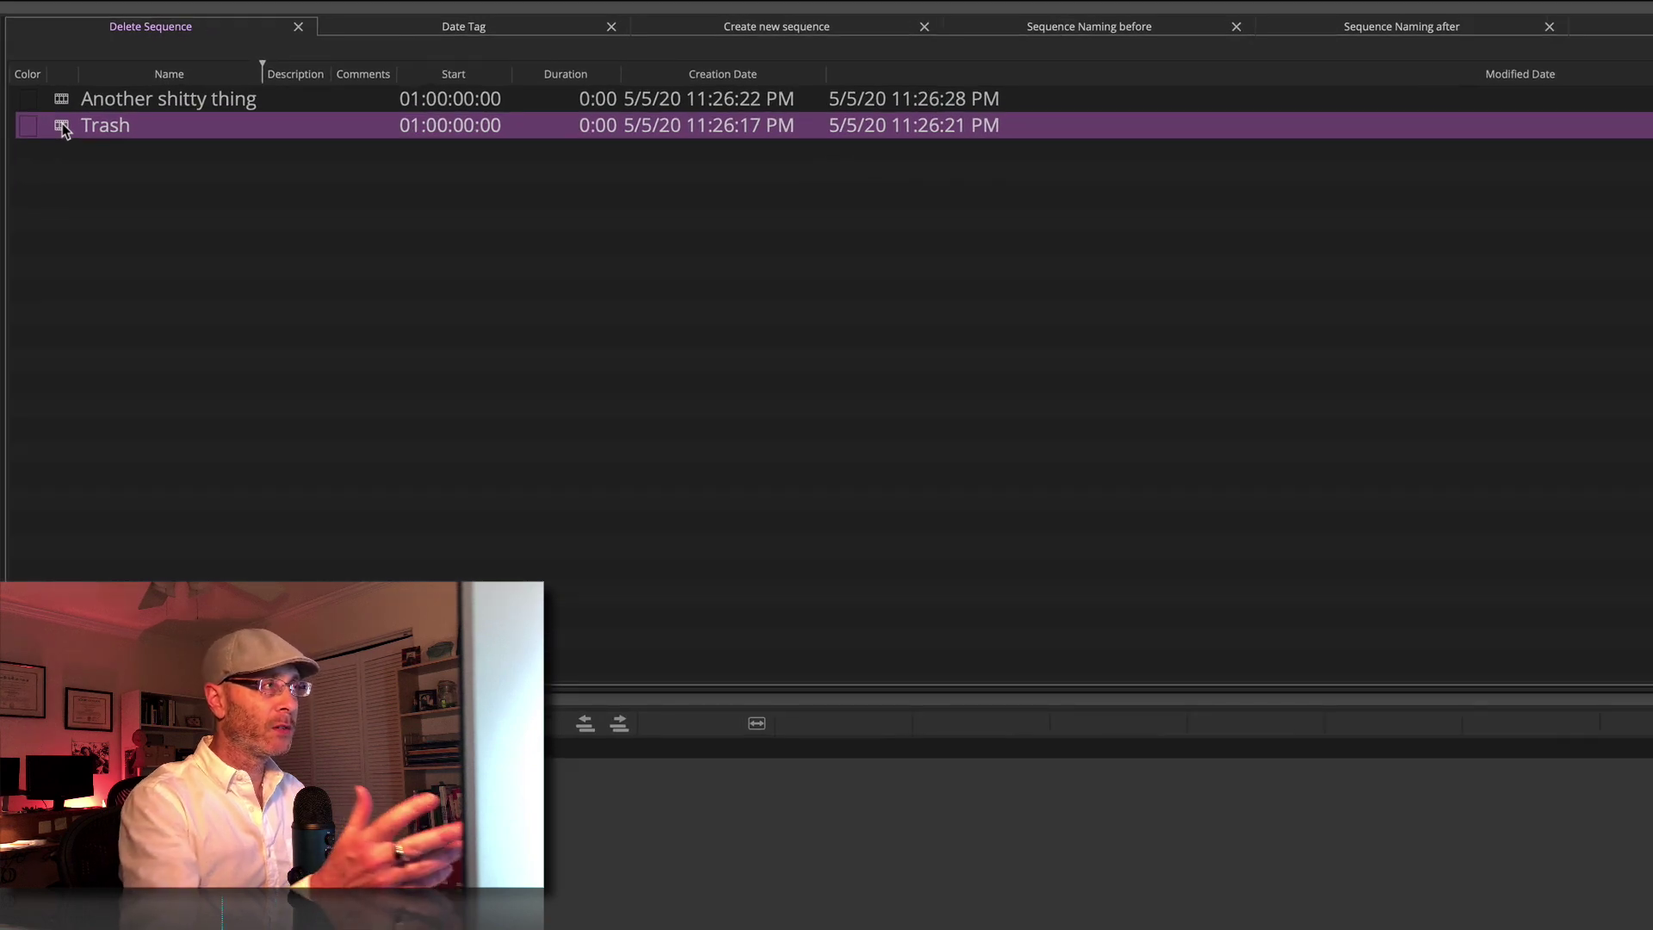
{"action": "key", "text": "BackSpace"}
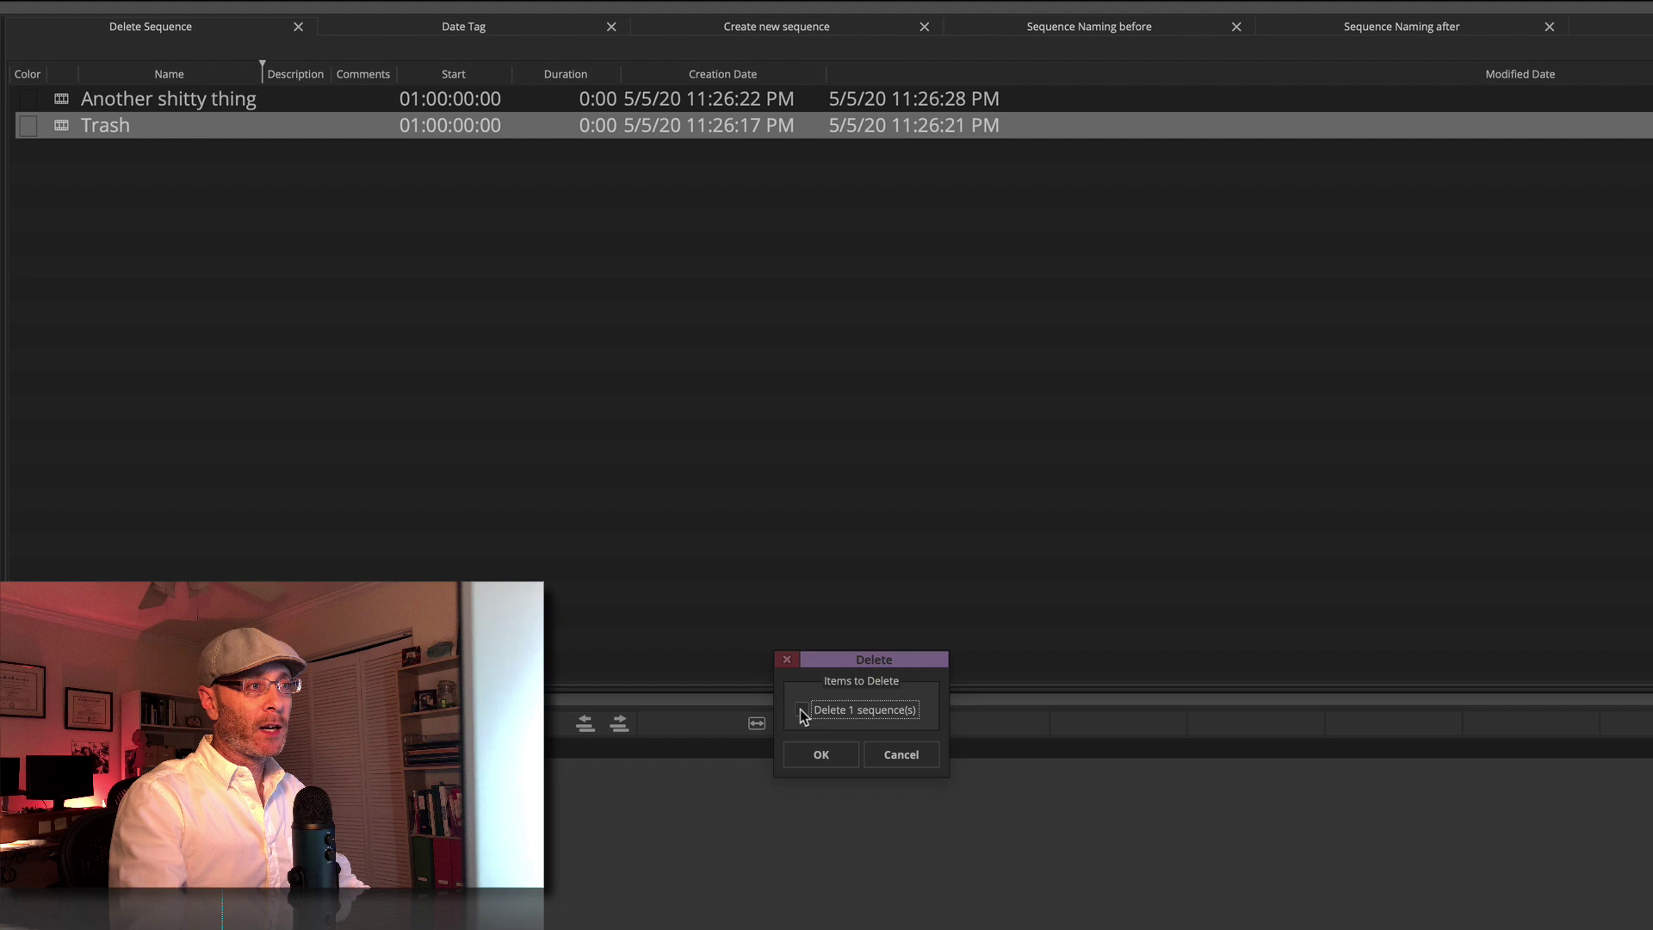
{"action": "left_click", "coordinate": [823, 758]}
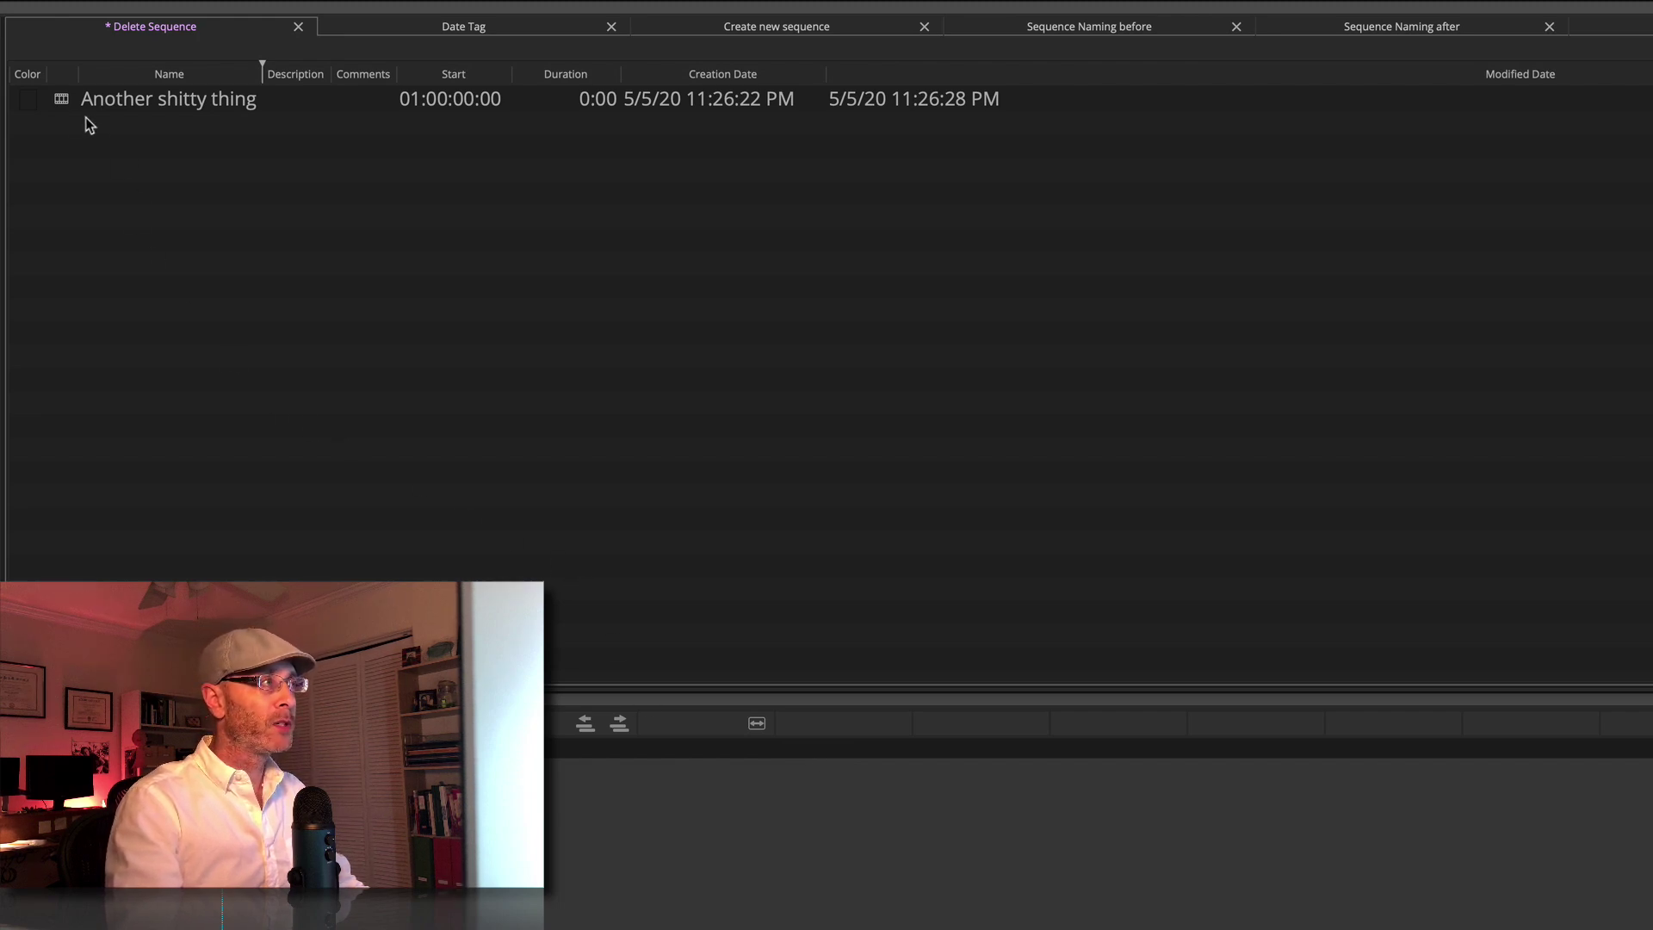
{"action": "left_click", "coordinate": [63, 99]}
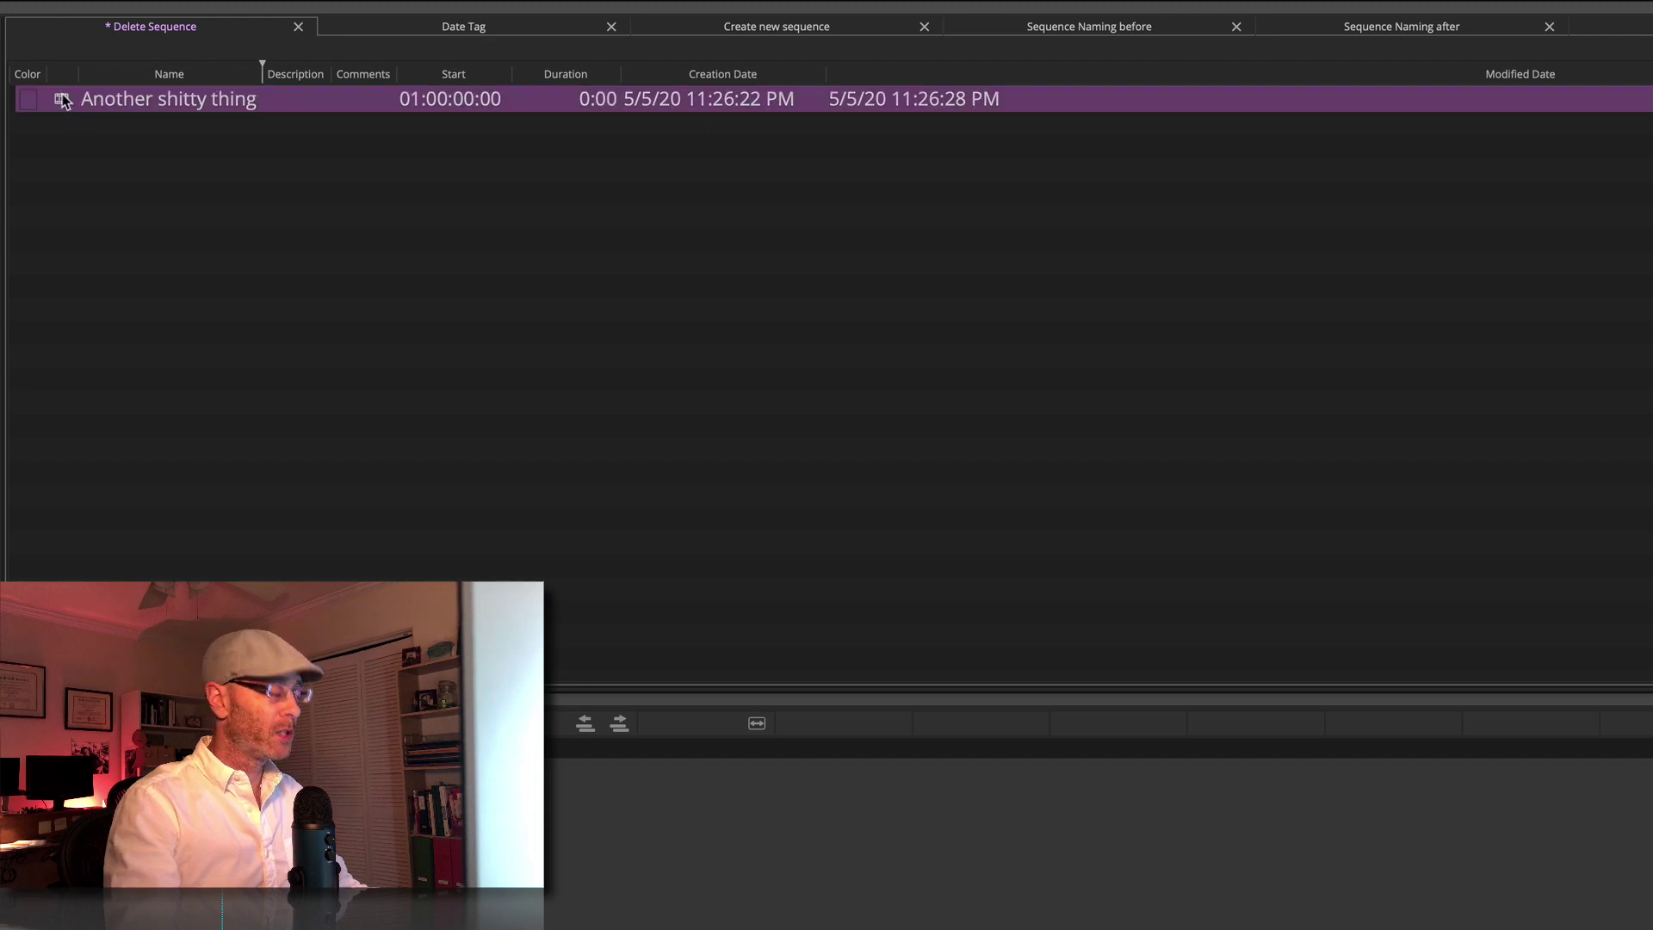
{"action": "key", "text": "alt+ctrl+super+BackSpace"}
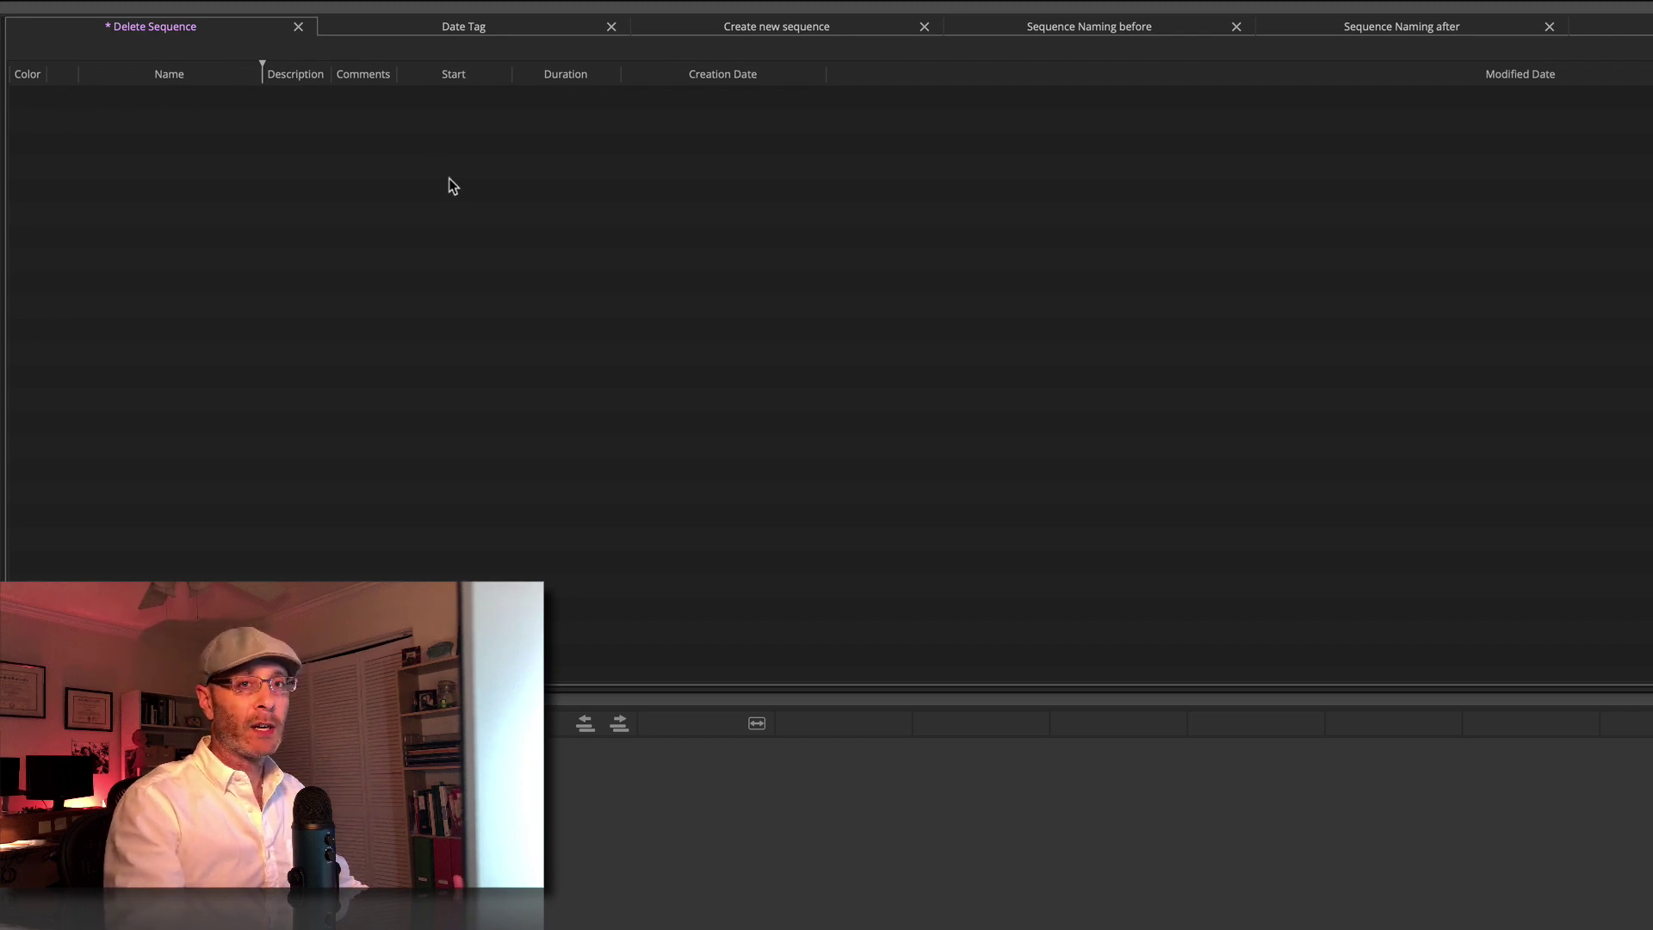
In the Date Tag bin, tag the first sequence name with the date via the Date macro.
{"action": "left_click", "coordinate": [481, 31]}
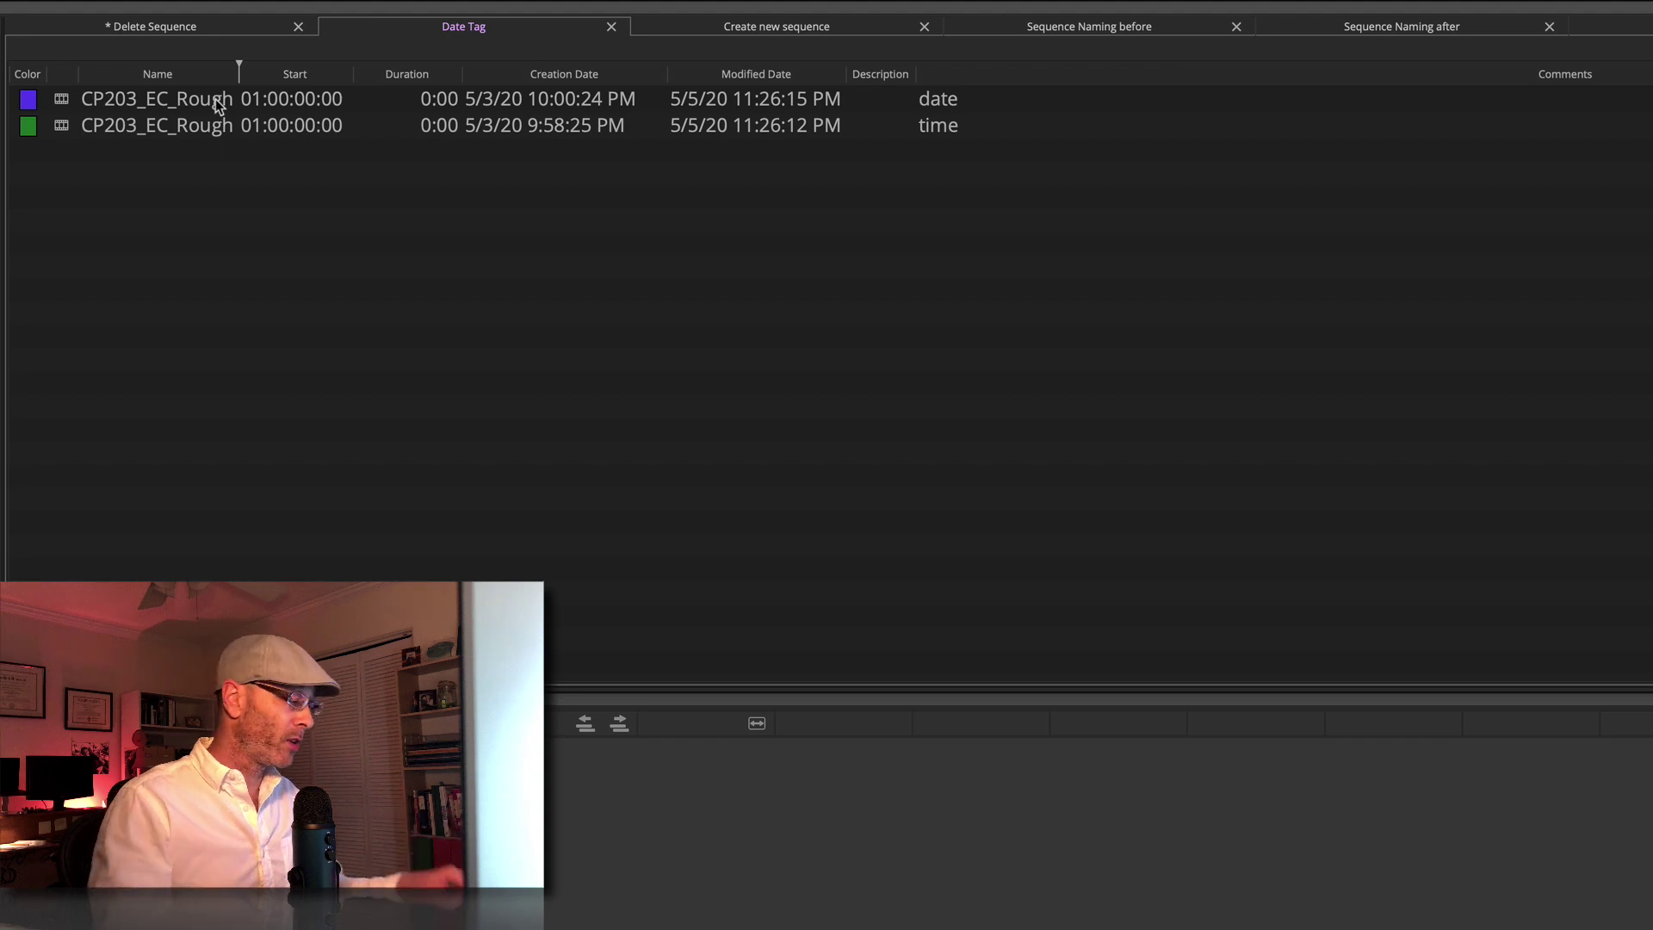
{"action": "left_click", "coordinate": [227, 100]}
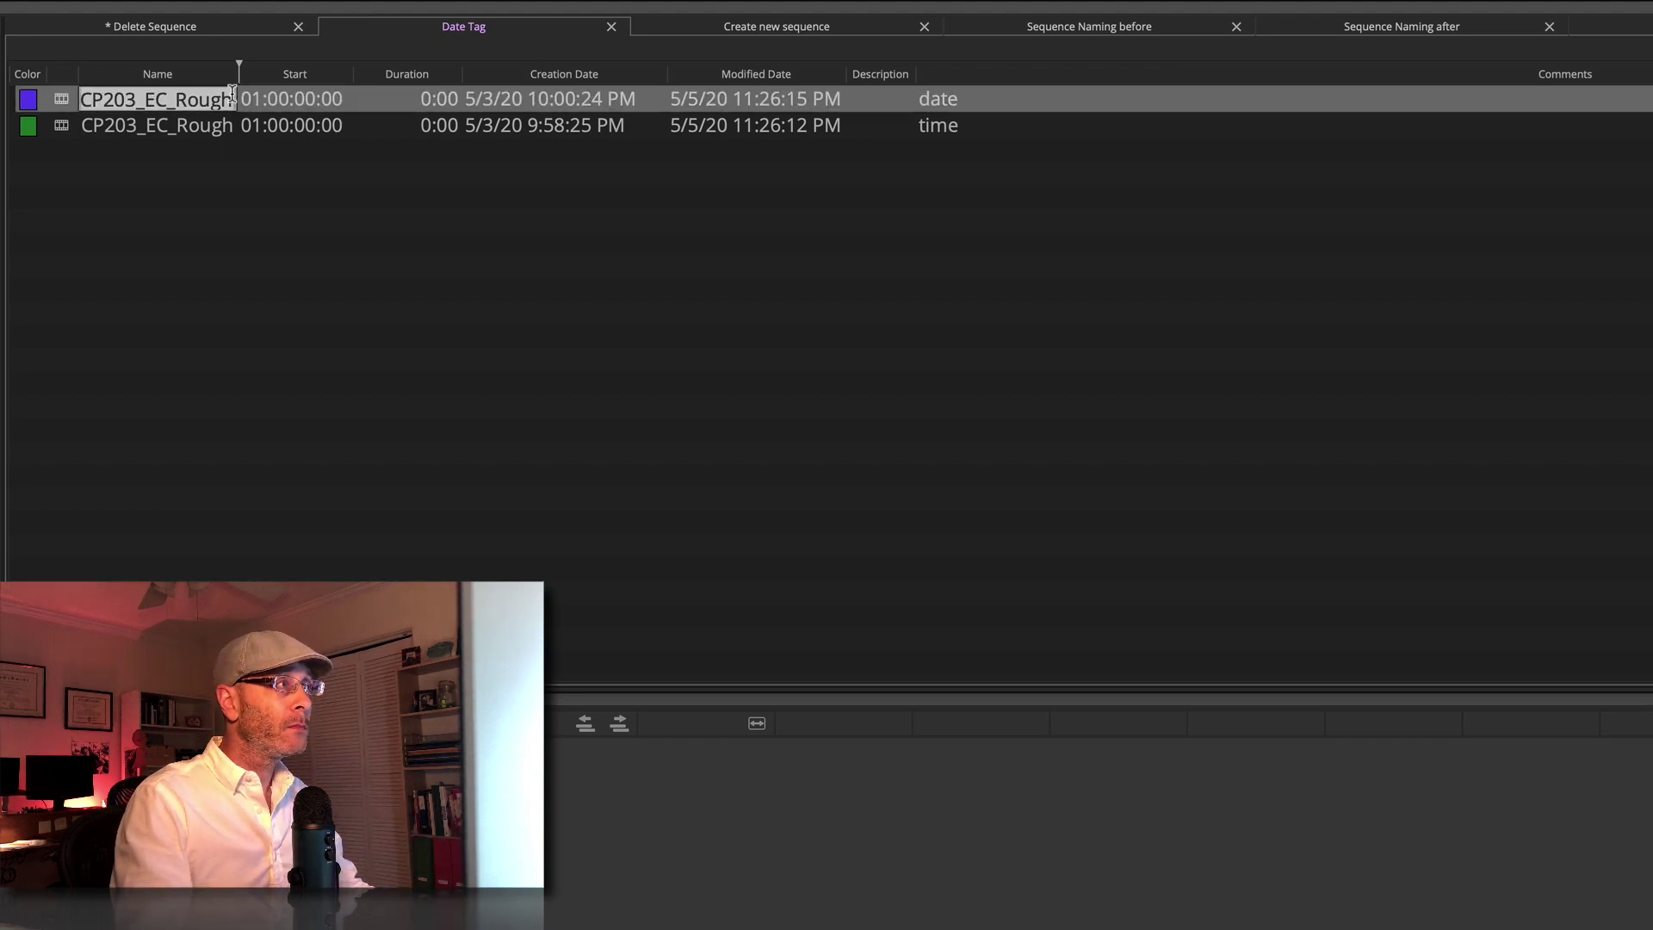
{"action": "left_click", "coordinate": [229, 100]}
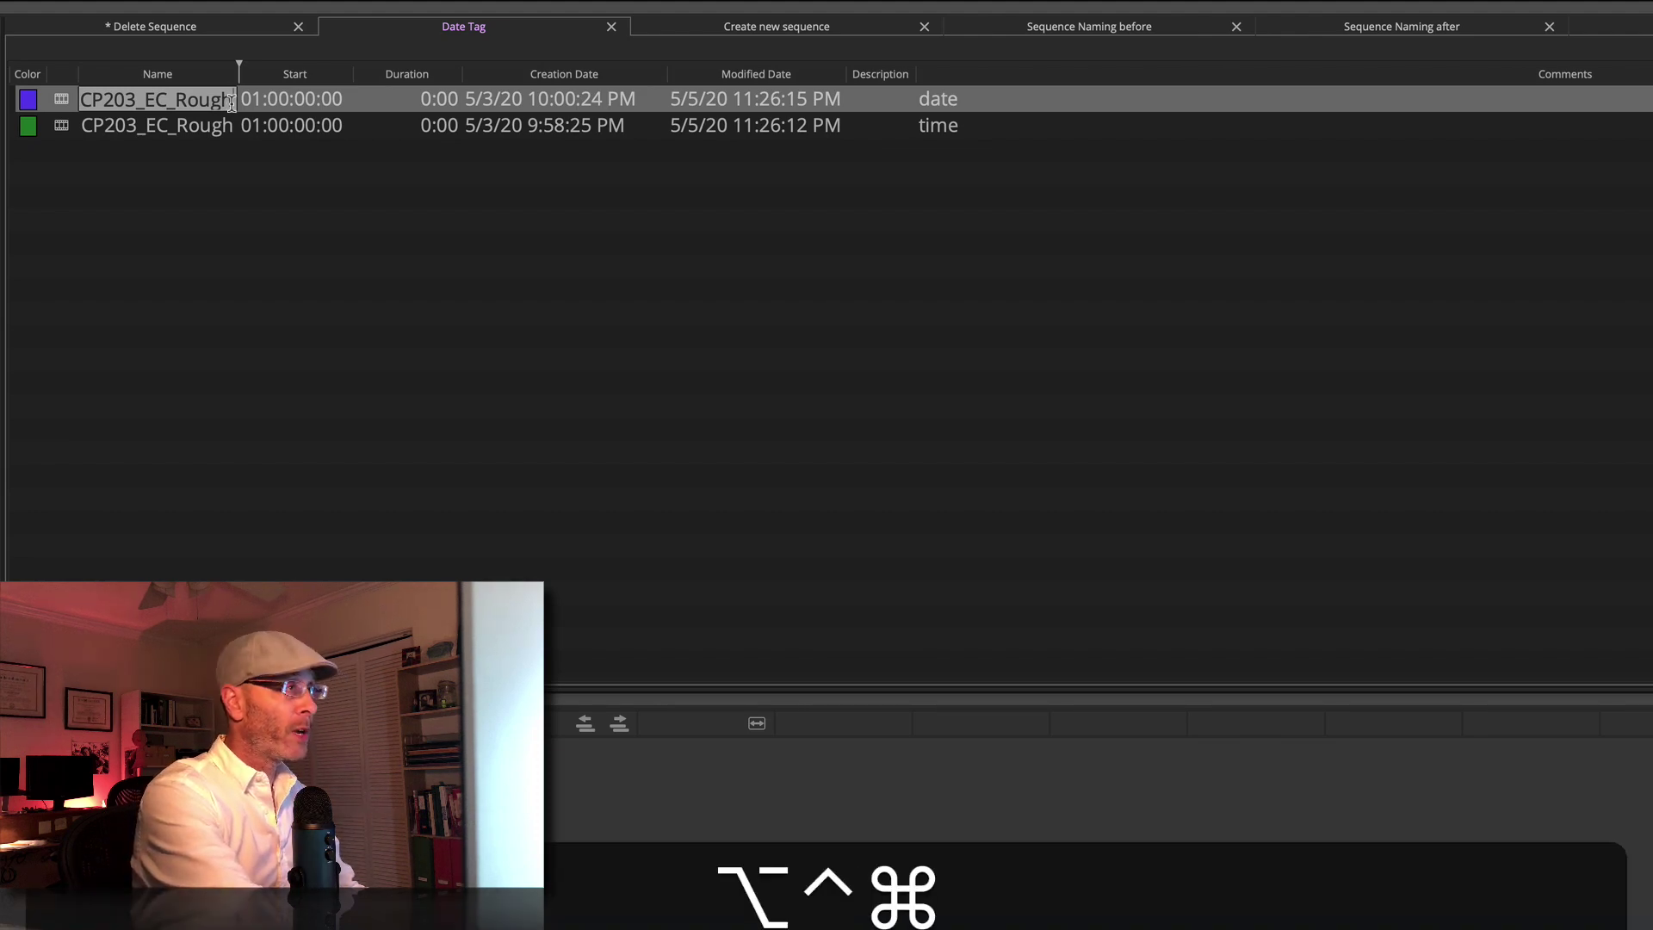
{"action": "key", "text": "ctrl+alt+super+t"}
{"action": "type", "text": "date"}
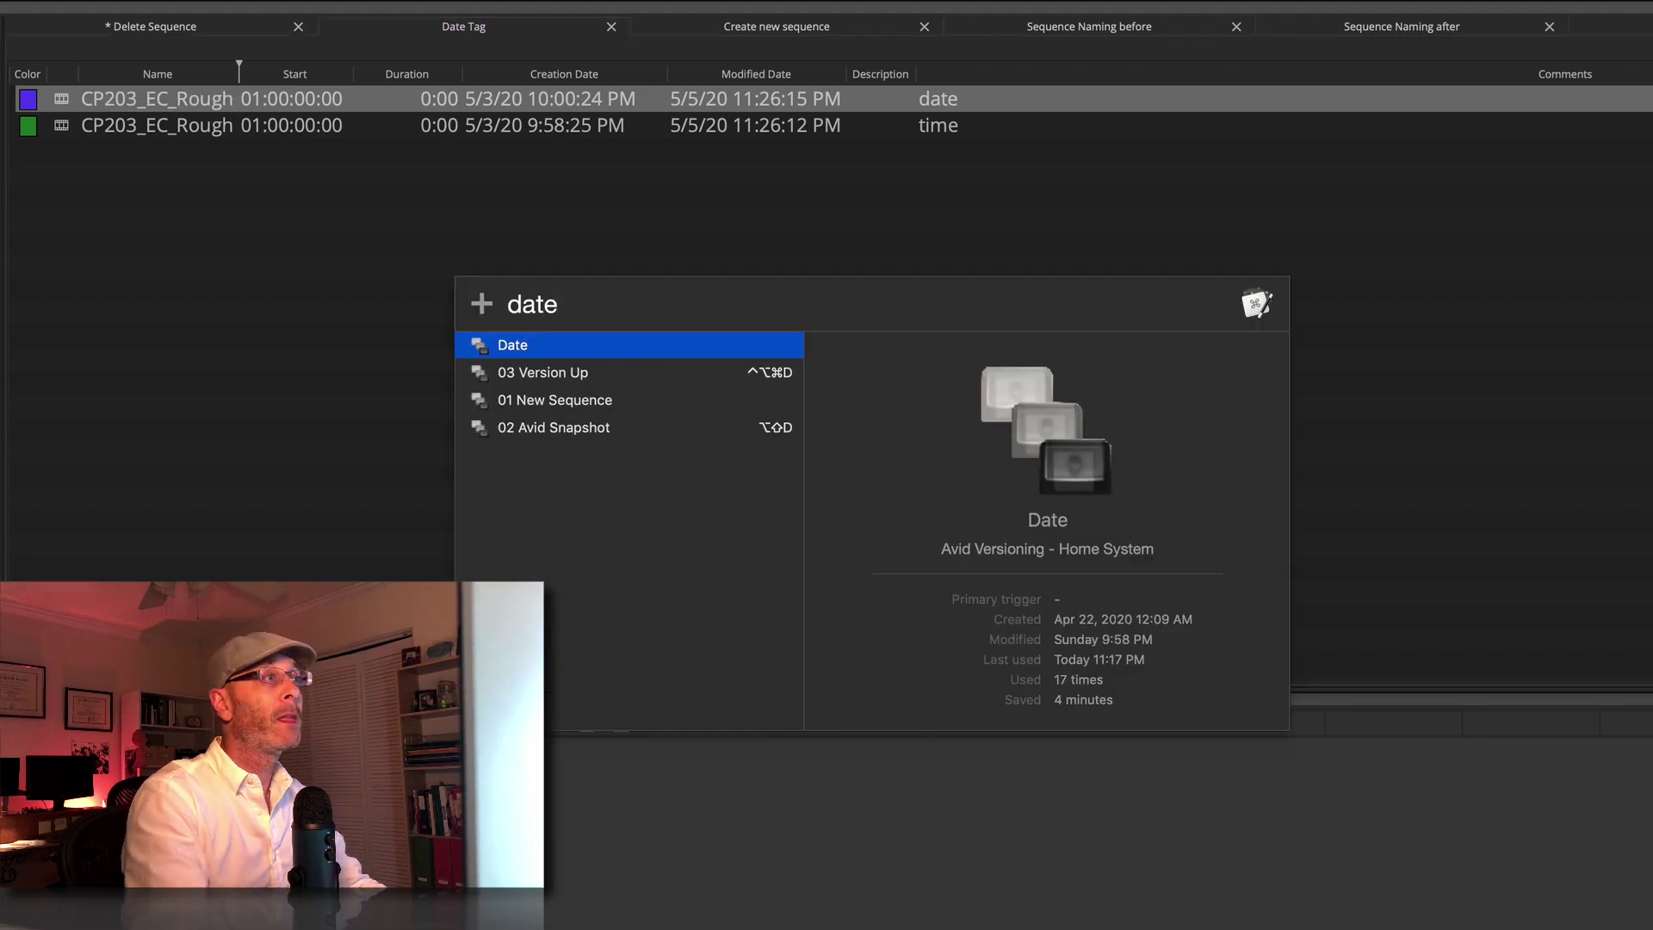
{"action": "key", "text": "Return"}
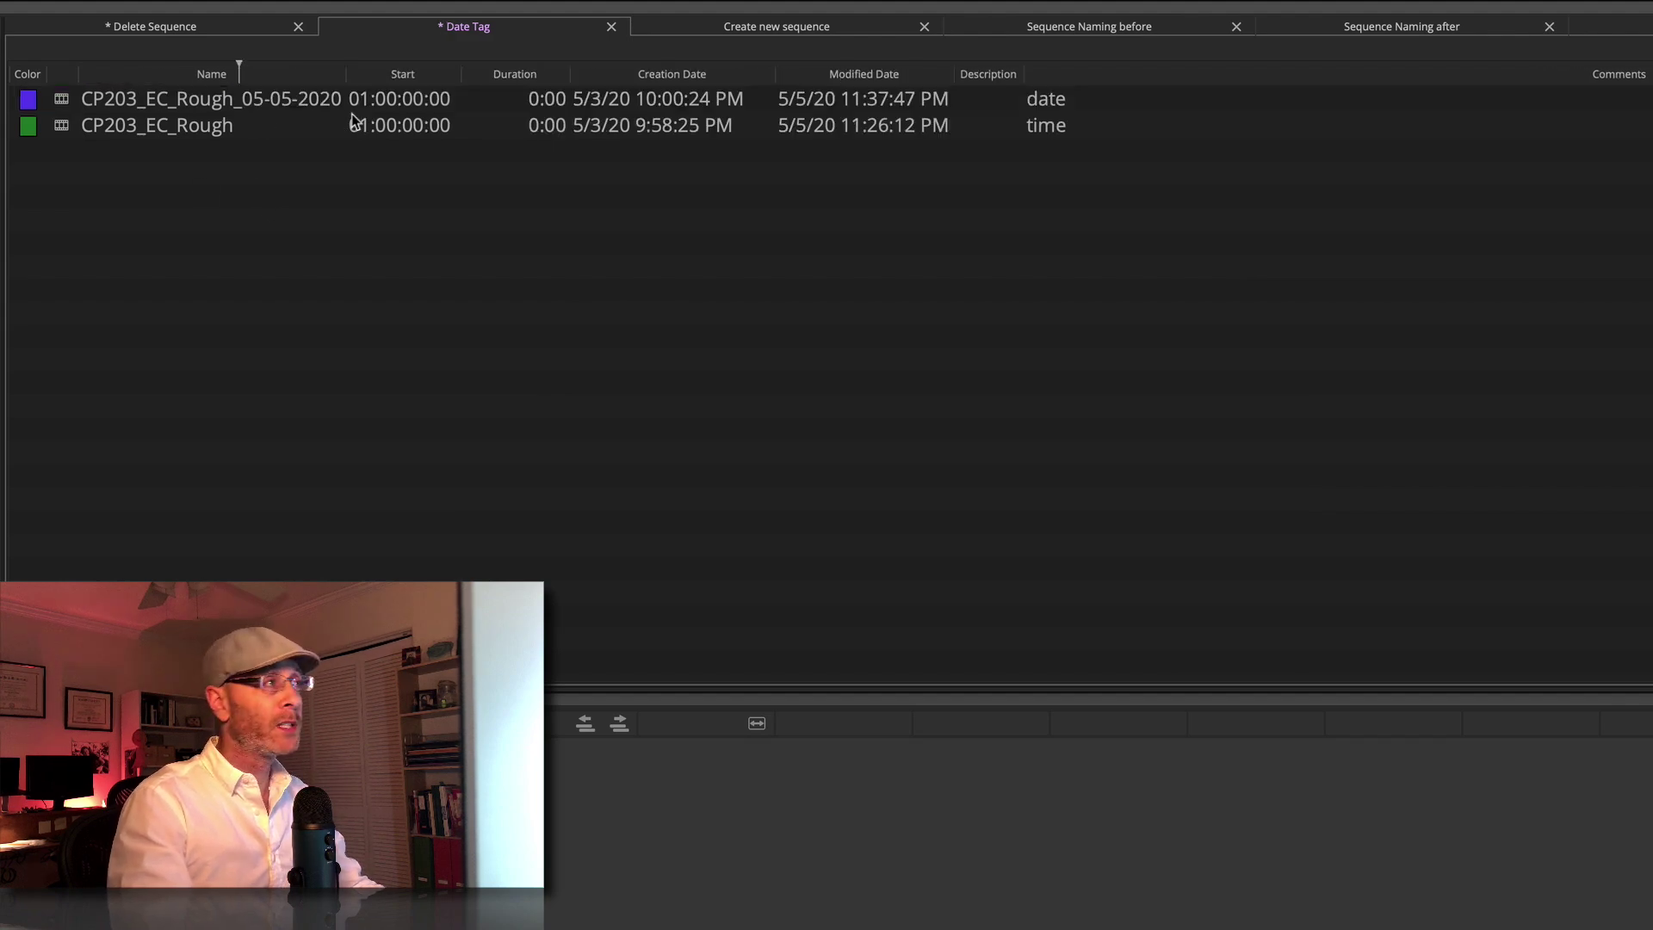
Tag the second sequence name with the time via the Time macro, giving CP203_EC_Rough_11:37 PM.
{"action": "left_click", "coordinate": [240, 125]}
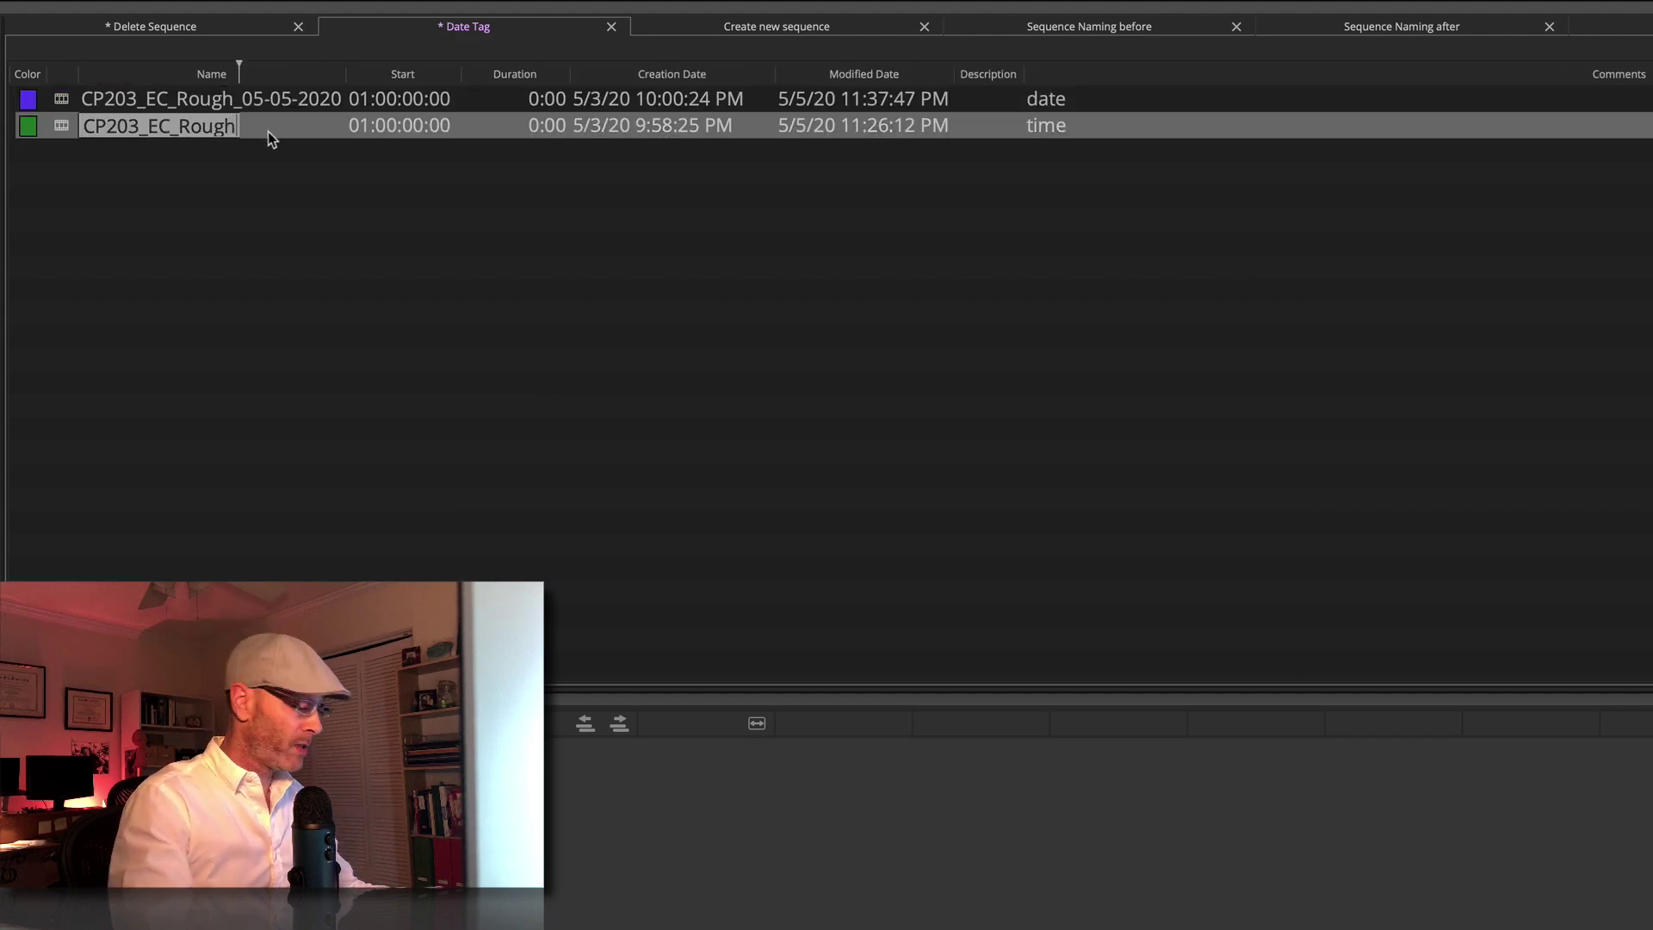
{"action": "key", "text": "ctrl+alt+super+t"}
{"action": "type", "text": "time"}
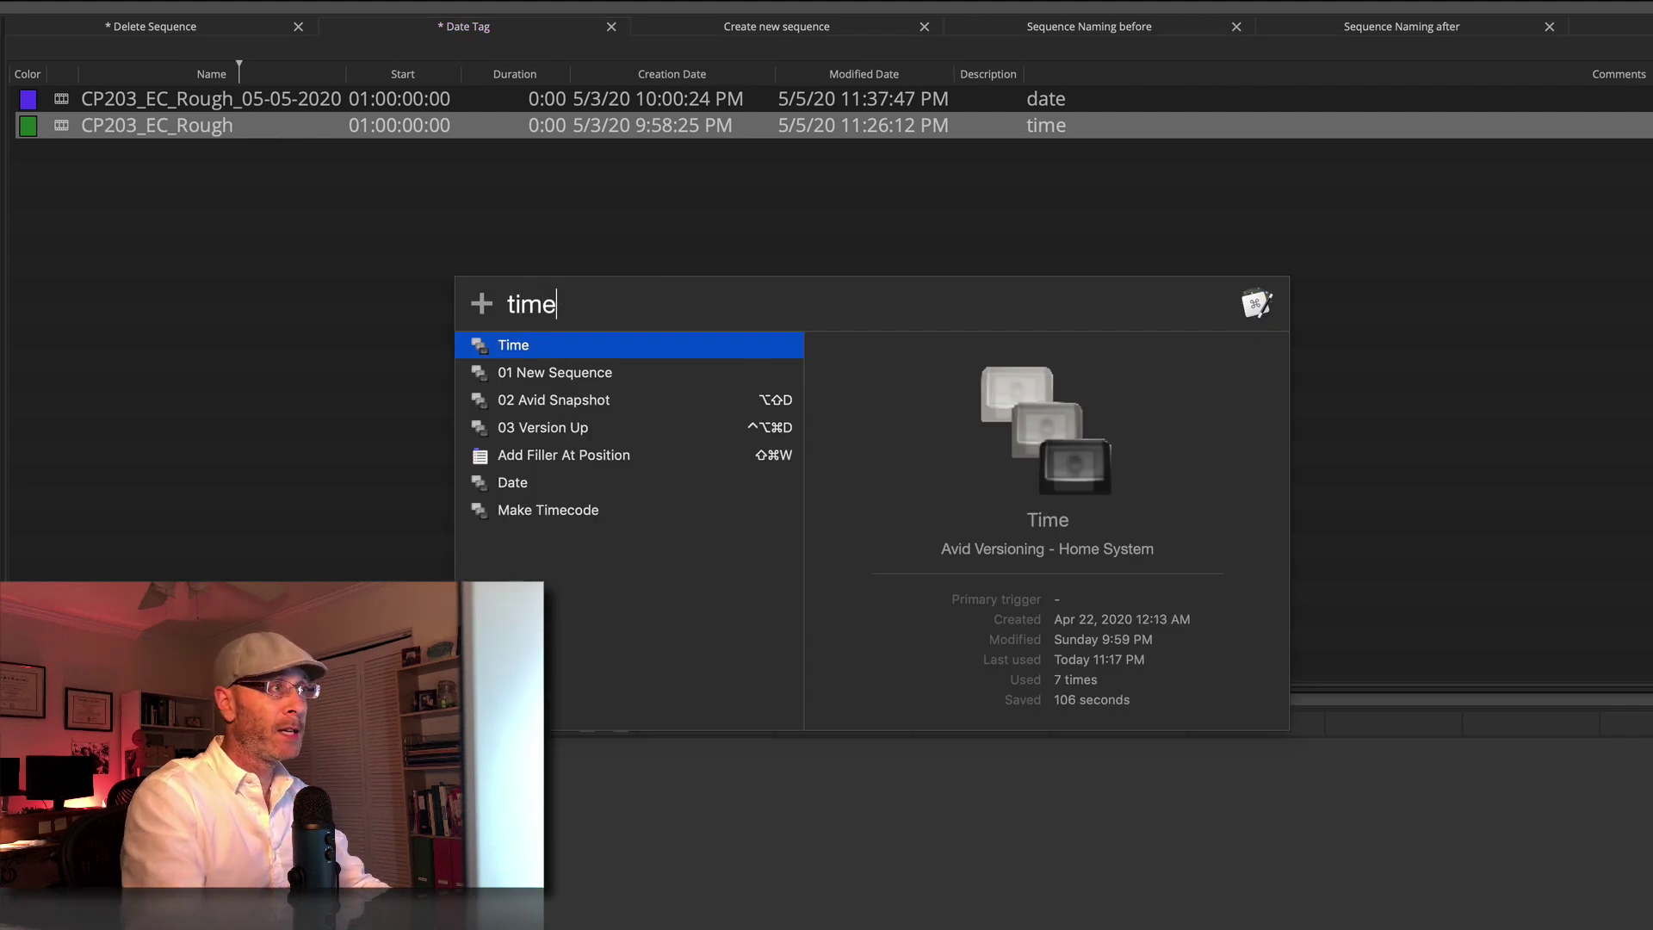
{"action": "key", "text": "Return"}
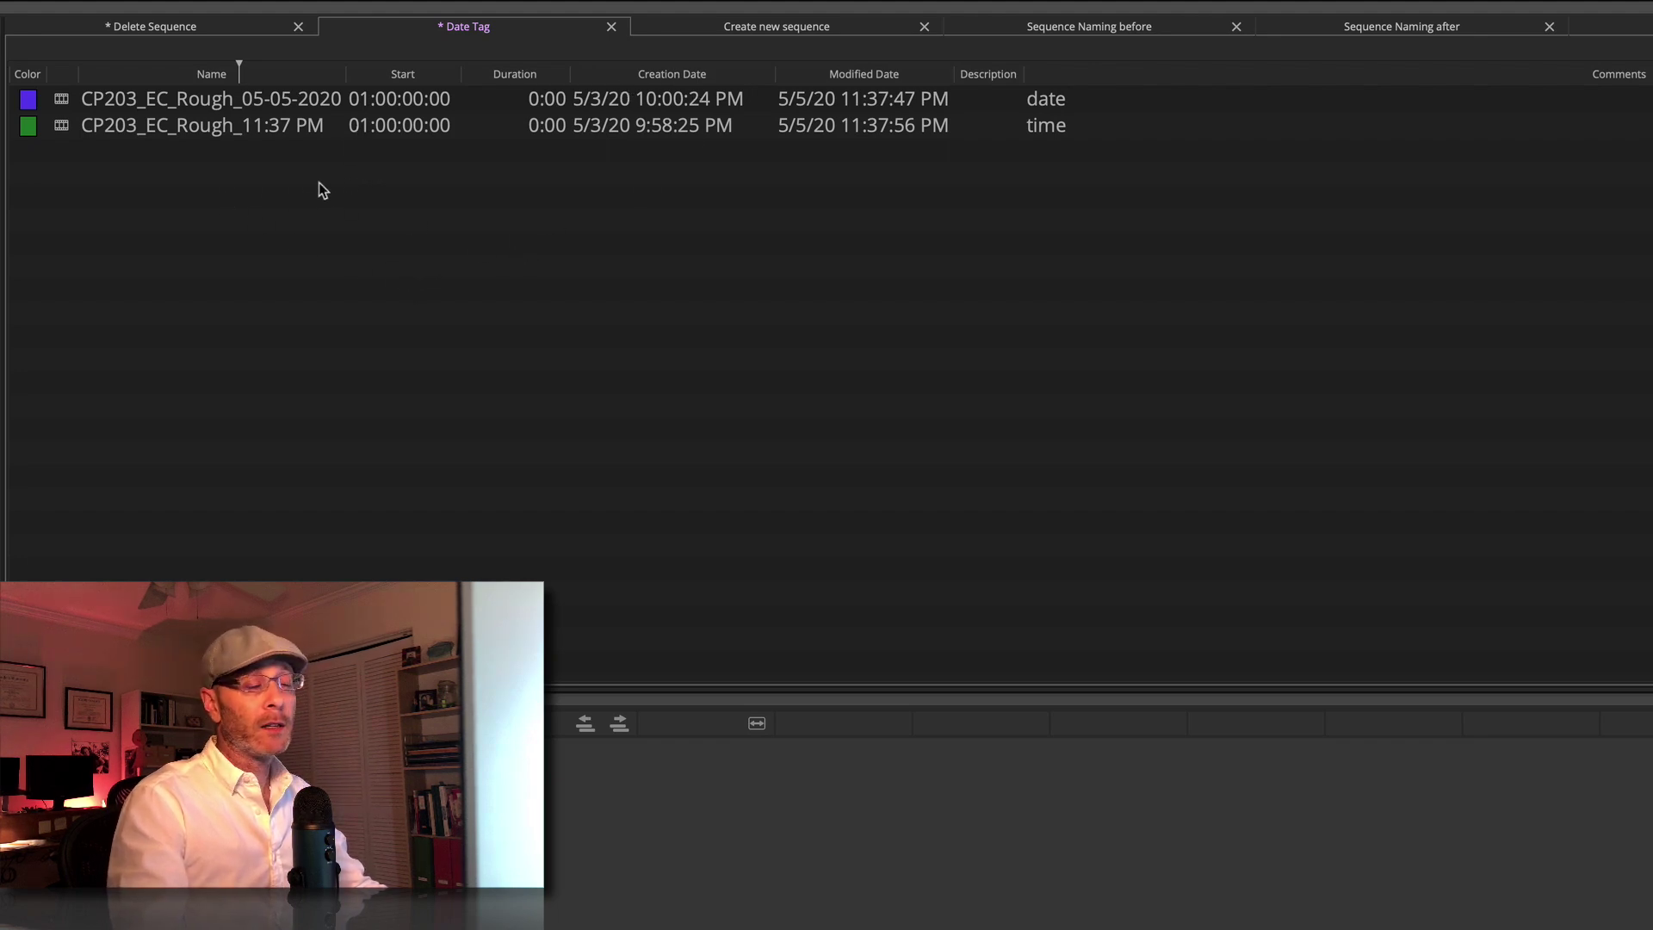
Add a New Sequence to the Create new sequence bin, keeping the default name Untitled Sequence.03.
{"action": "left_click", "coordinate": [812, 31]}
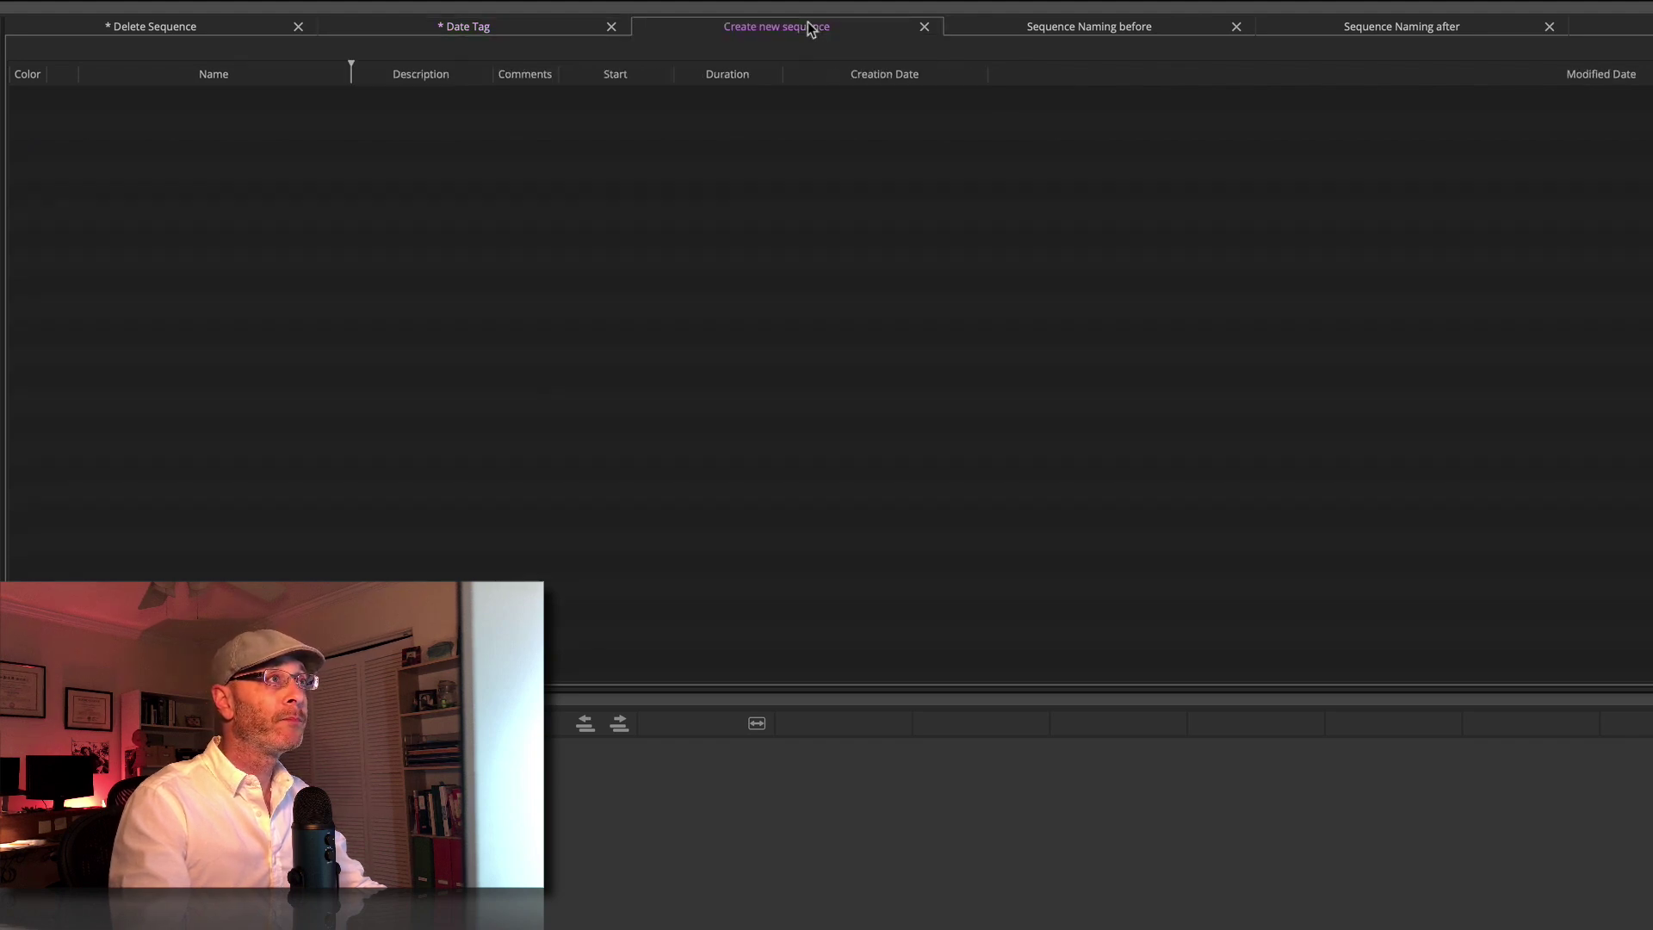
{"action": "right_click", "coordinate": [245, 186]}
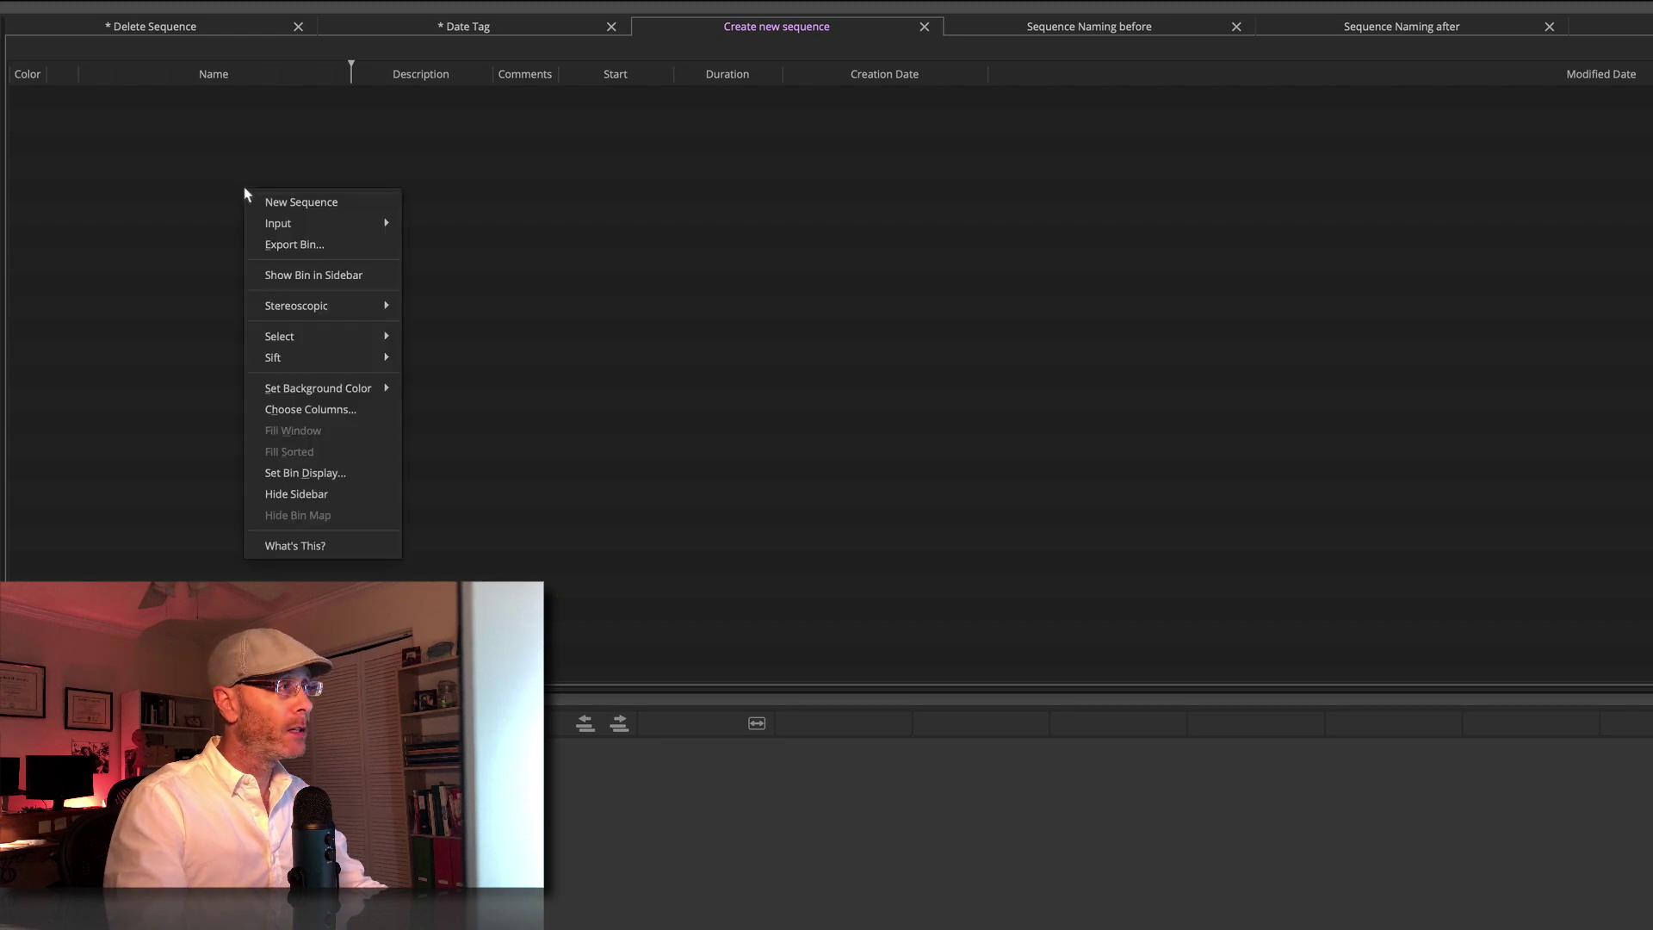
{"action": "left_click", "coordinate": [290, 198]}
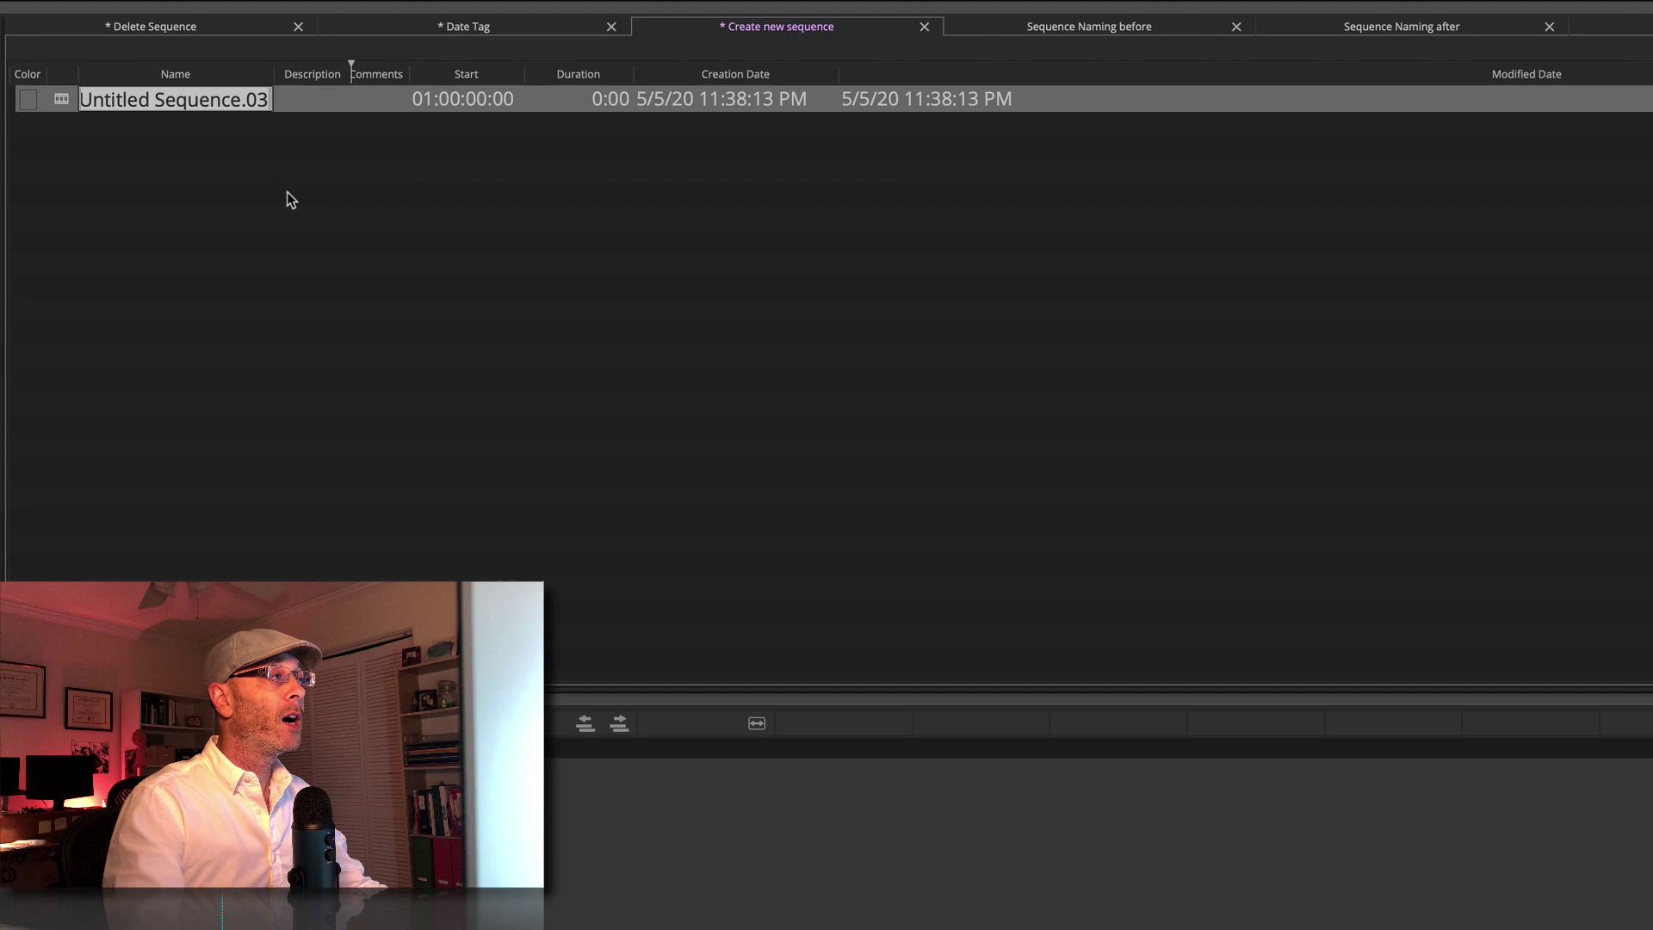
{"action": "left_click", "coordinate": [236, 189]}
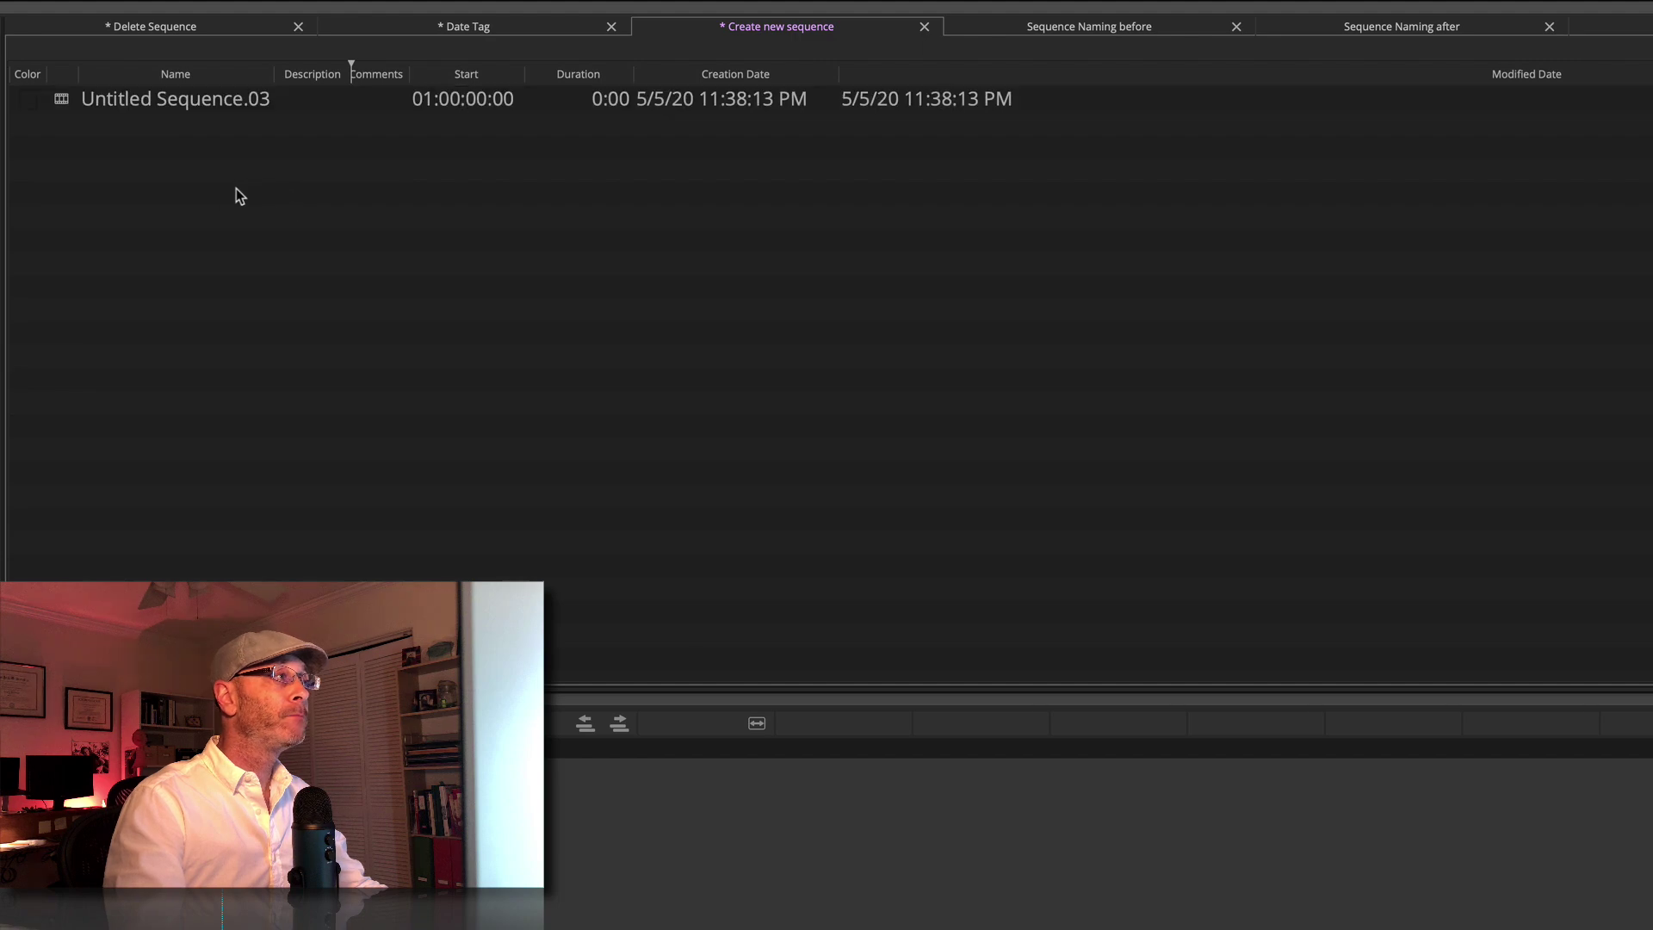
{"action": "double_click", "coordinate": [102, 105]}
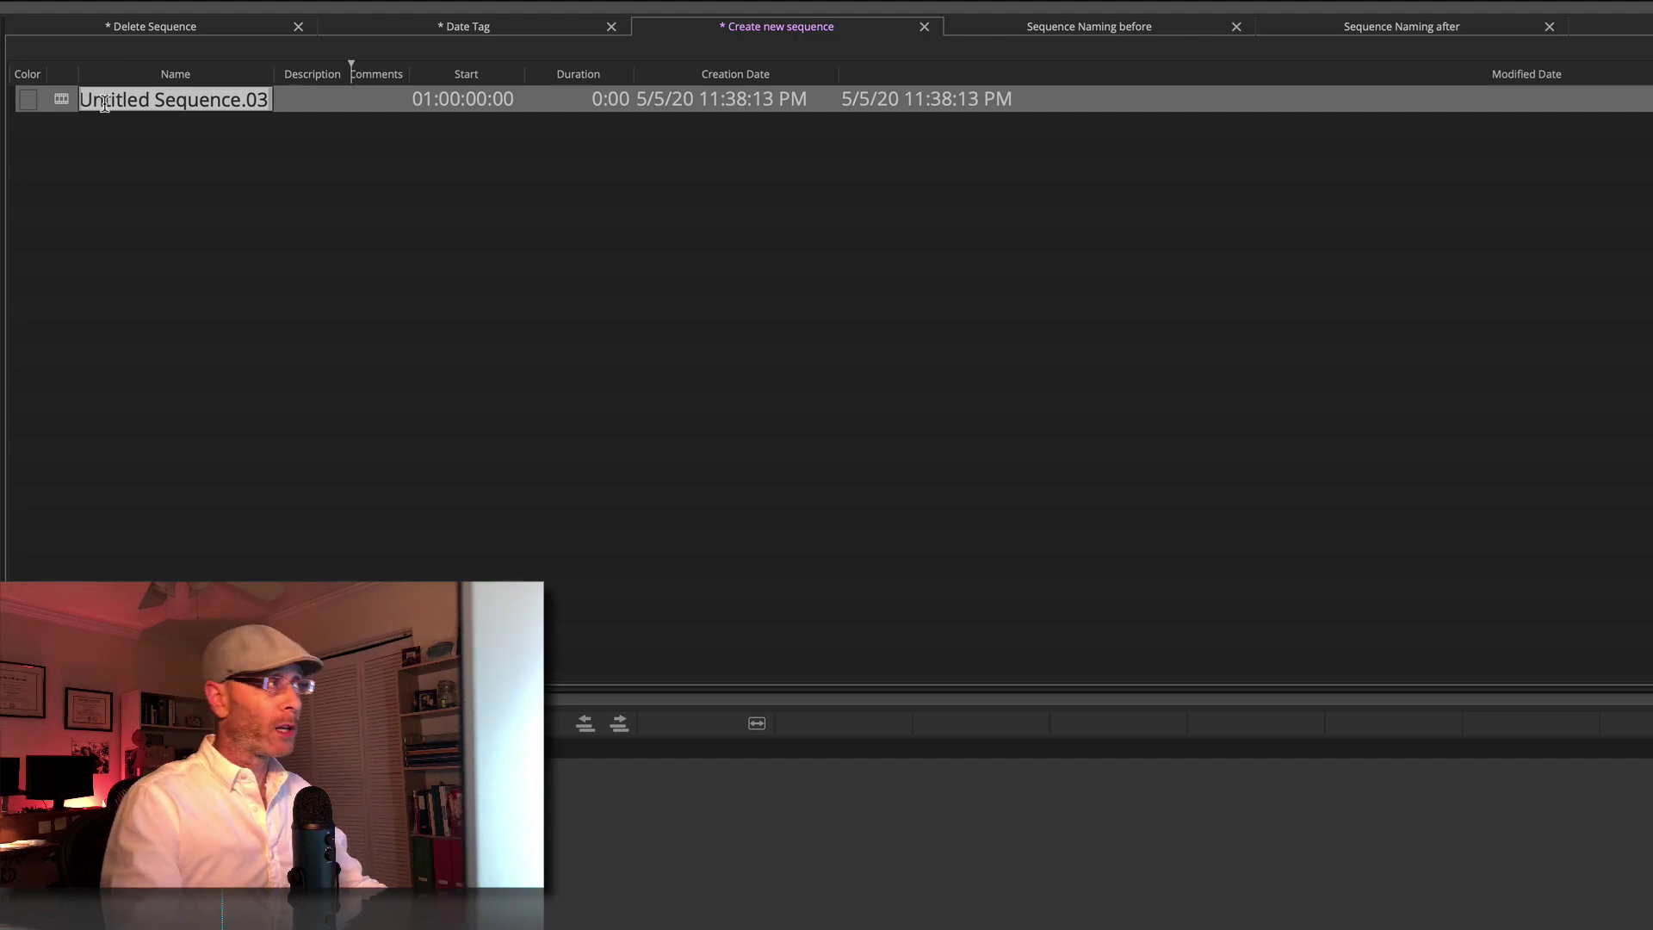
Select Untitled Sequence.03 and run the 01 New Sequence naming macro on it.
{"action": "left_click", "coordinate": [120, 153]}
{"action": "left_click", "coordinate": [57, 102]}
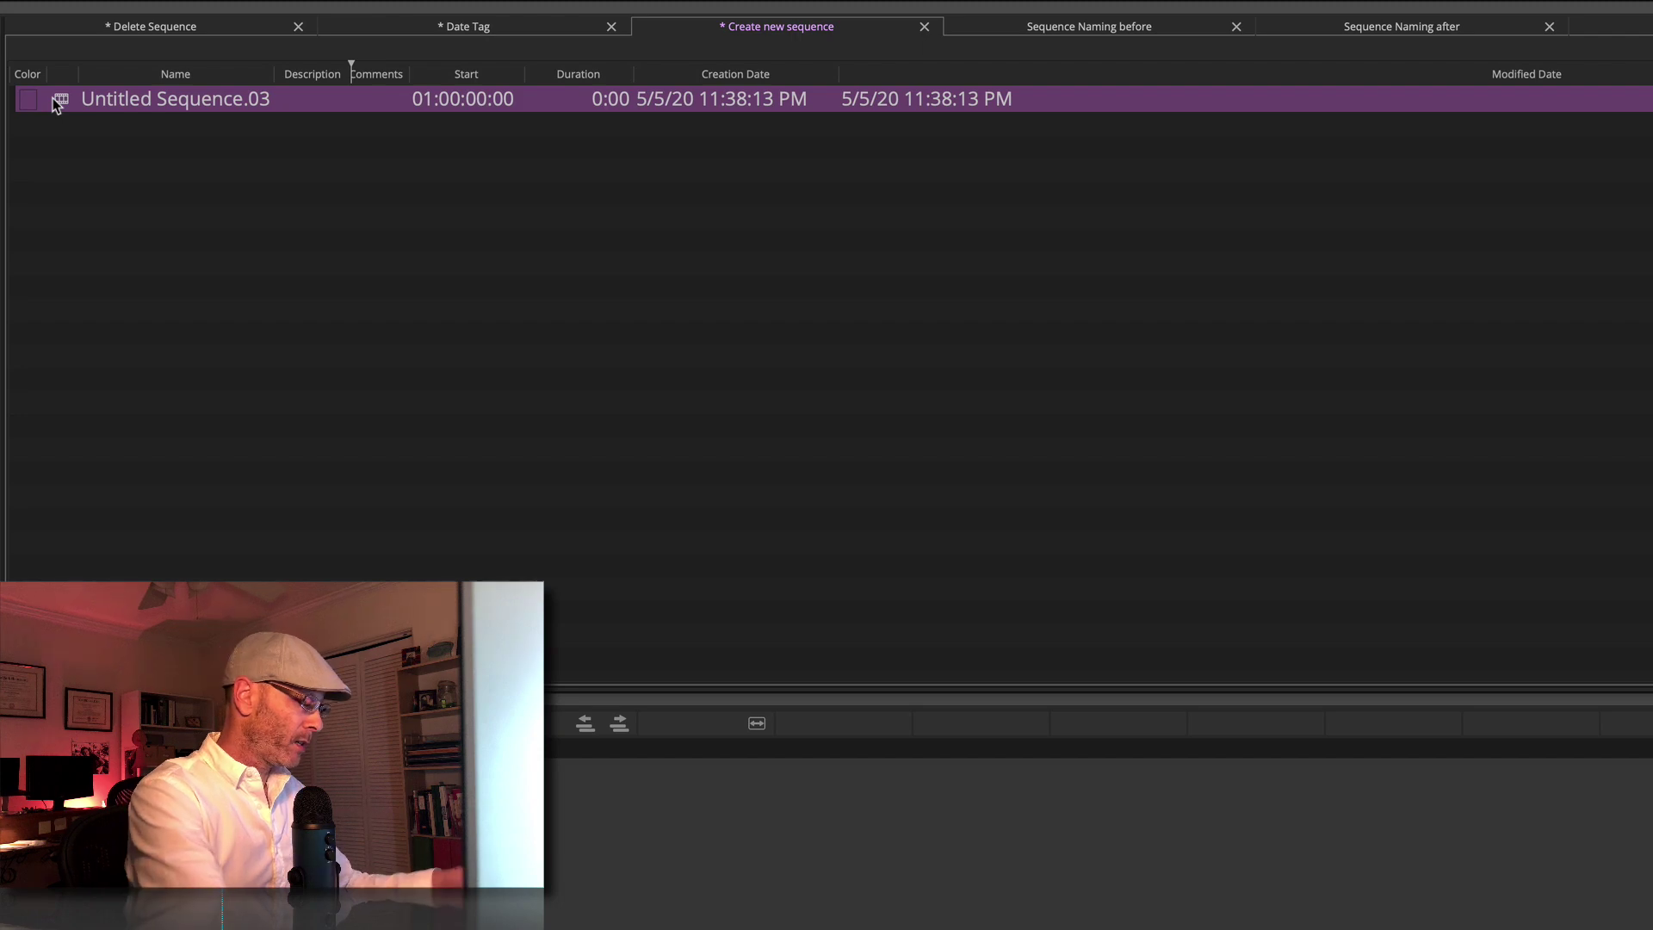
{"action": "key", "text": "ctrl+alt+super+t"}
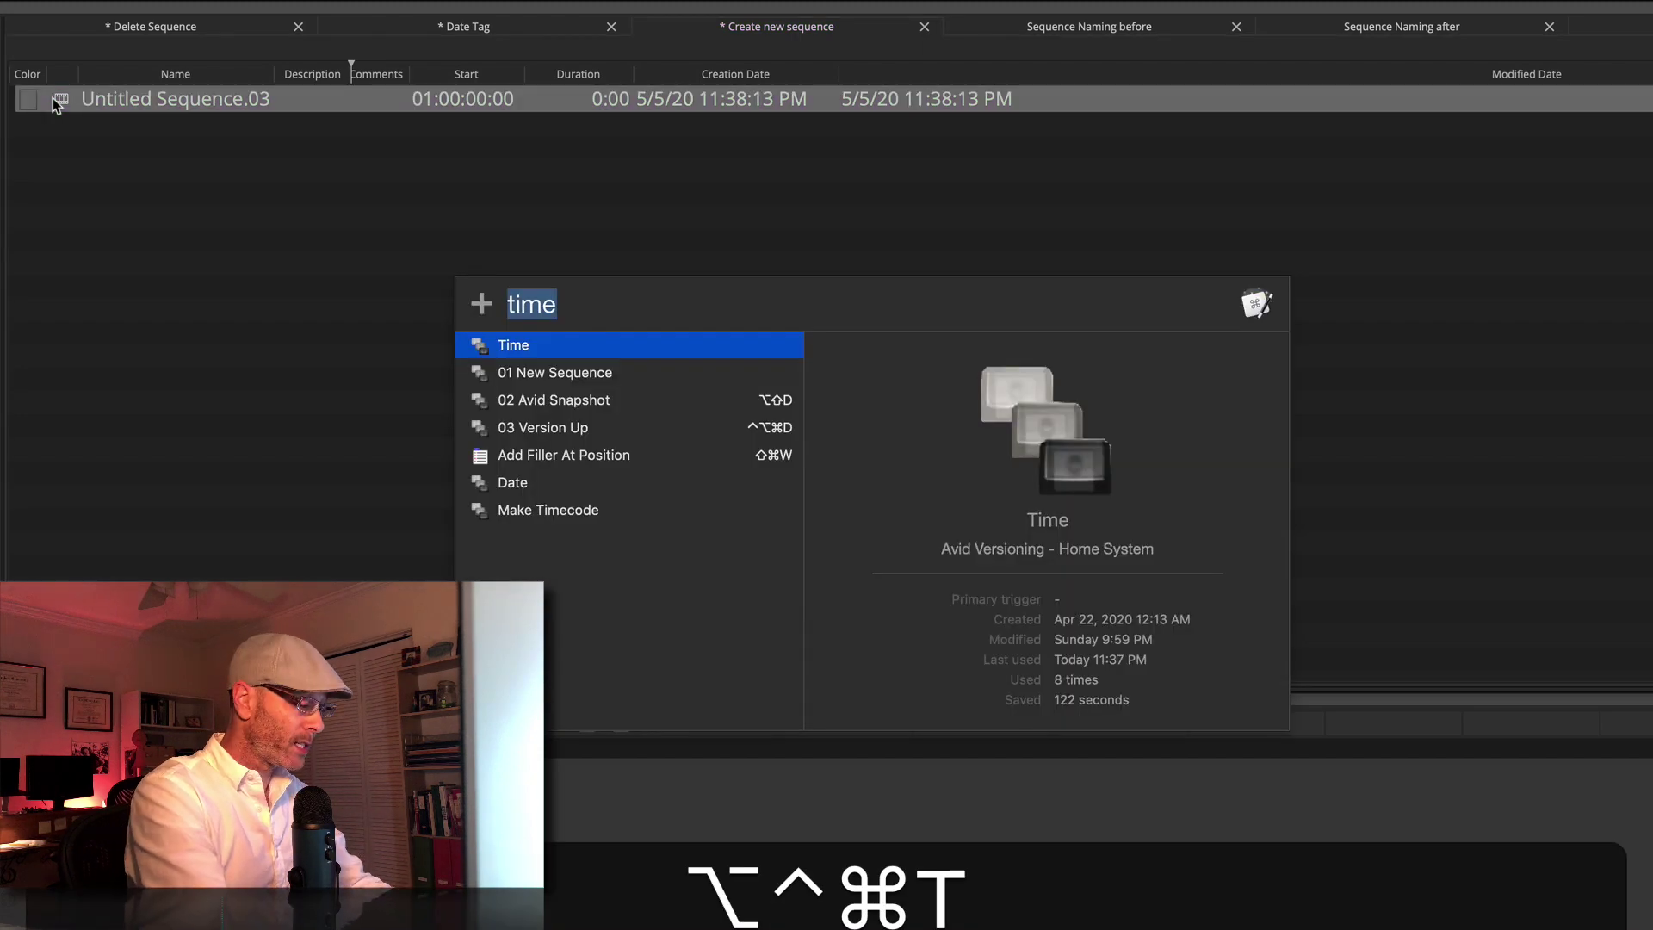
{"action": "type", "text": "new"}
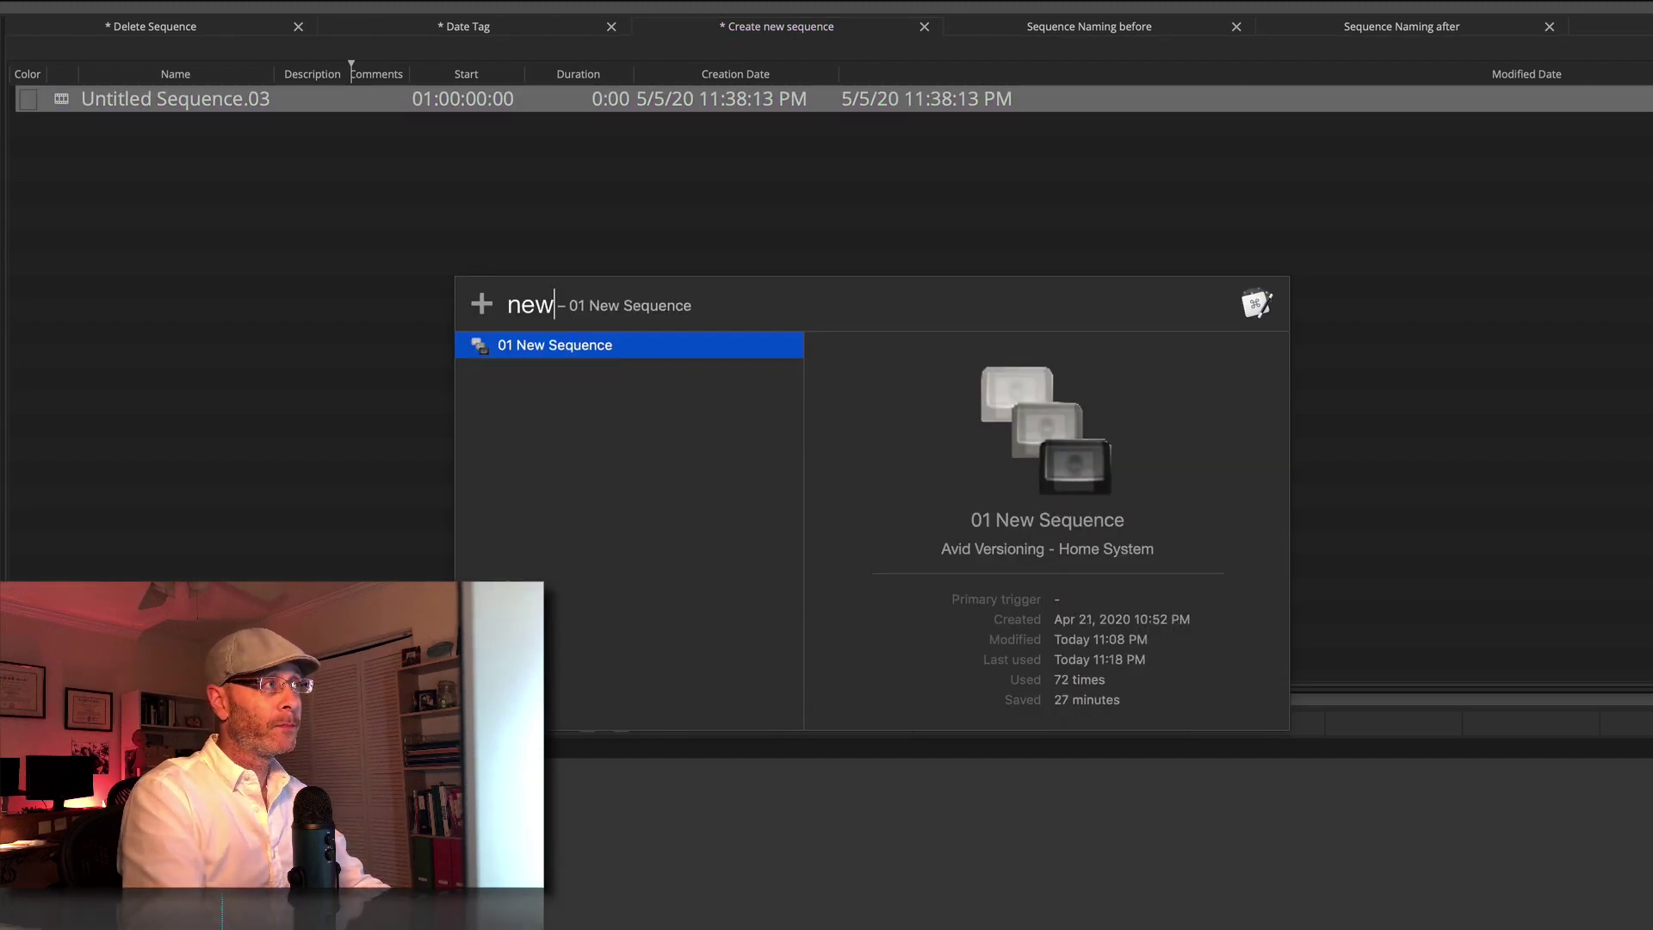
{"action": "key", "text": "Return"}
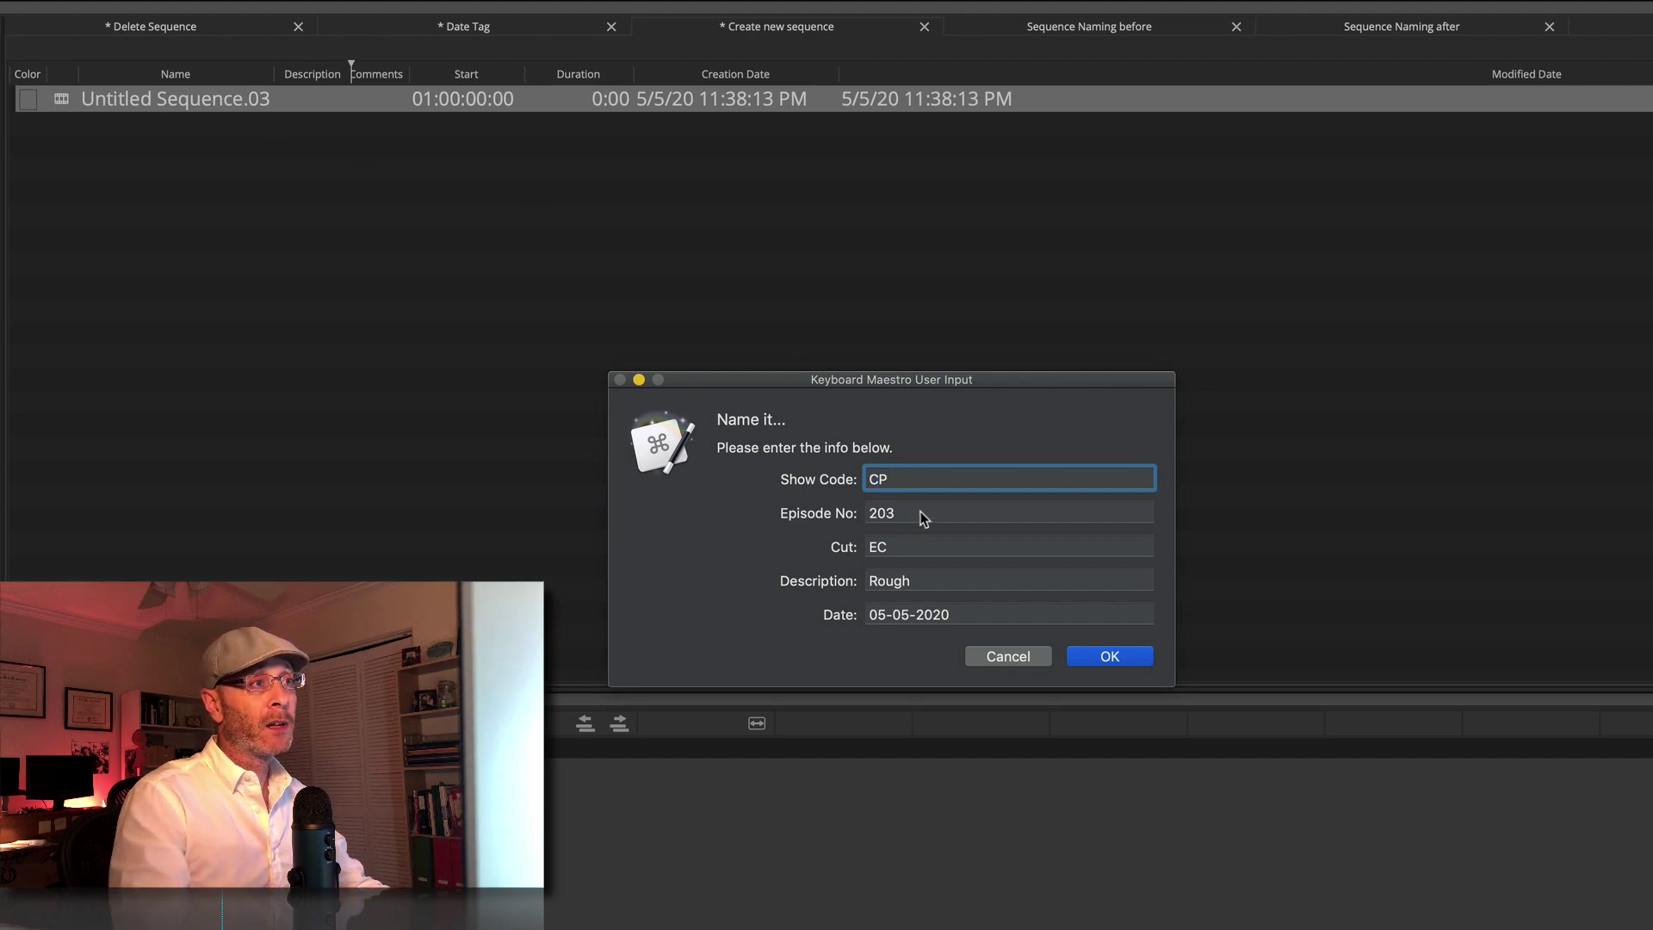
Fill in Show Code, Episode, Cut, Description and Date to rename it CP203_EC_Rough_05-05-2020.
{"action": "key", "text": "Tab"}
{"action": "key", "text": "Tab"}
{"action": "key", "text": "Tab"}
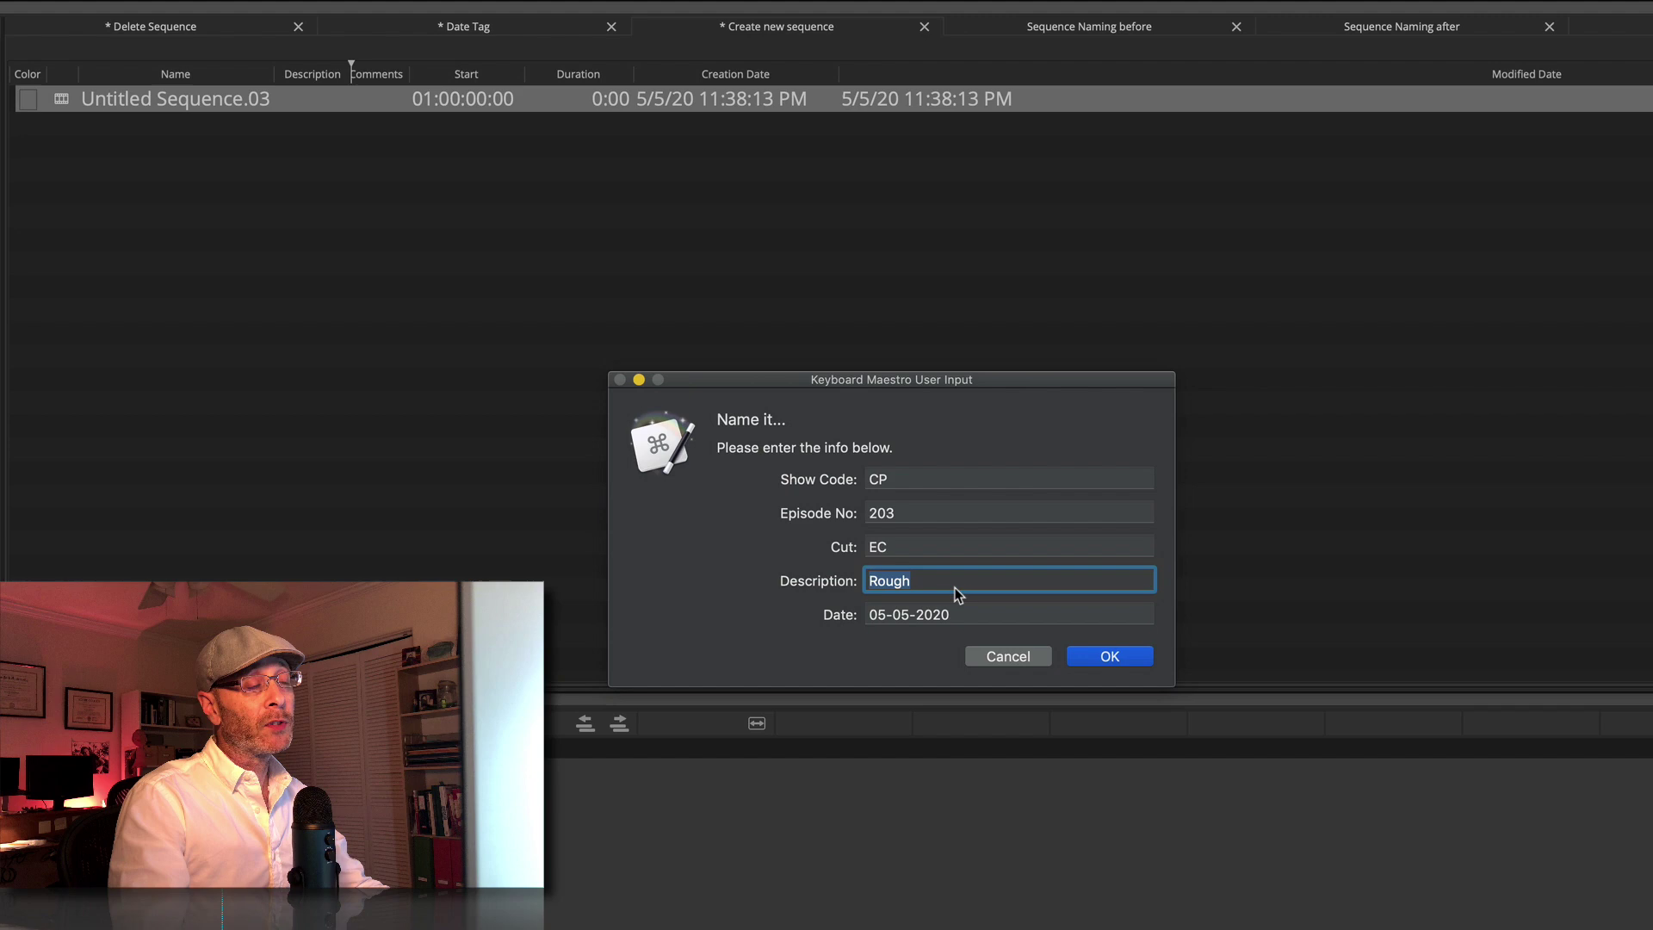
{"action": "left_click", "coordinate": [958, 581]}
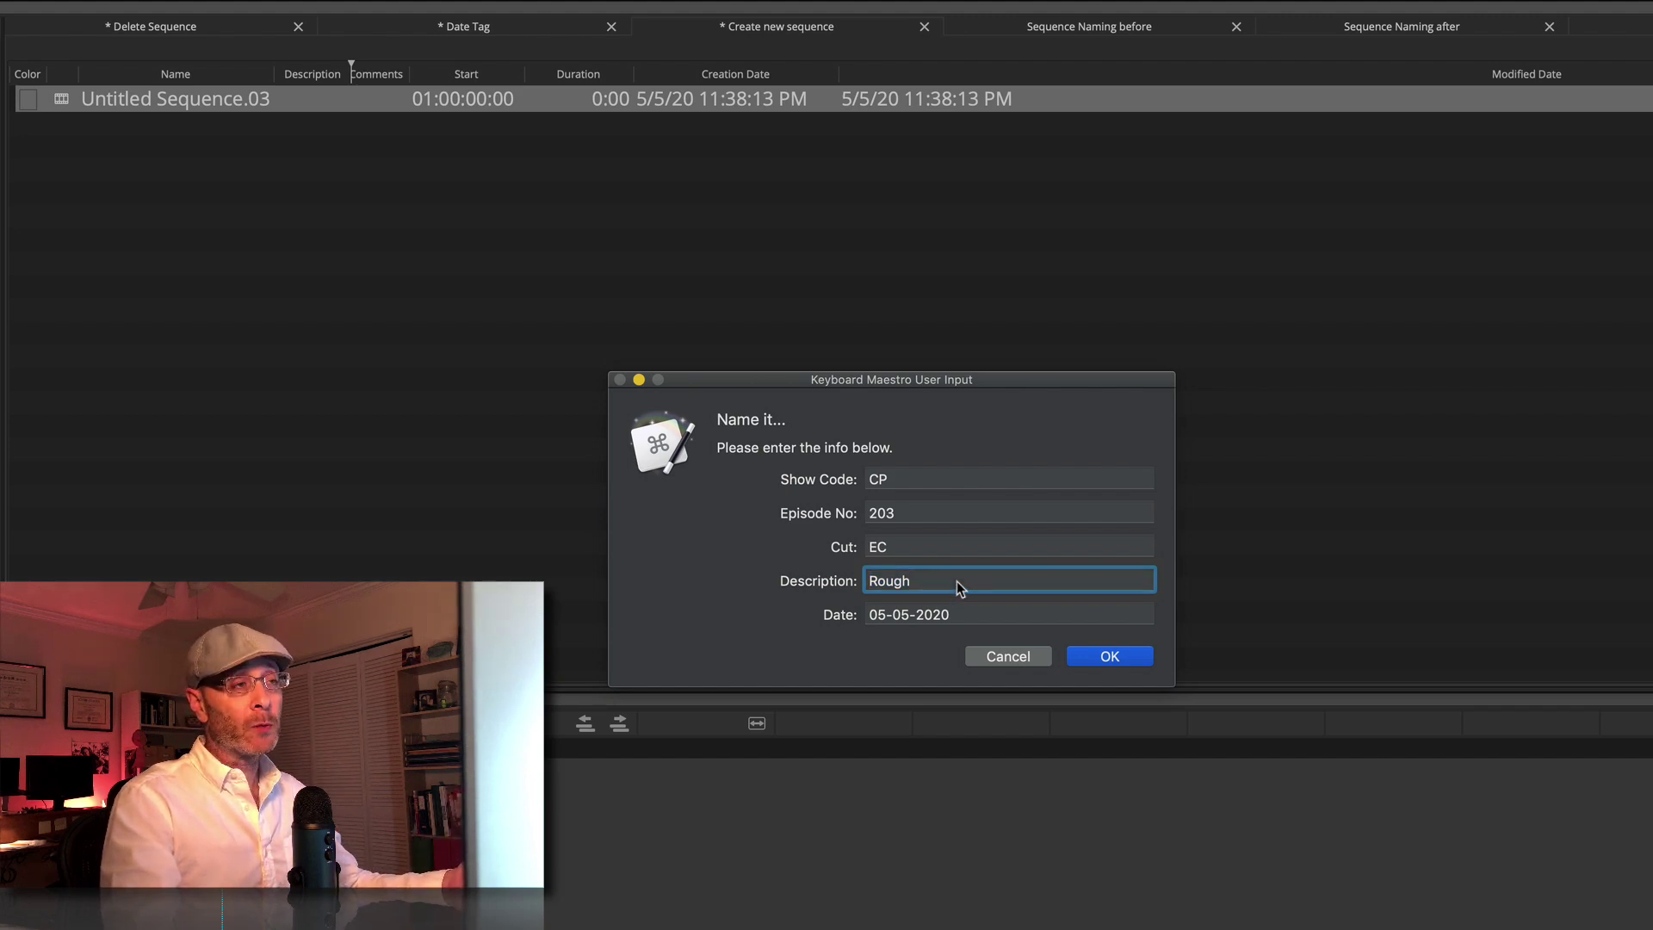
{"action": "left_click", "coordinate": [926, 480]}
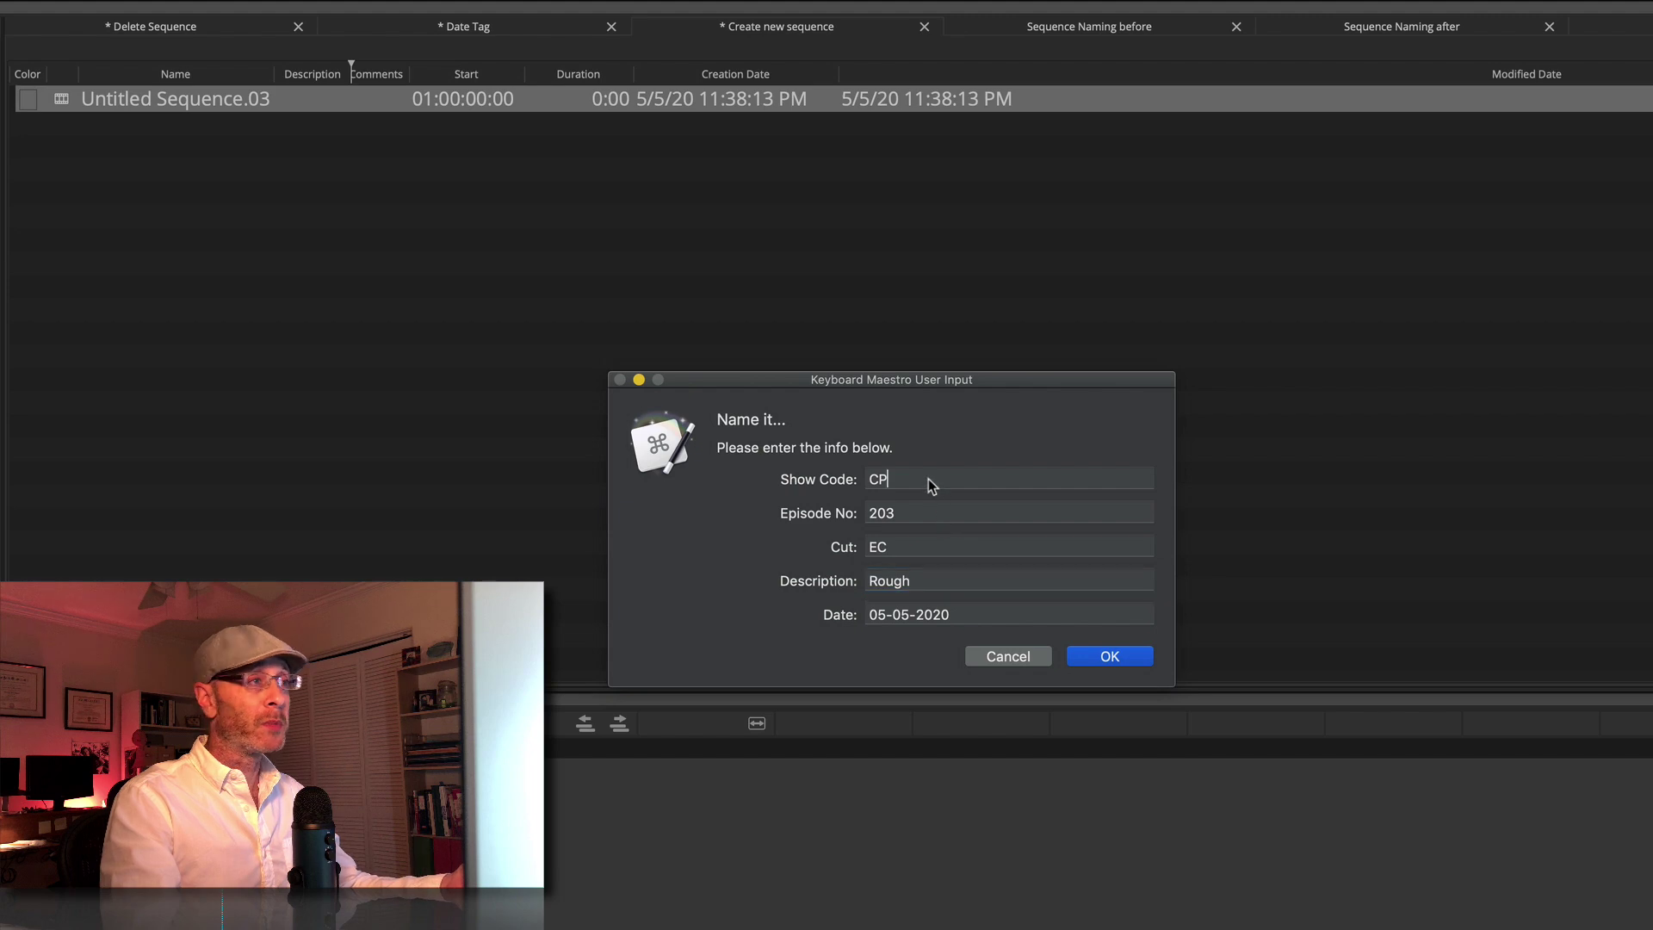
{"action": "left_click", "coordinate": [930, 514]}
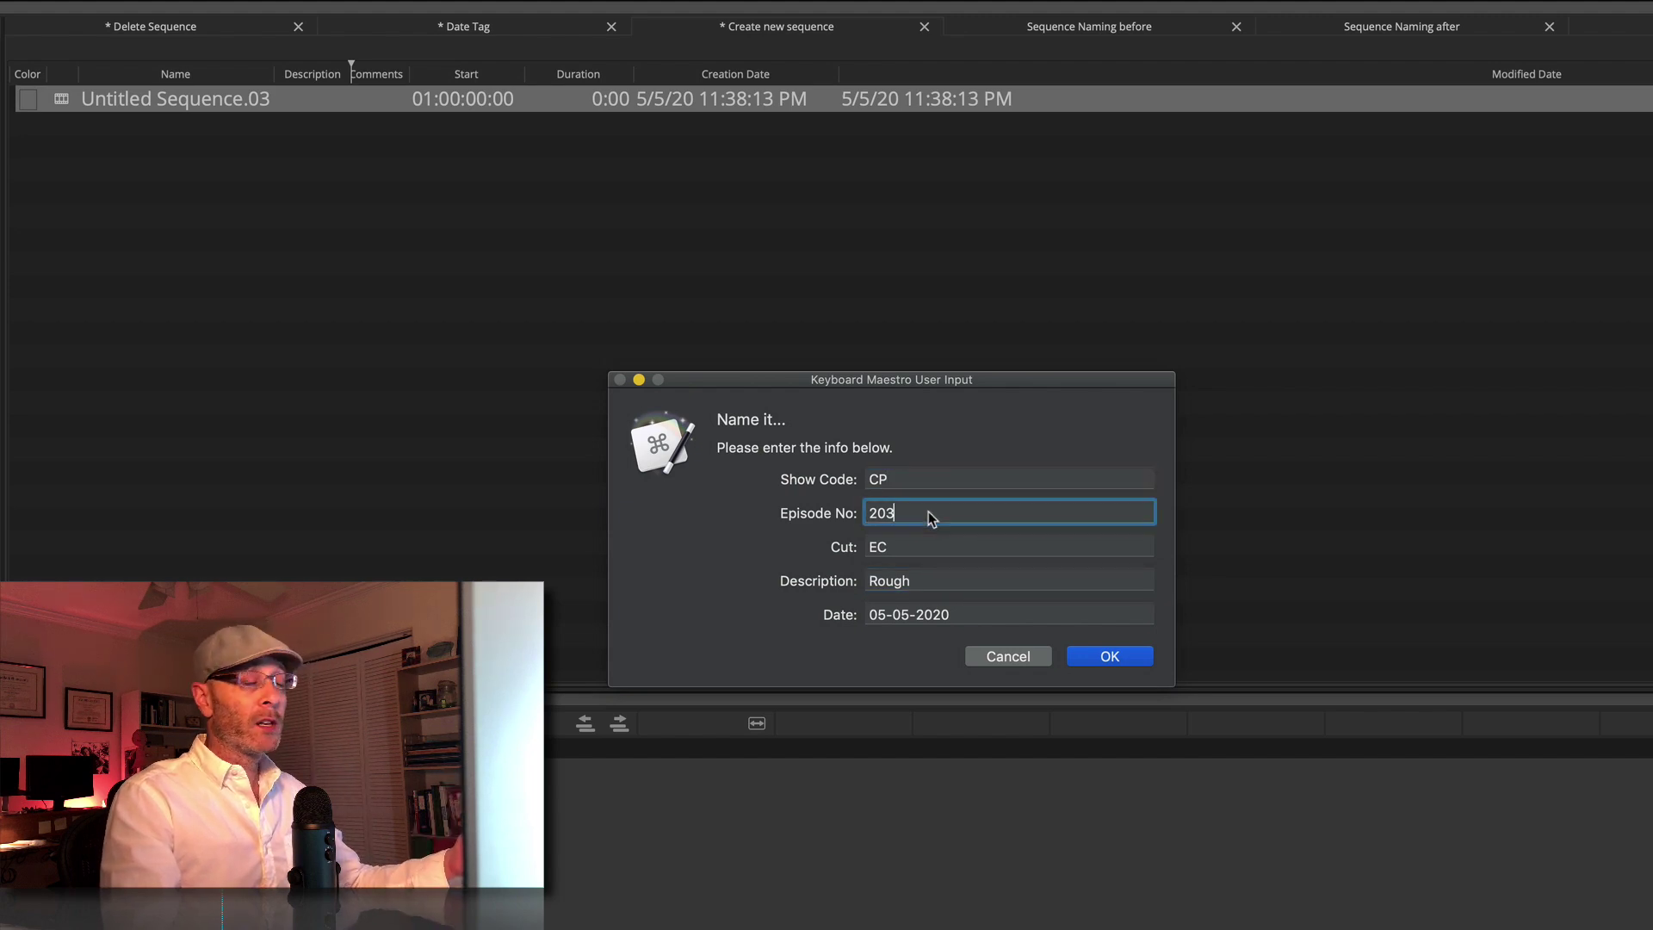
{"action": "left_click", "coordinate": [932, 551]}
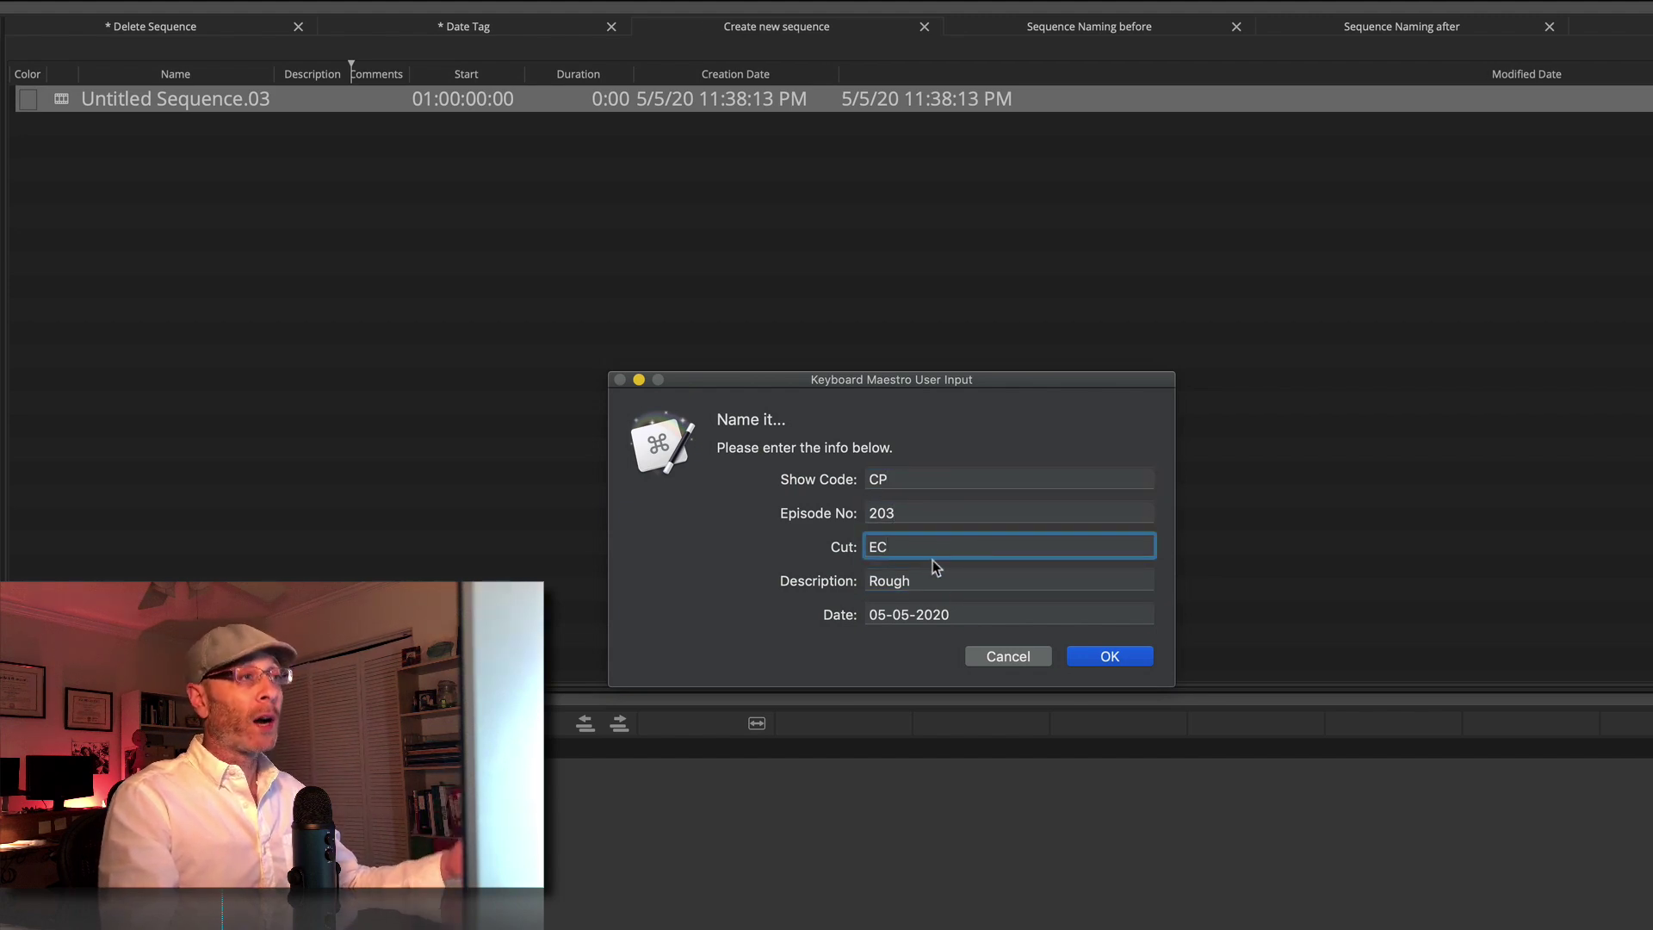
{"action": "left_click", "coordinate": [940, 586]}
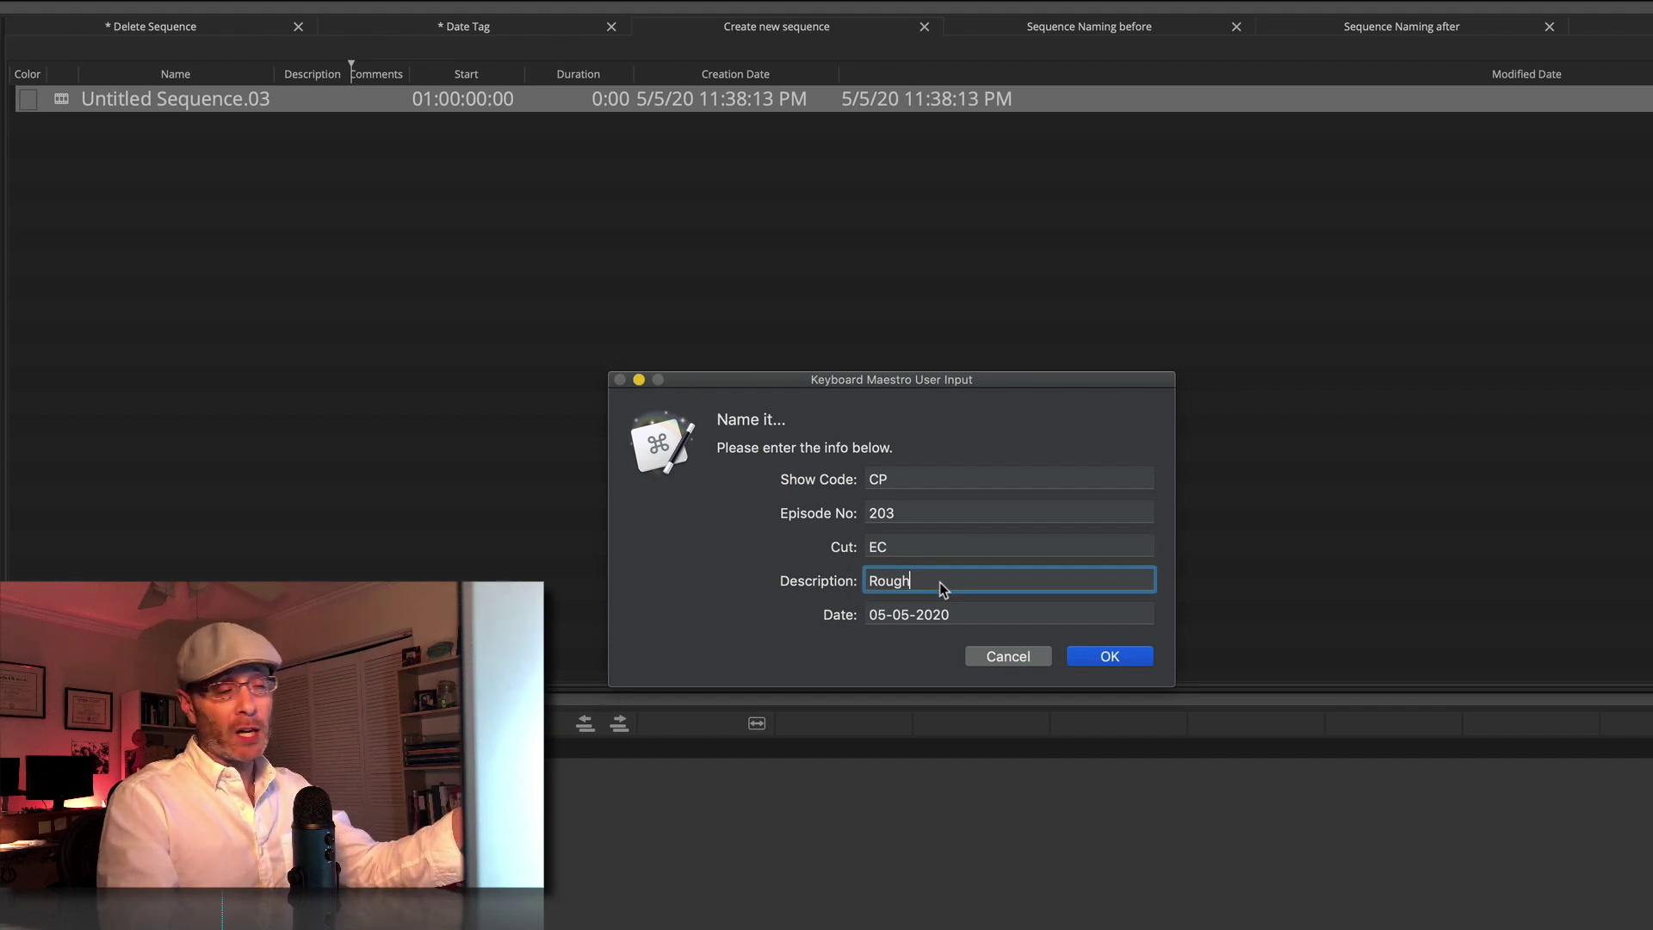
{"action": "left_click", "coordinate": [980, 615]}
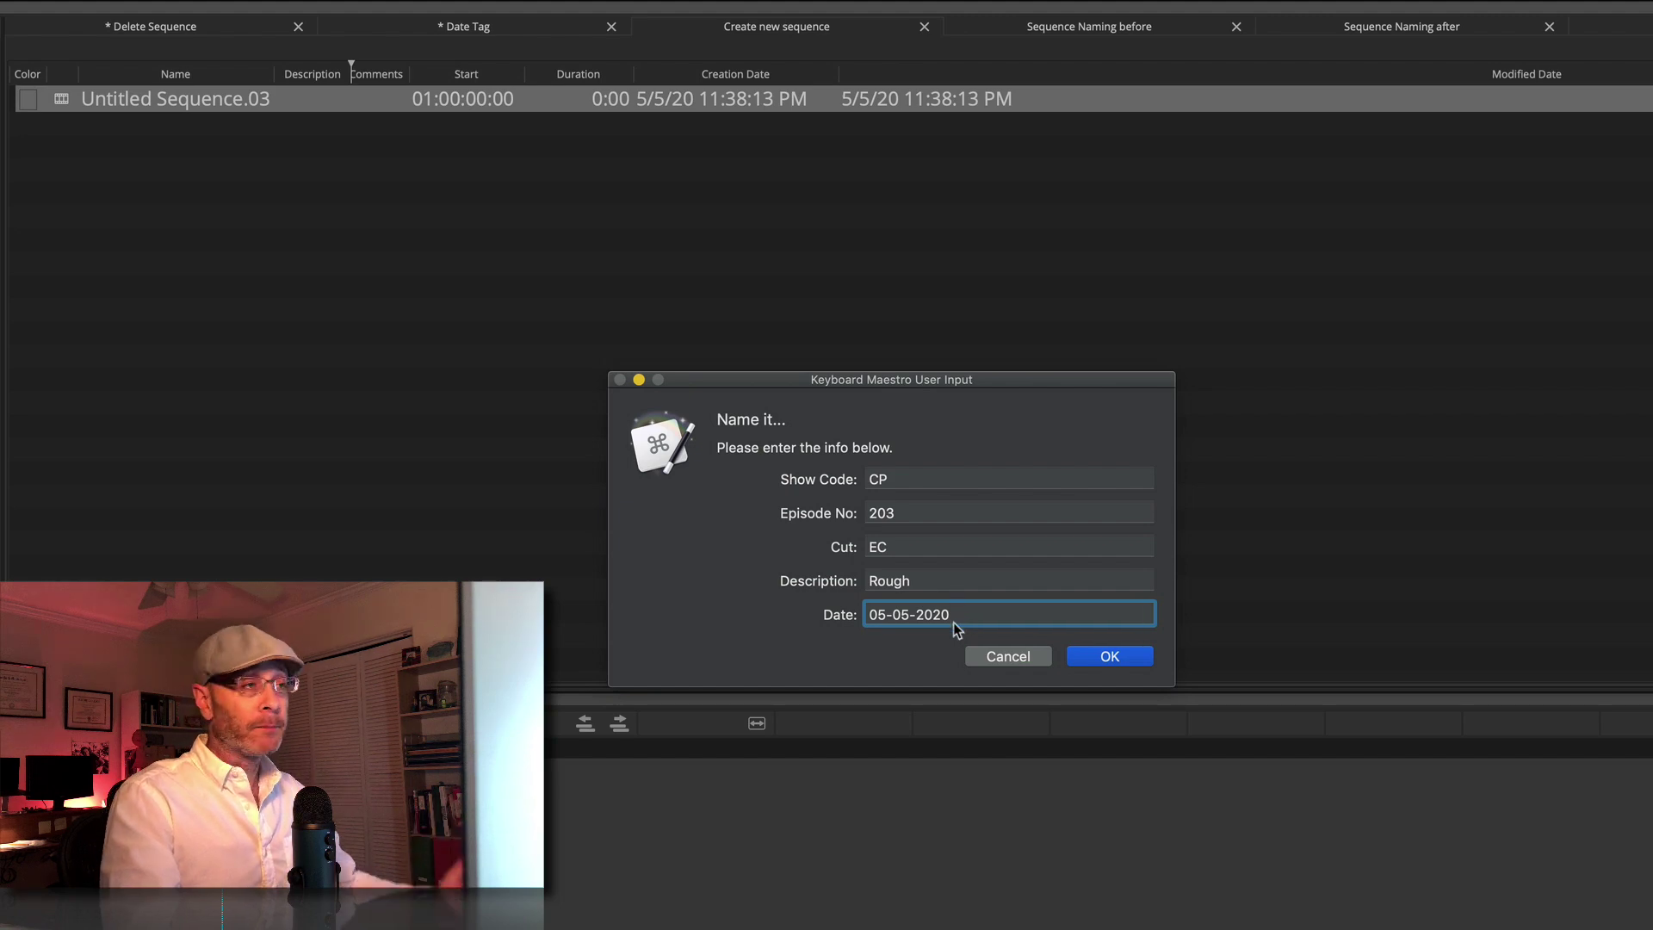
{"action": "left_click", "coordinate": [1109, 656]}
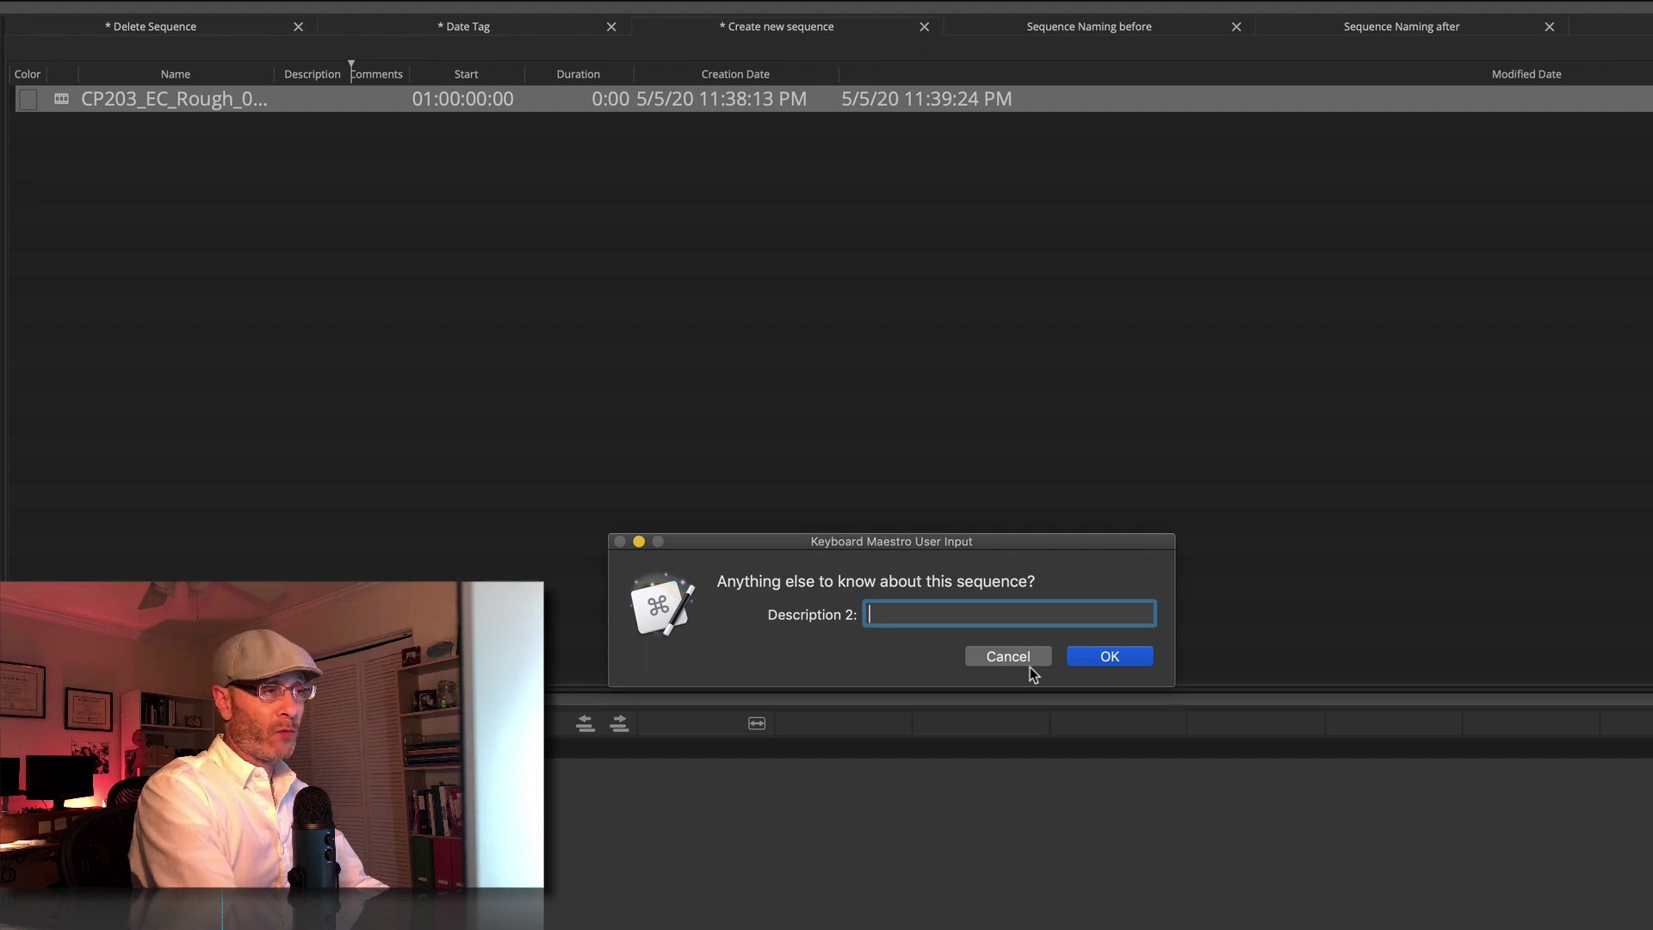
Enter and confirm the description 'first pass' for the renamed sequence.
{"action": "type", "text": "first pas"}
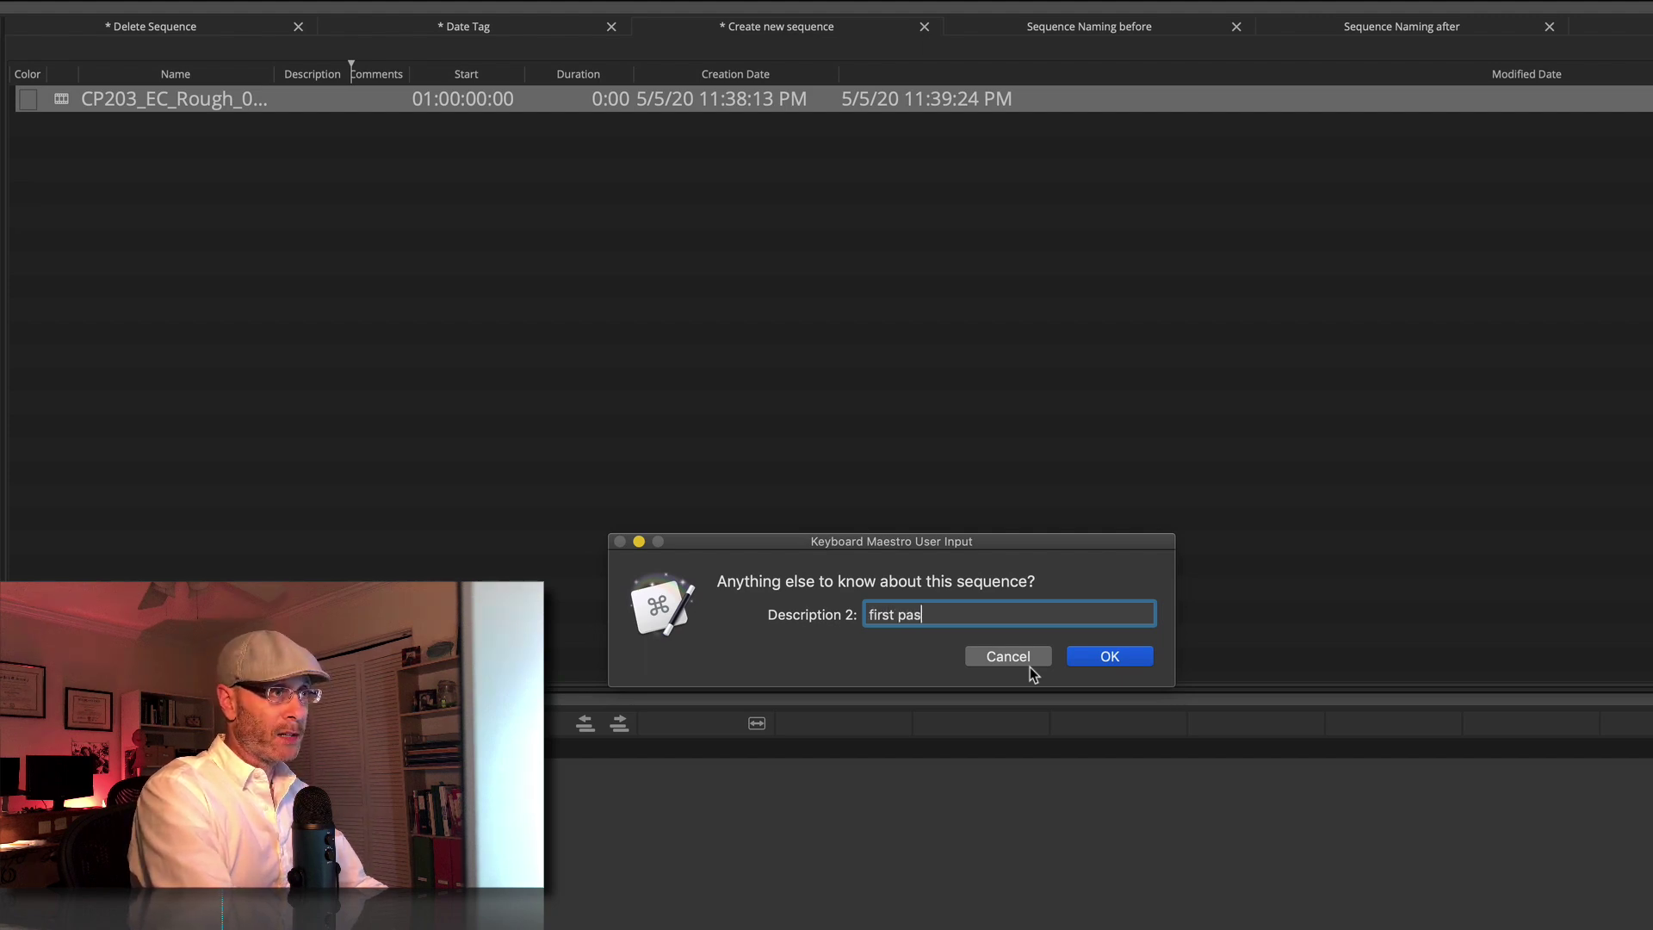
{"action": "type", "text": "s"}
{"action": "key", "text": "Return"}
{"action": "left_click", "coordinate": [61, 102]}
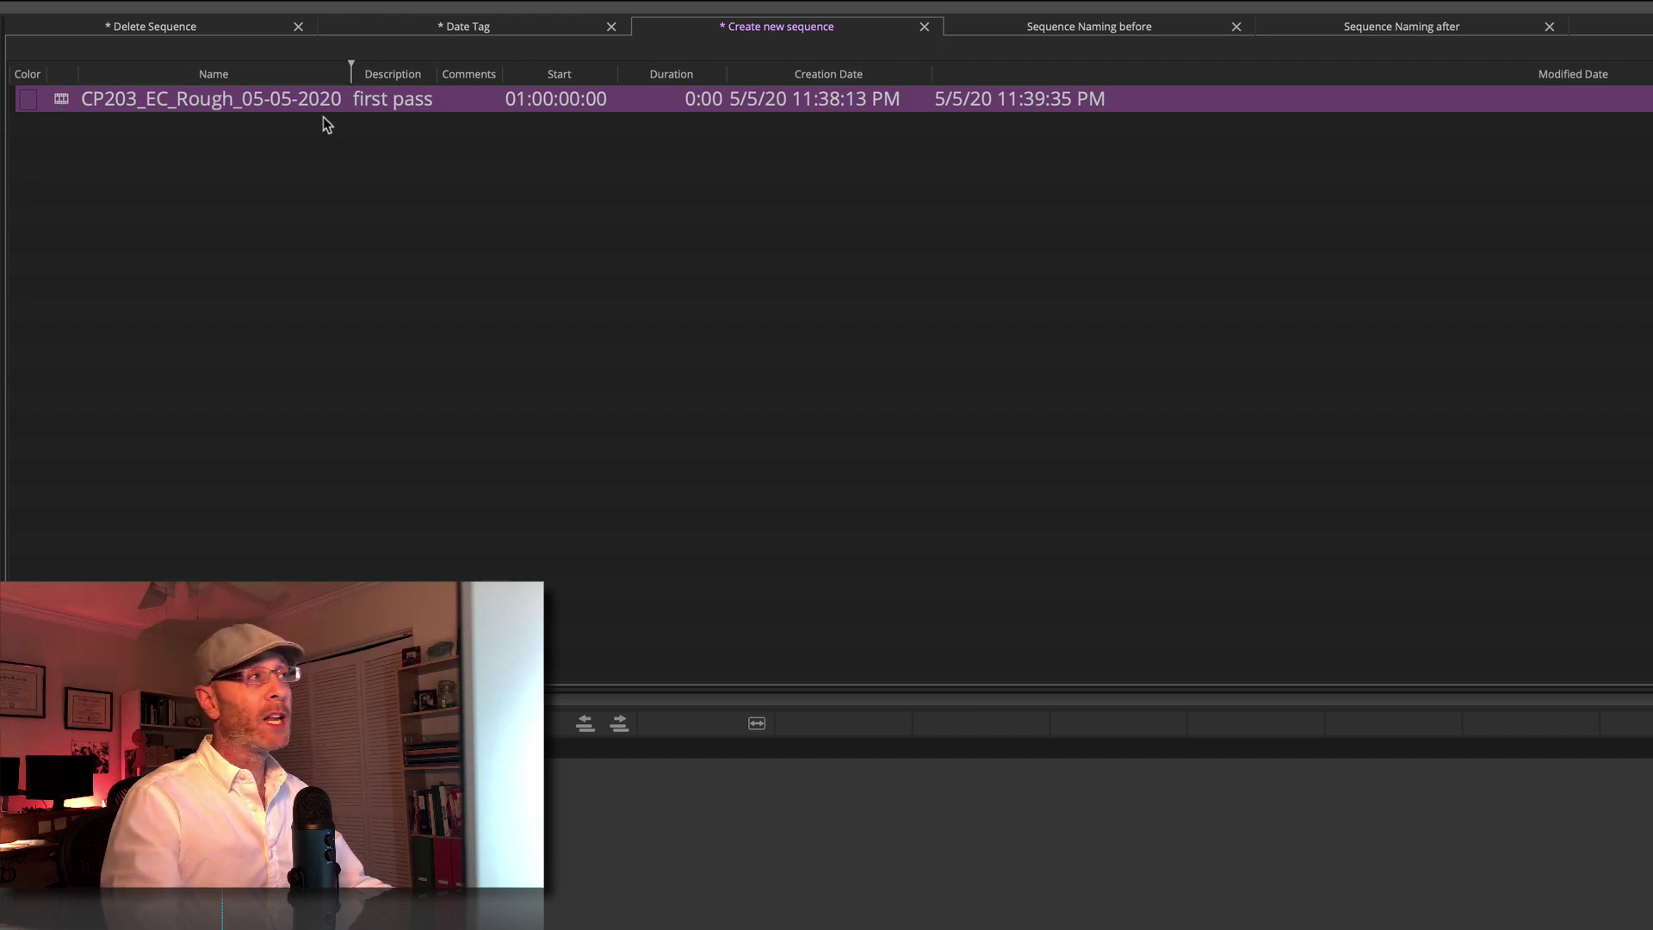
{"action": "left_click", "coordinate": [373, 99]}
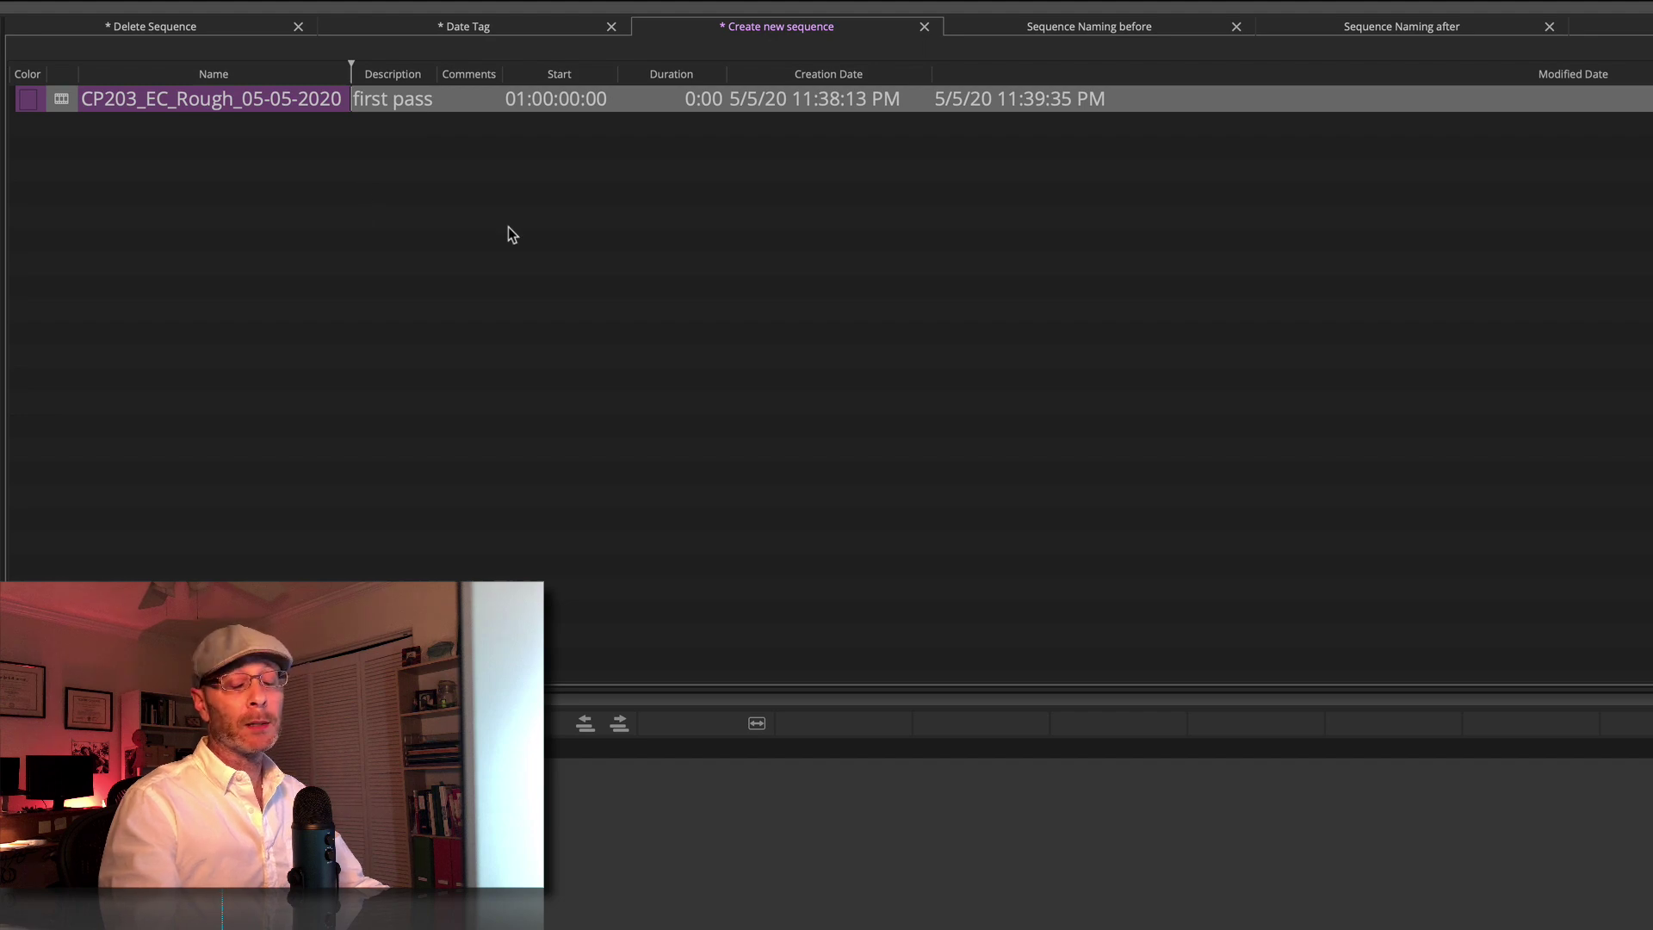
{"action": "left_click", "coordinate": [457, 263]}
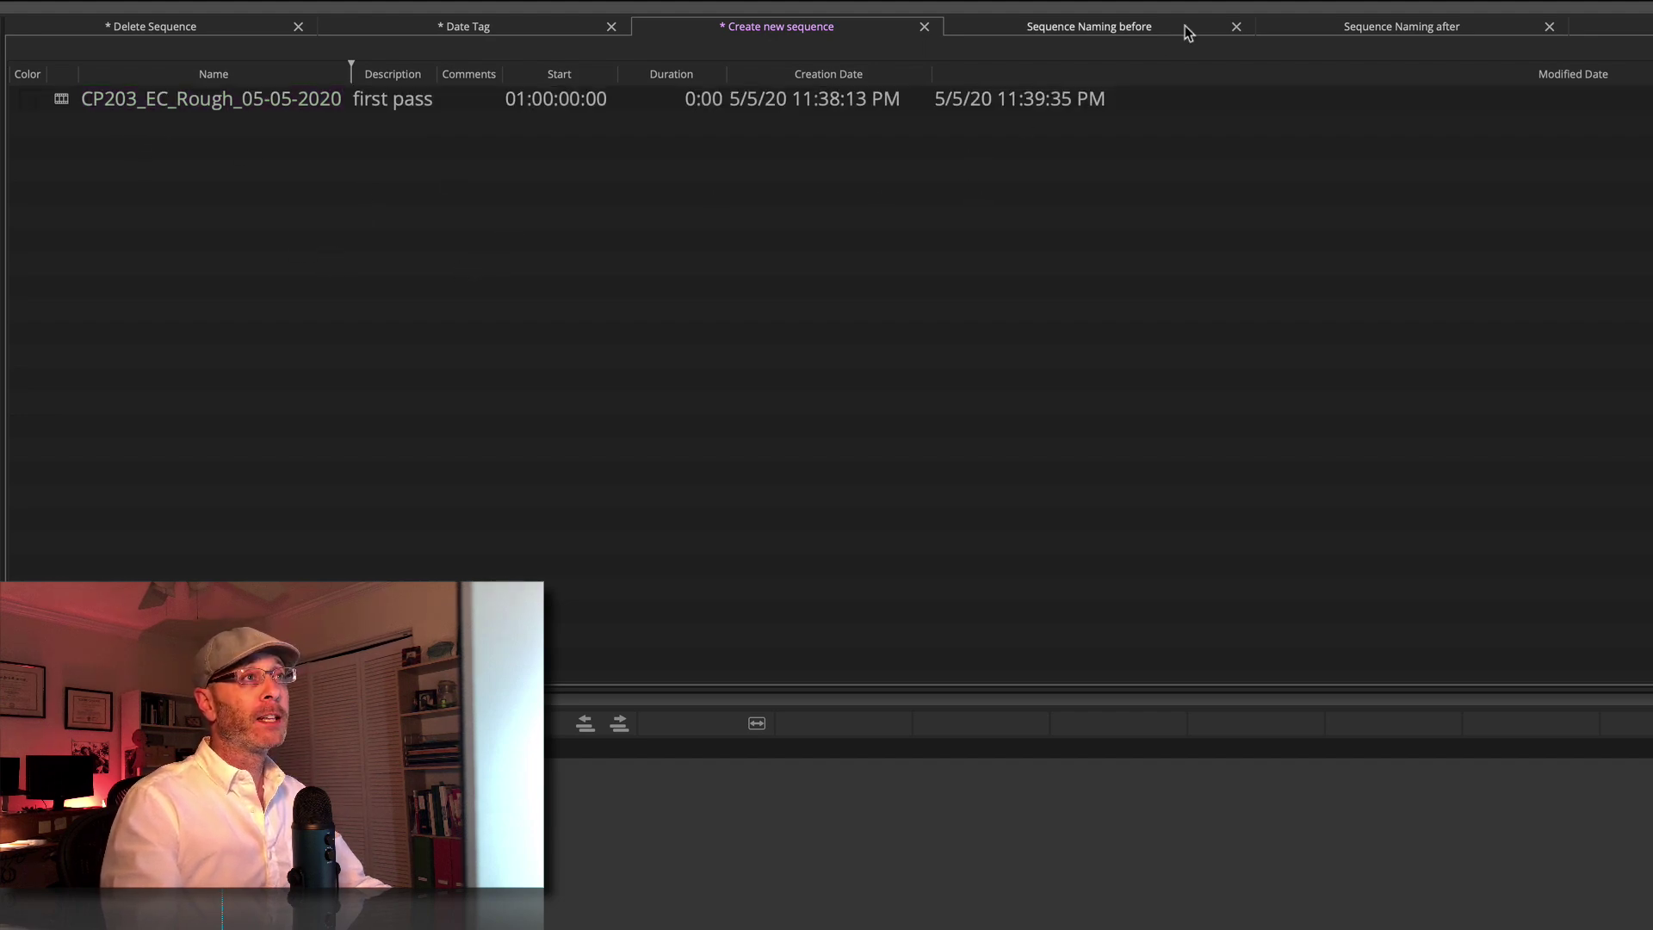
Open the Sequence Naming before bin and compare its six sequence names row by row.
{"action": "left_click", "coordinate": [1128, 26]}
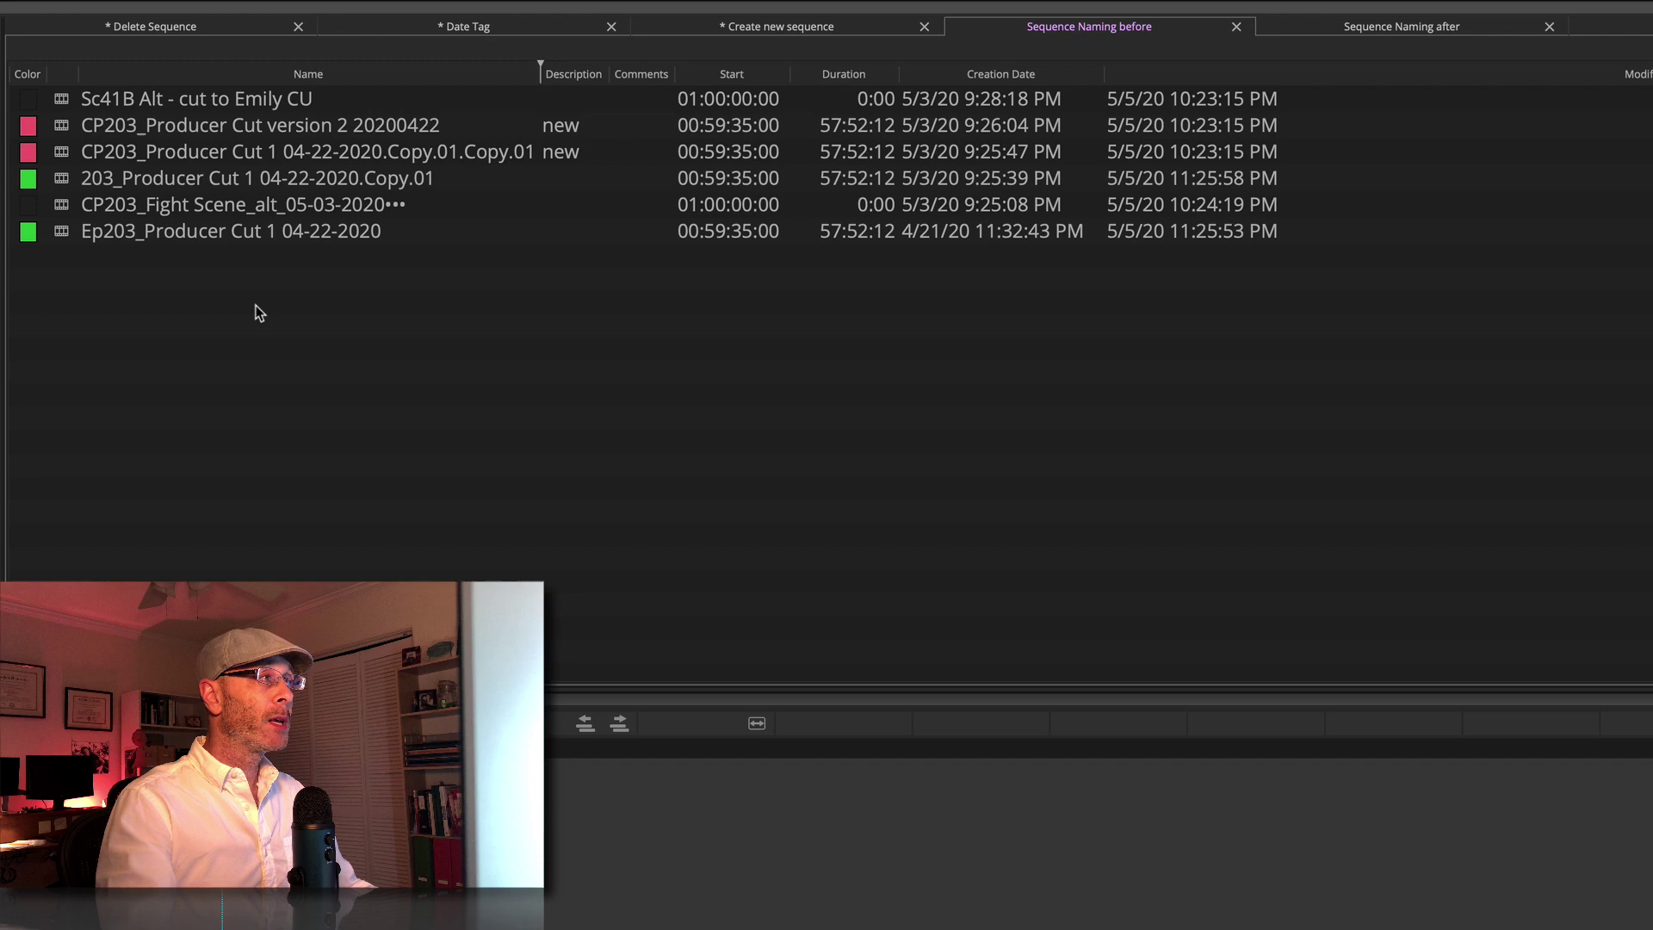
{"action": "left_click", "coordinate": [62, 232]}
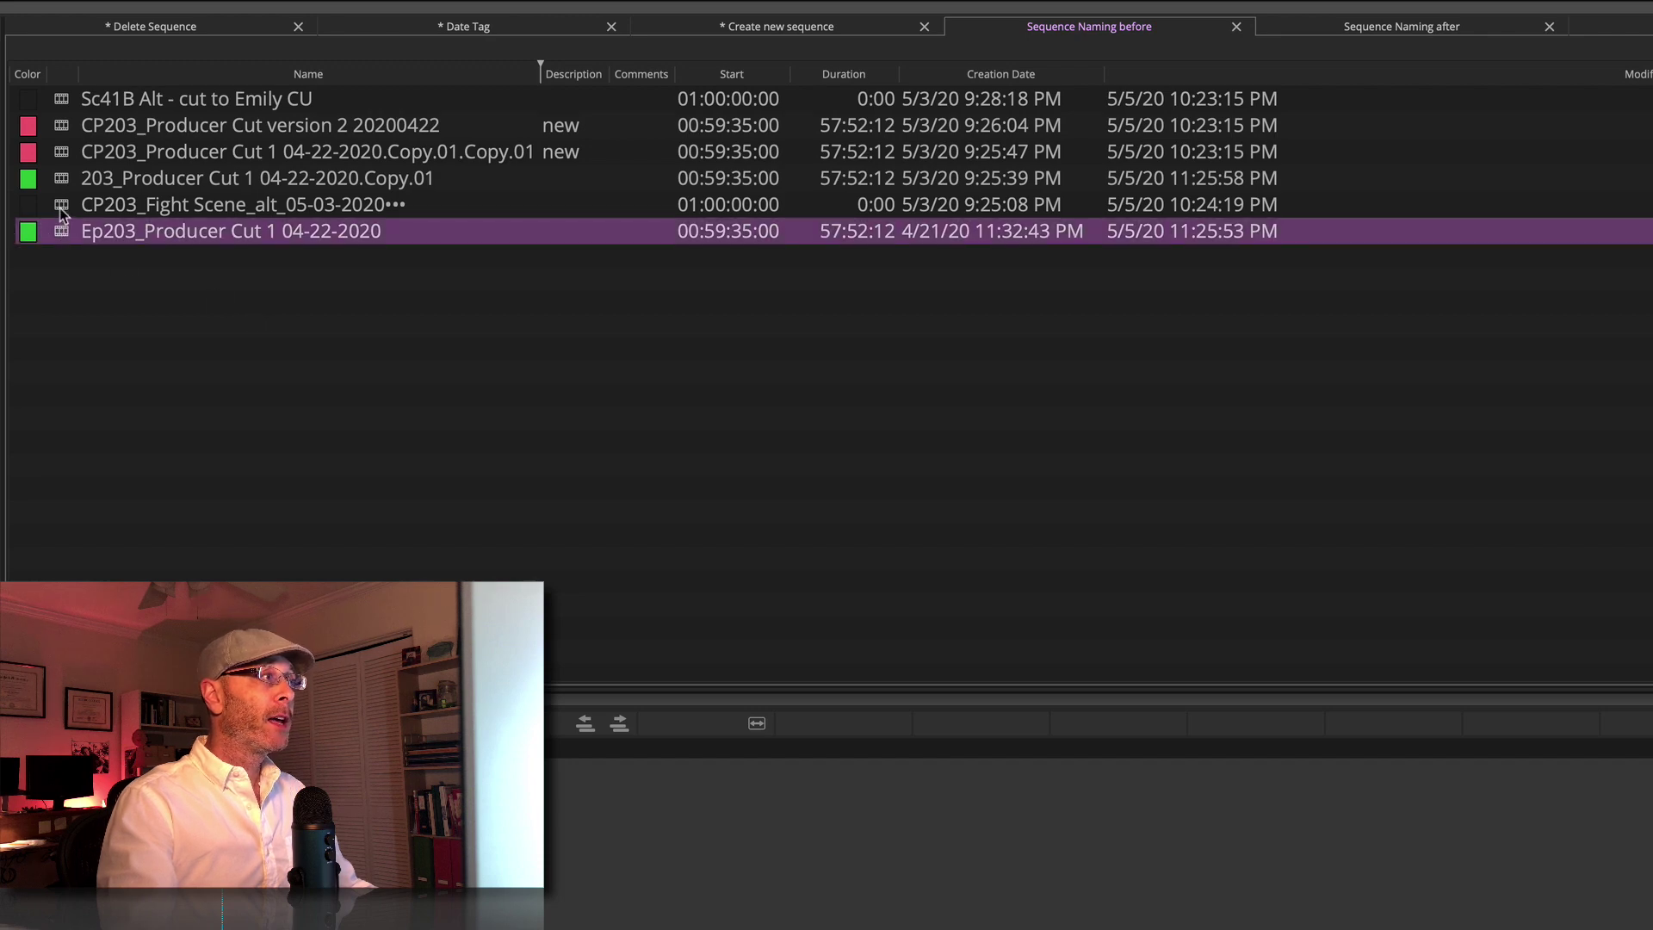
{"action": "left_click", "coordinate": [61, 206]}
{"action": "left_click", "coordinate": [61, 180]}
{"action": "left_click", "coordinate": [60, 153]}
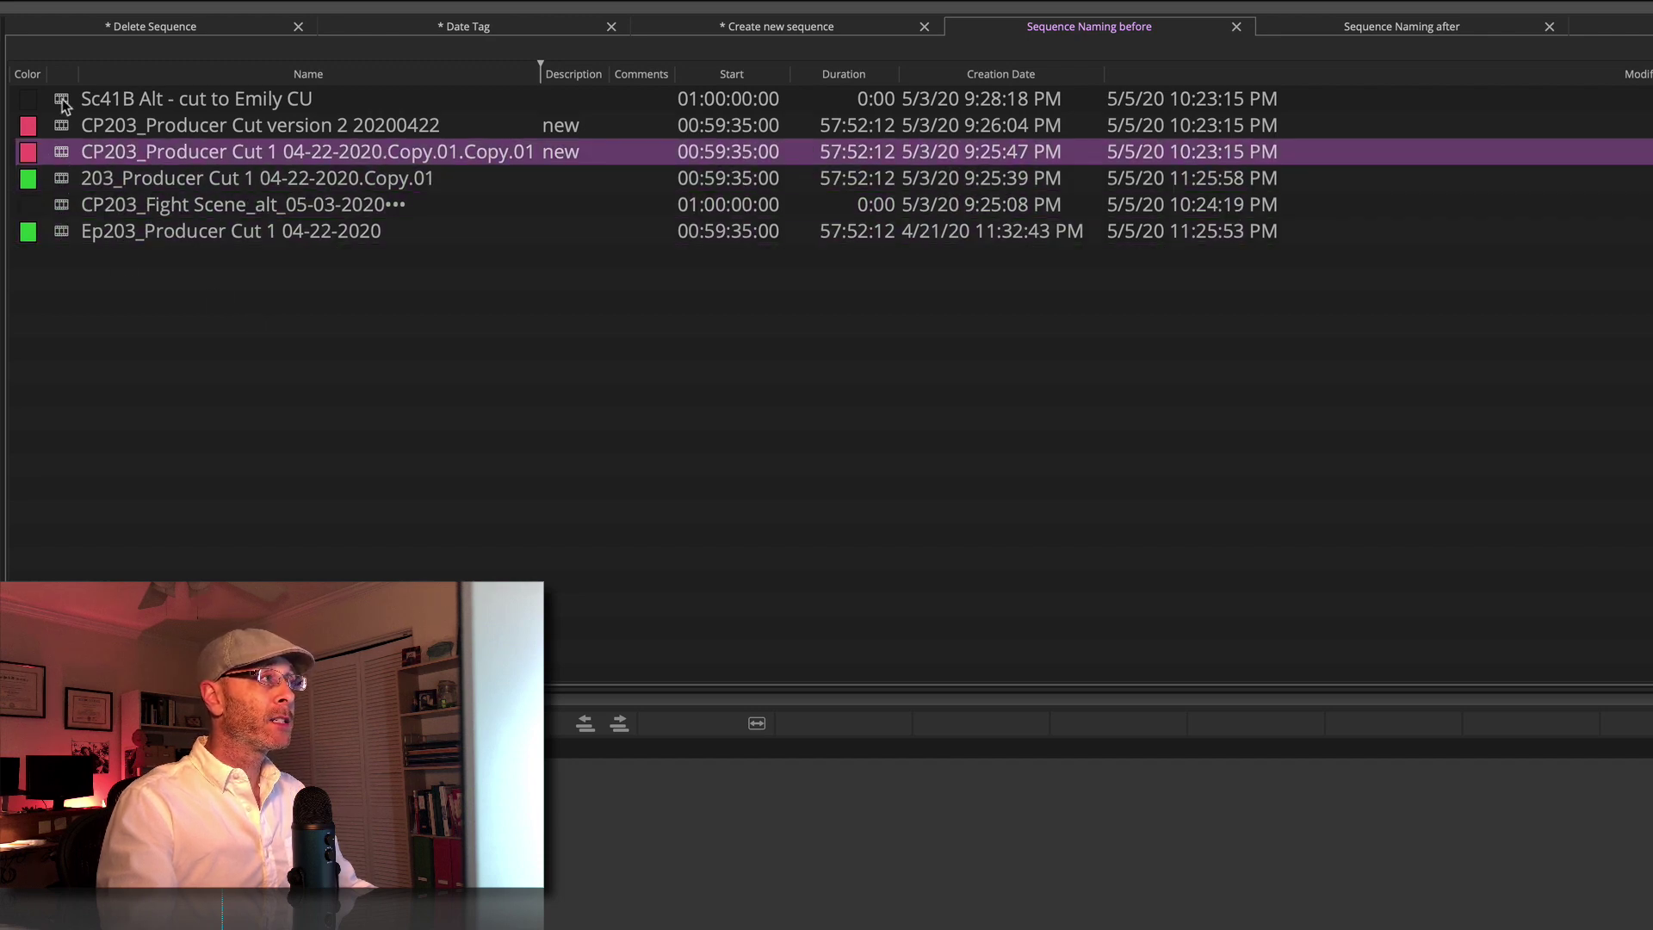
{"action": "left_click", "coordinate": [60, 101]}
{"action": "left_click", "coordinate": [58, 126]}
{"action": "left_click", "coordinate": [60, 152]}
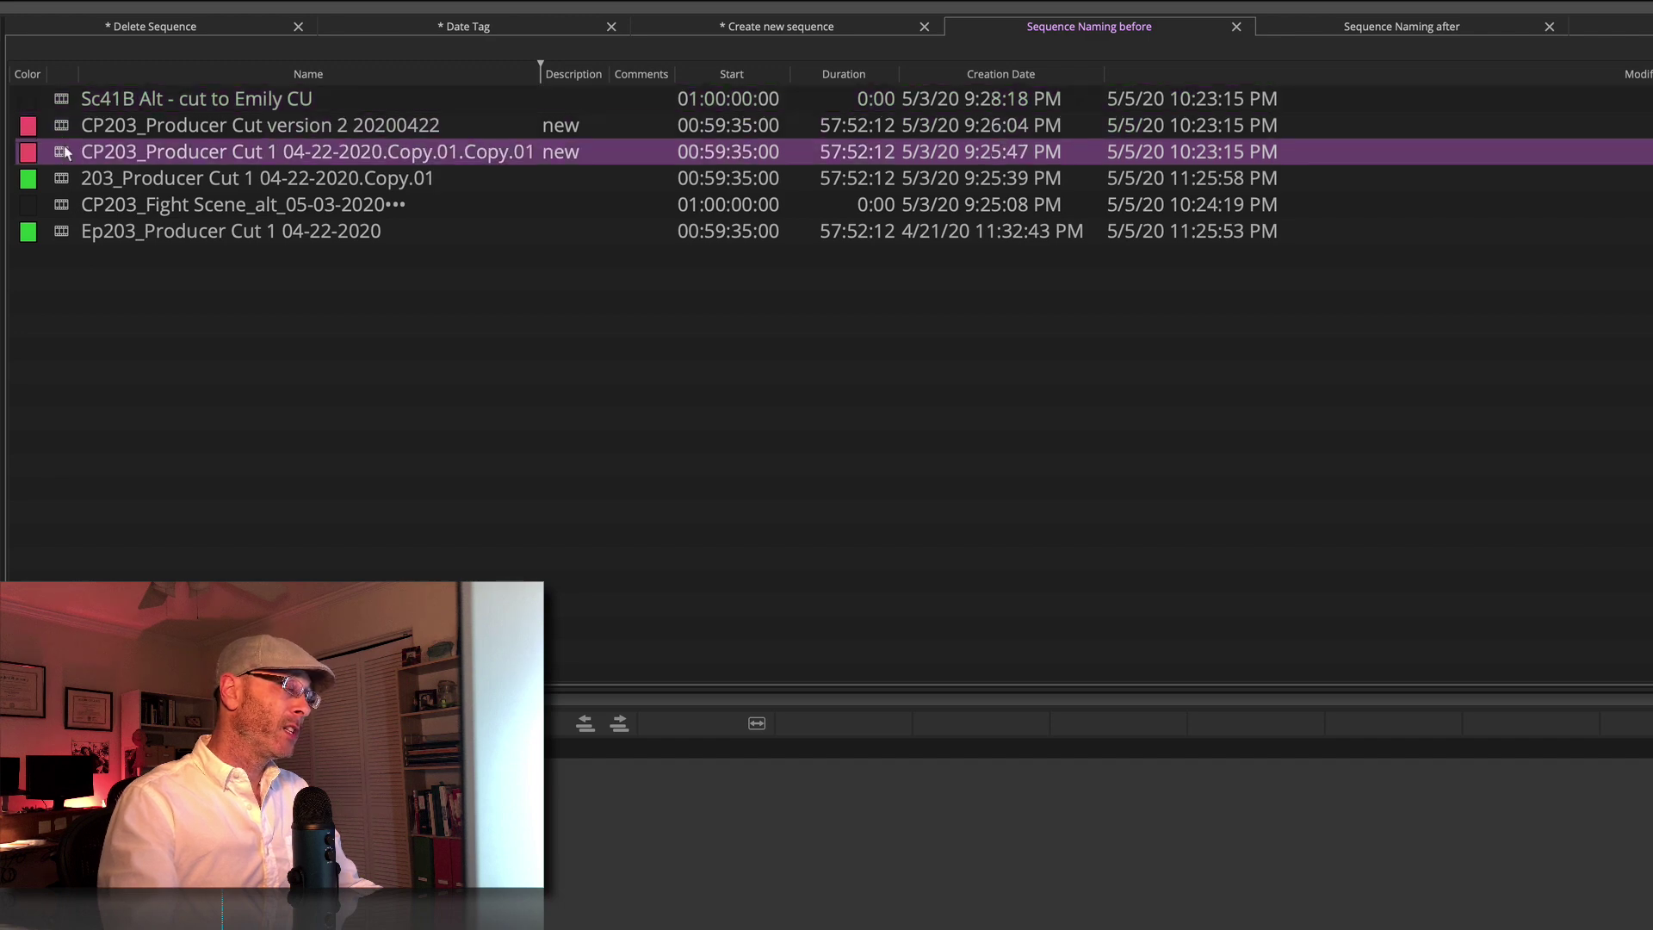
{"action": "left_click", "coordinate": [60, 178]}
{"action": "left_click", "coordinate": [61, 206]}
{"action": "left_click", "coordinate": [121, 230]}
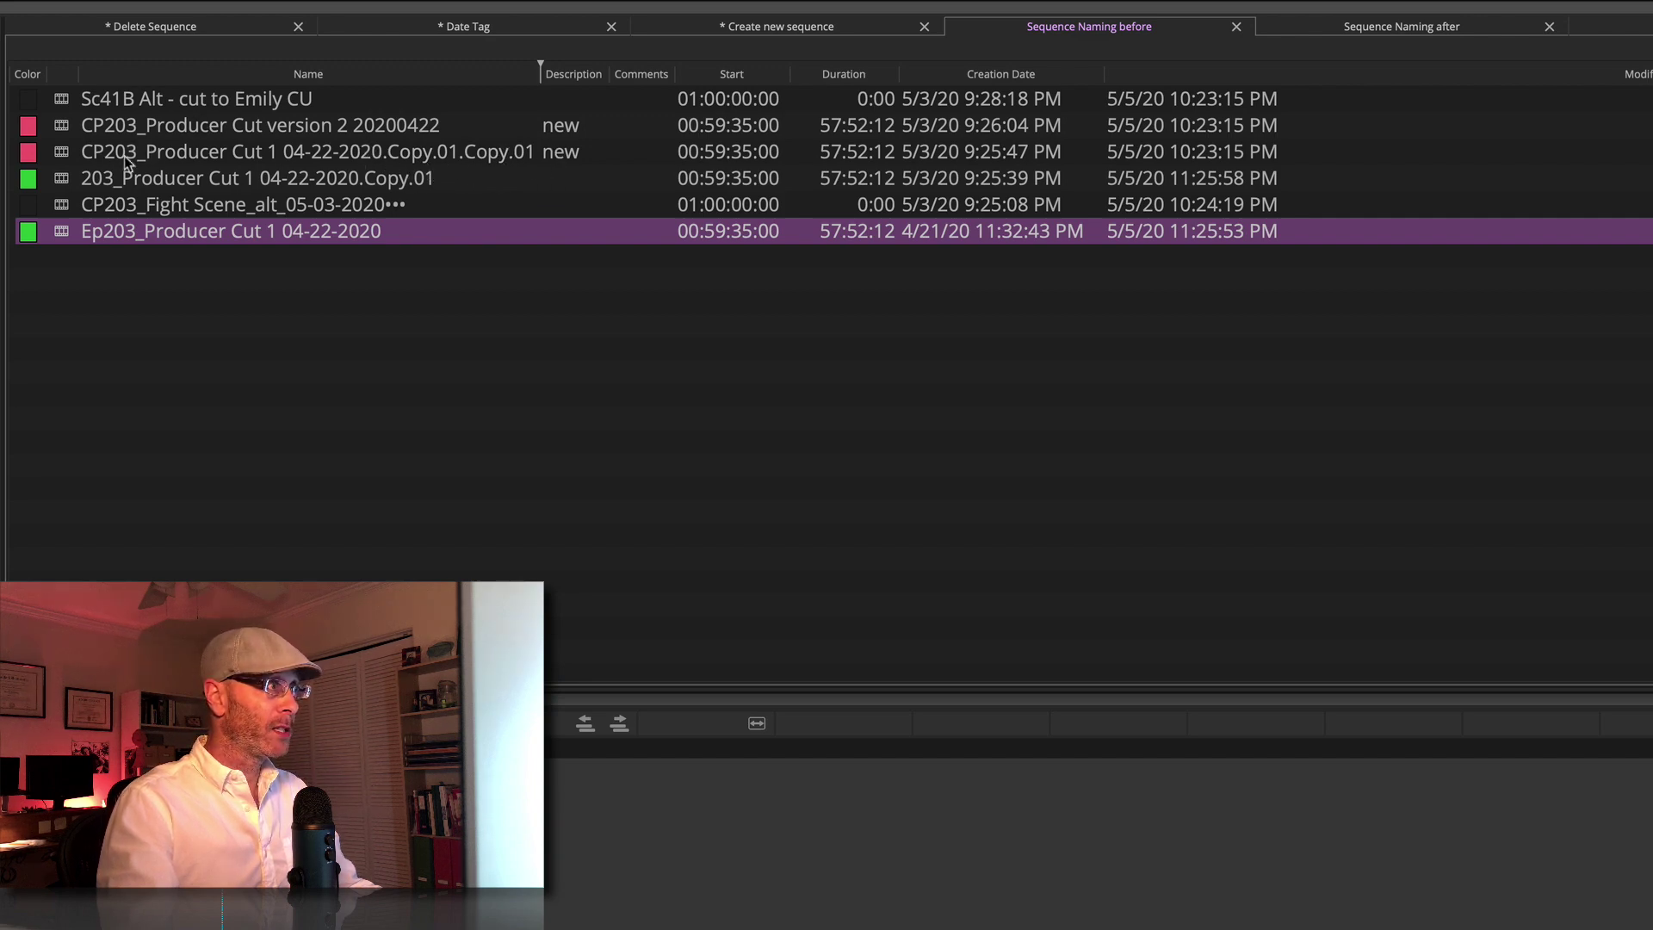
{"action": "left_click", "coordinate": [32, 275]}
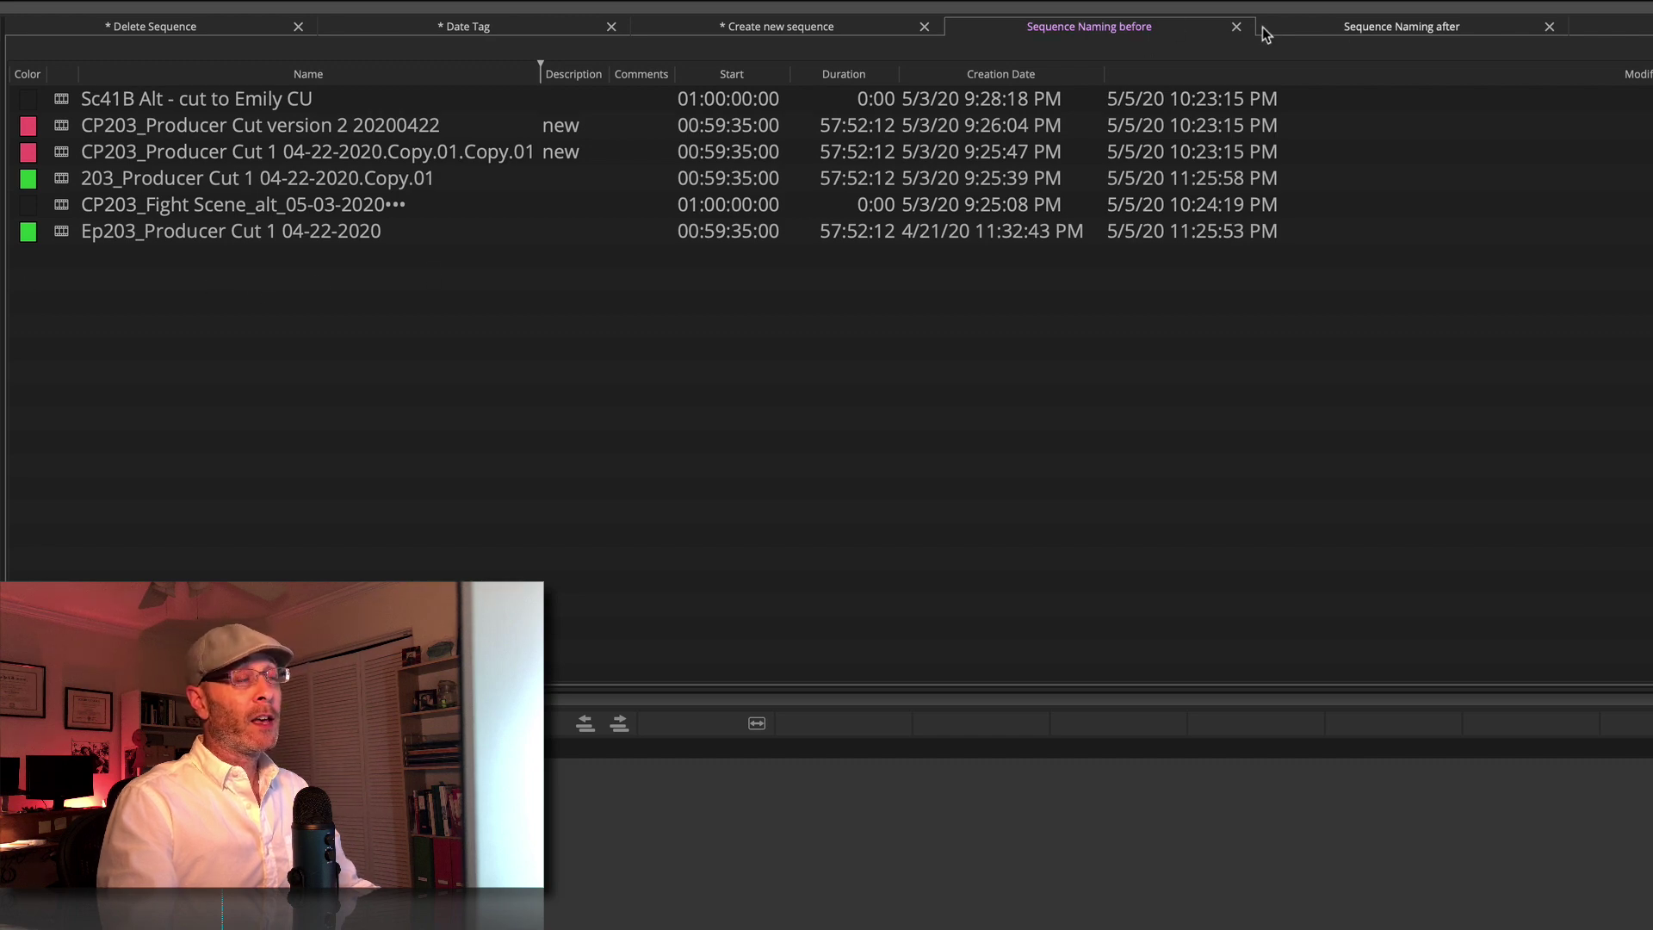
Switch to the Sequence Naming after bin and select CP203_PC_v4_05-03-2020.
{"action": "left_click", "coordinate": [1310, 27]}
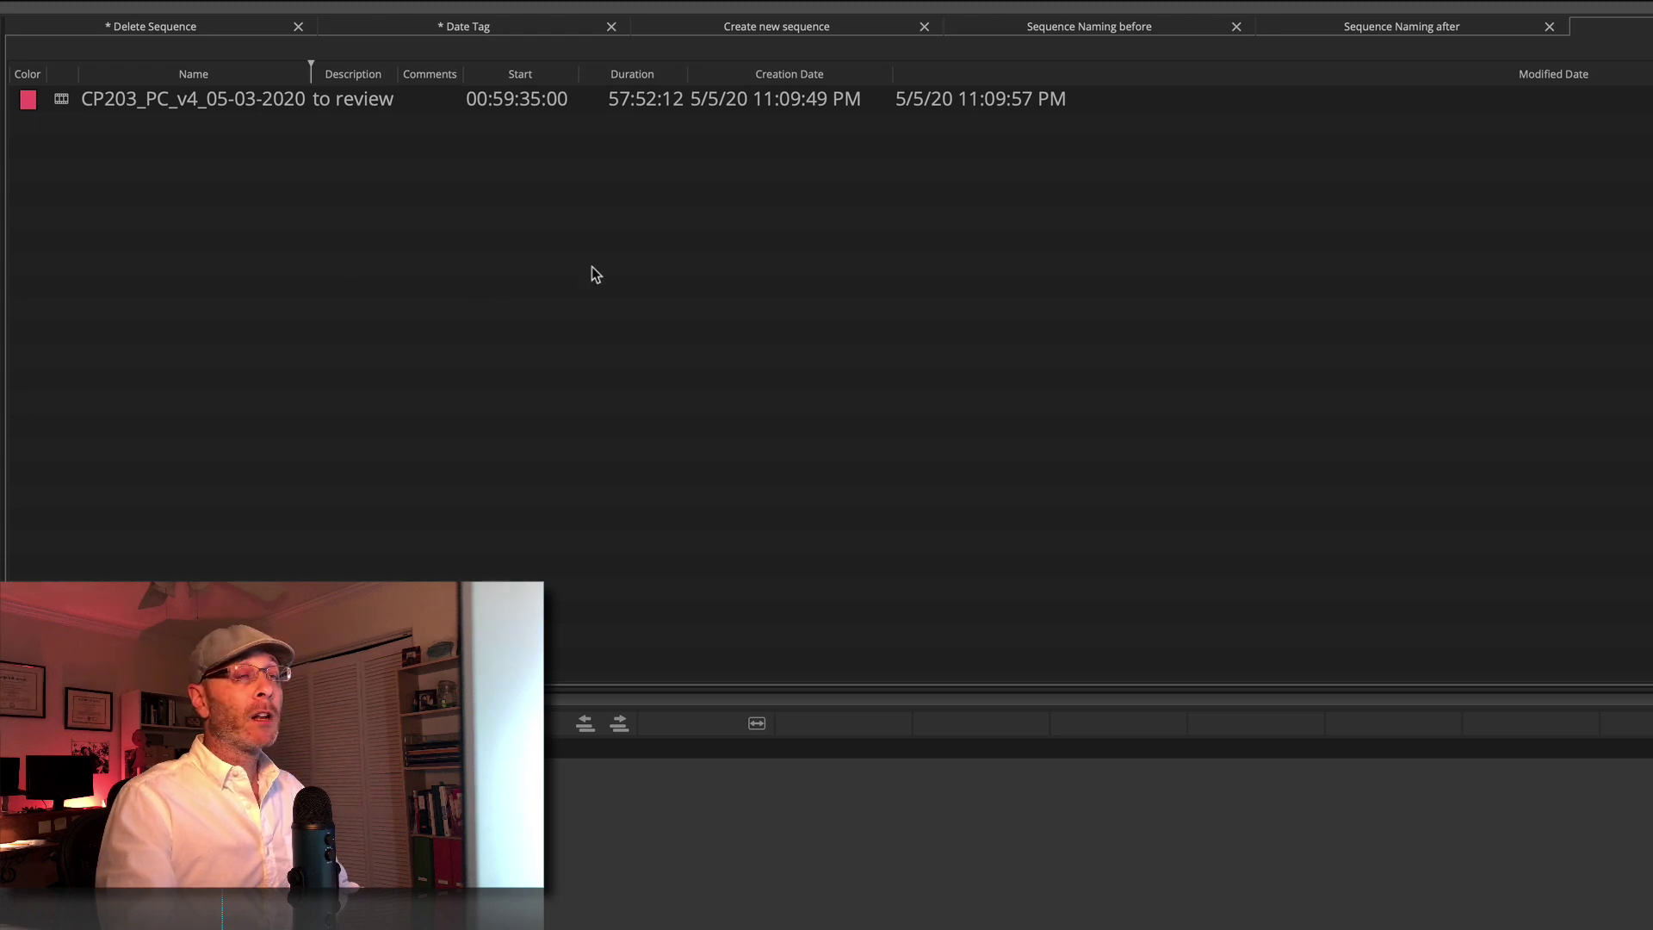
{"action": "left_click", "coordinate": [60, 105]}
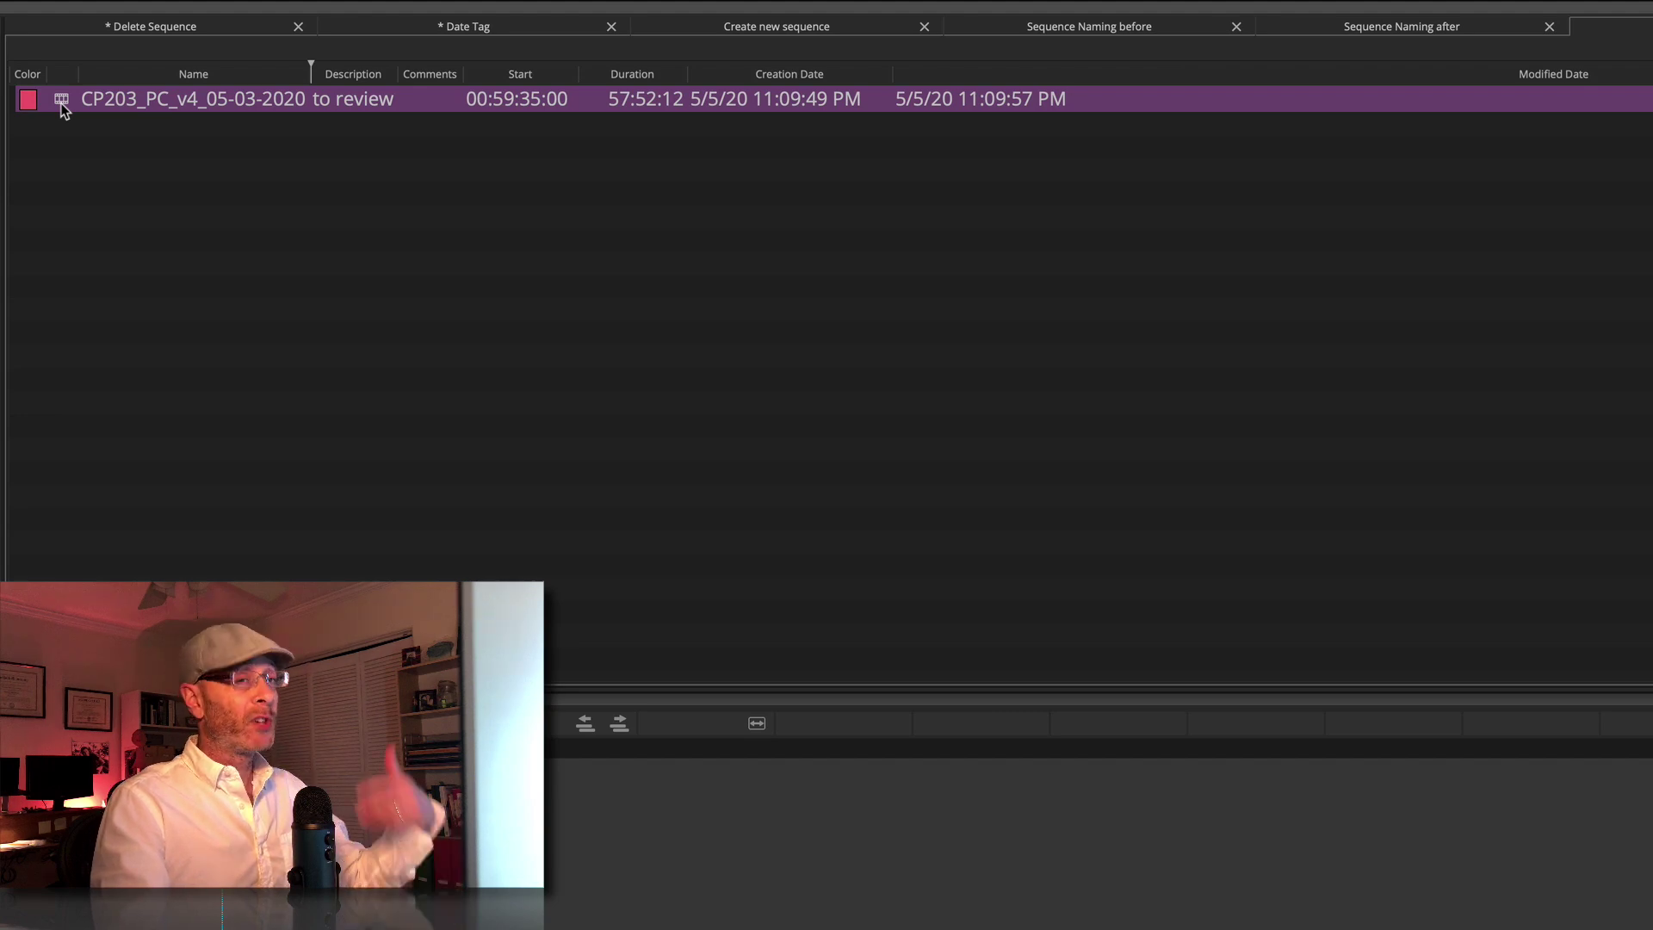
Run the 03 Version Up macro with Cut NC and Version v1, describing it 'first pass'.
{"action": "key", "text": "ctrl+alt+super+t"}
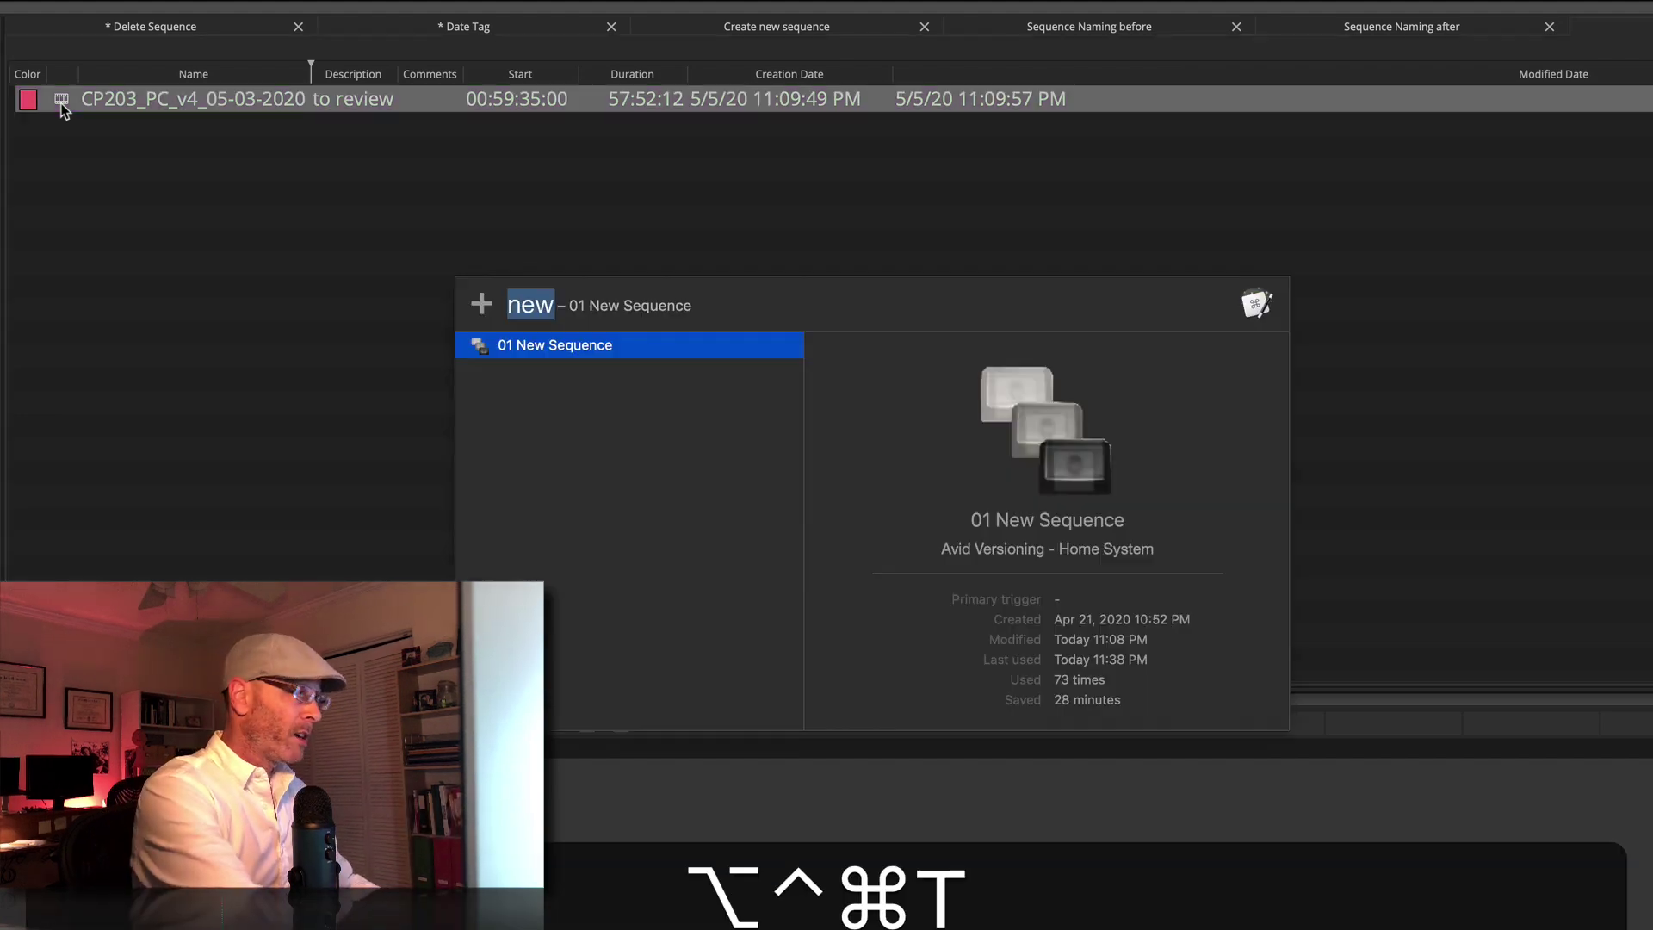
{"action": "type", "text": "ver"}
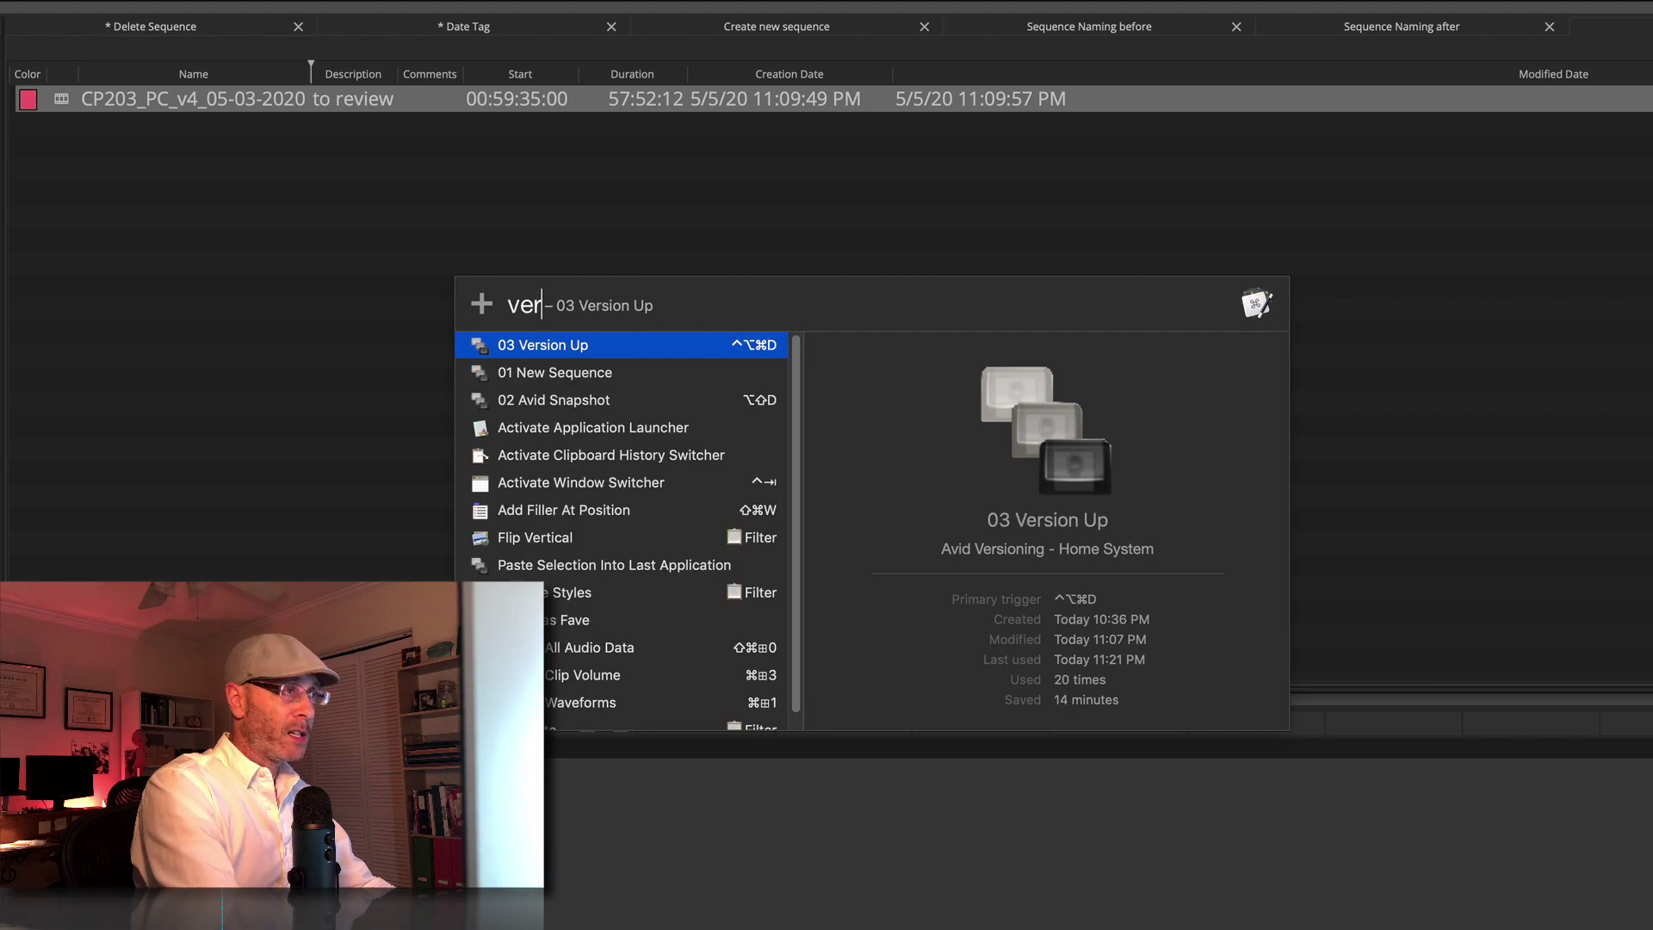
{"action": "key", "text": "Return"}
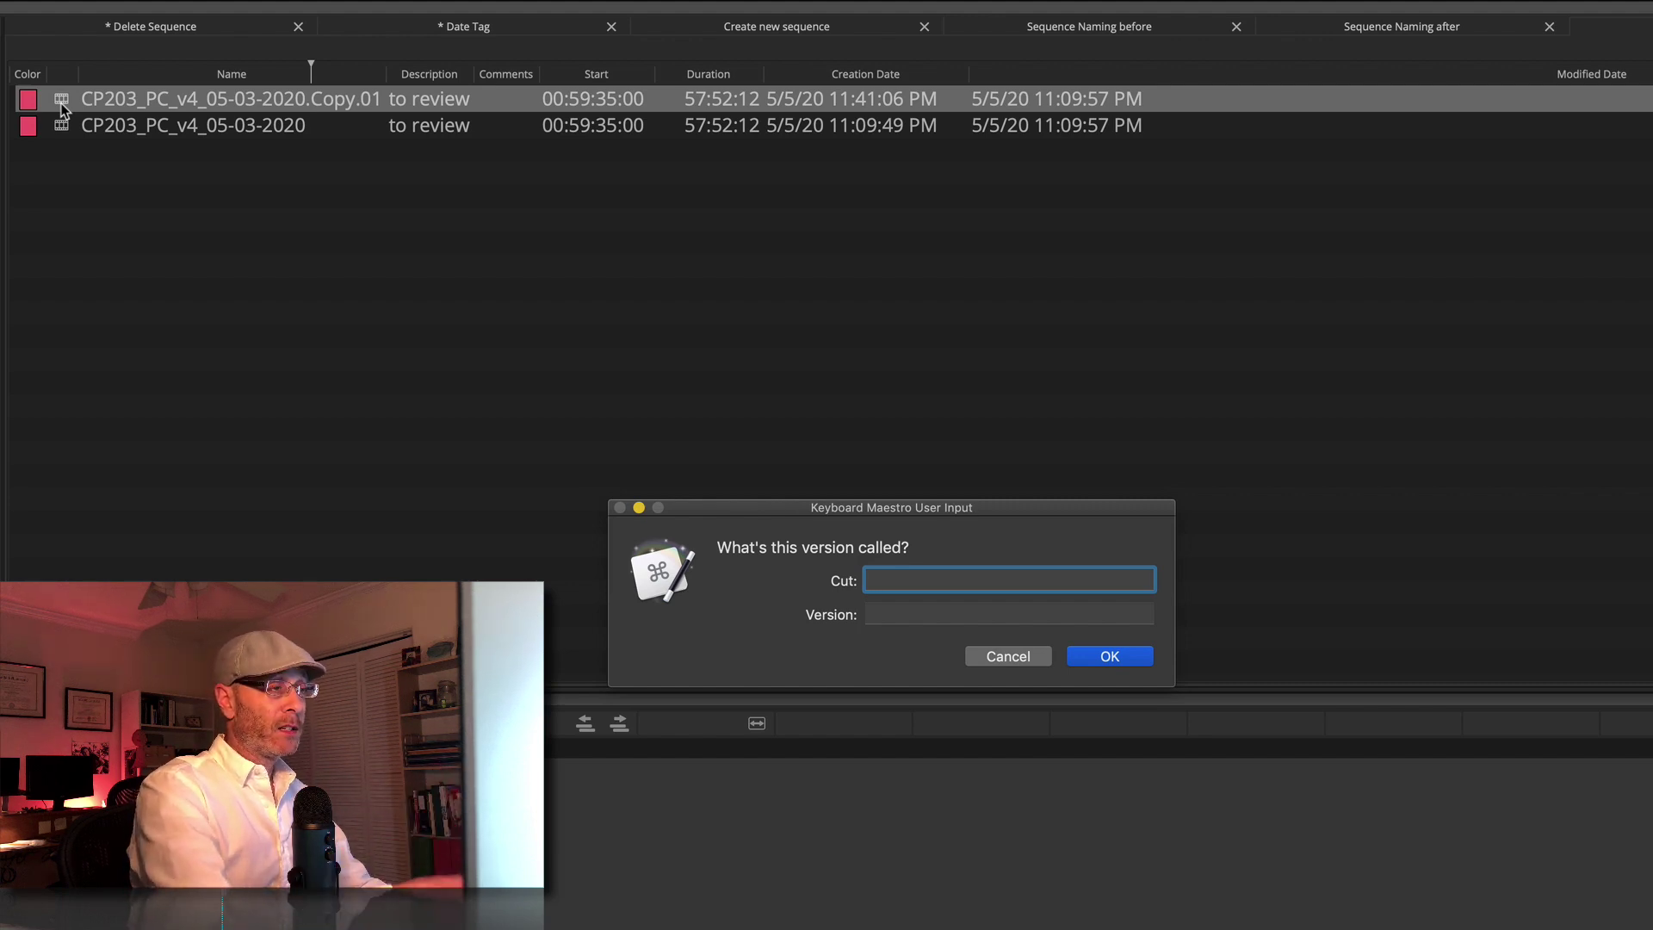
{"action": "type", "text": "NC"}
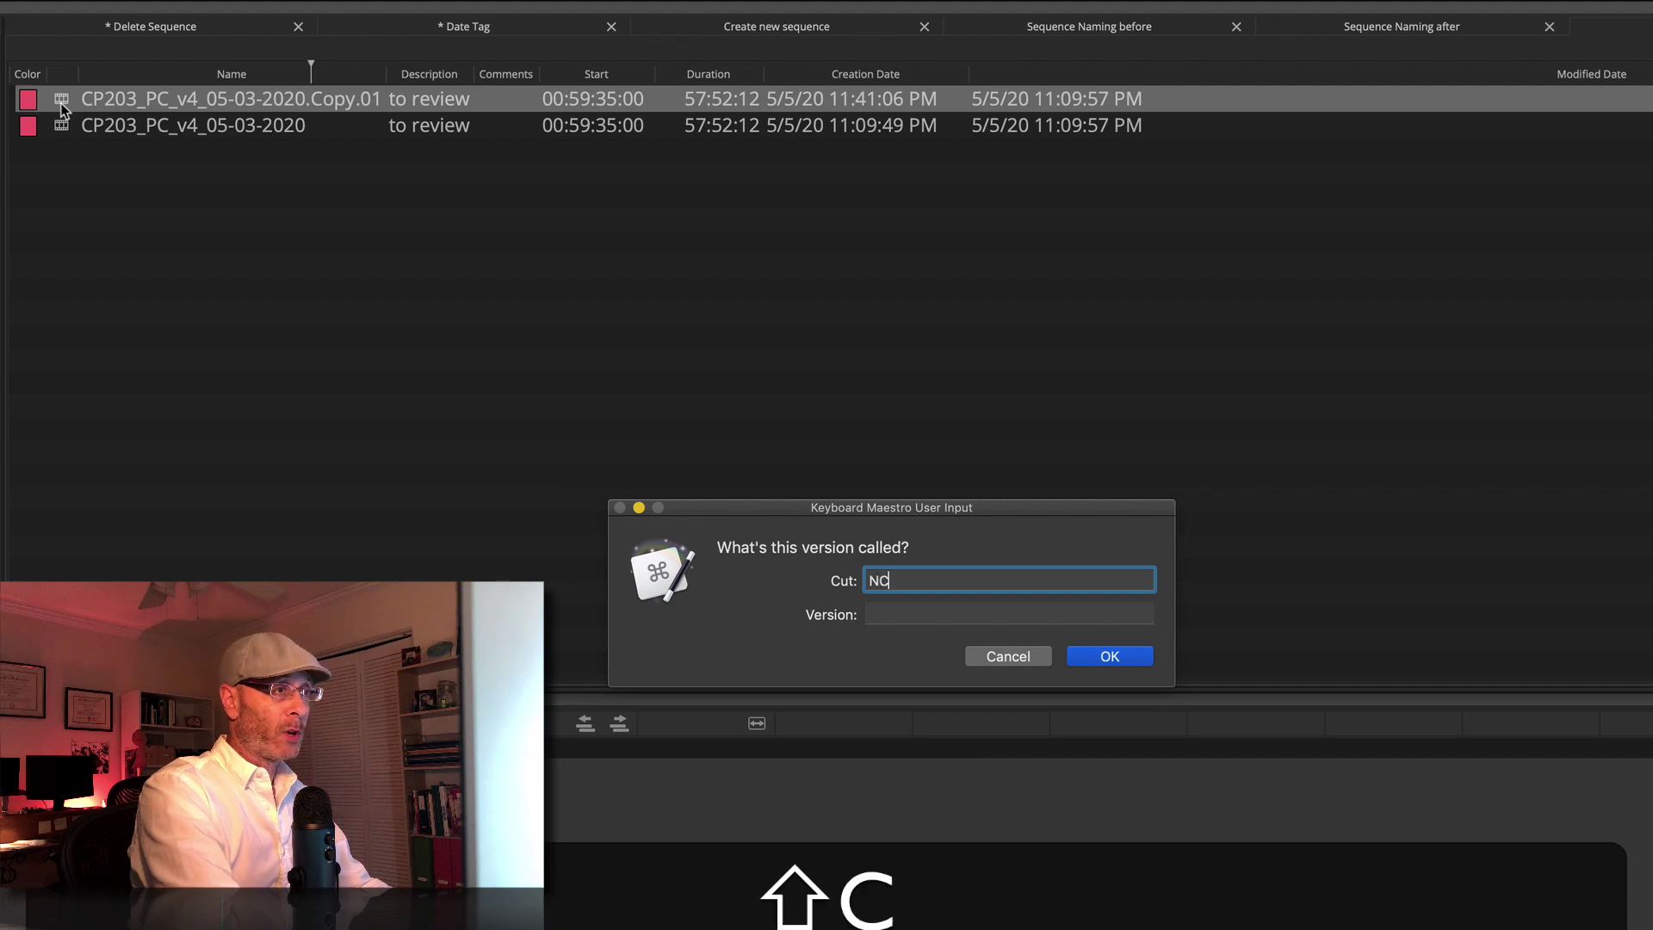
{"action": "key", "text": "Tab"}
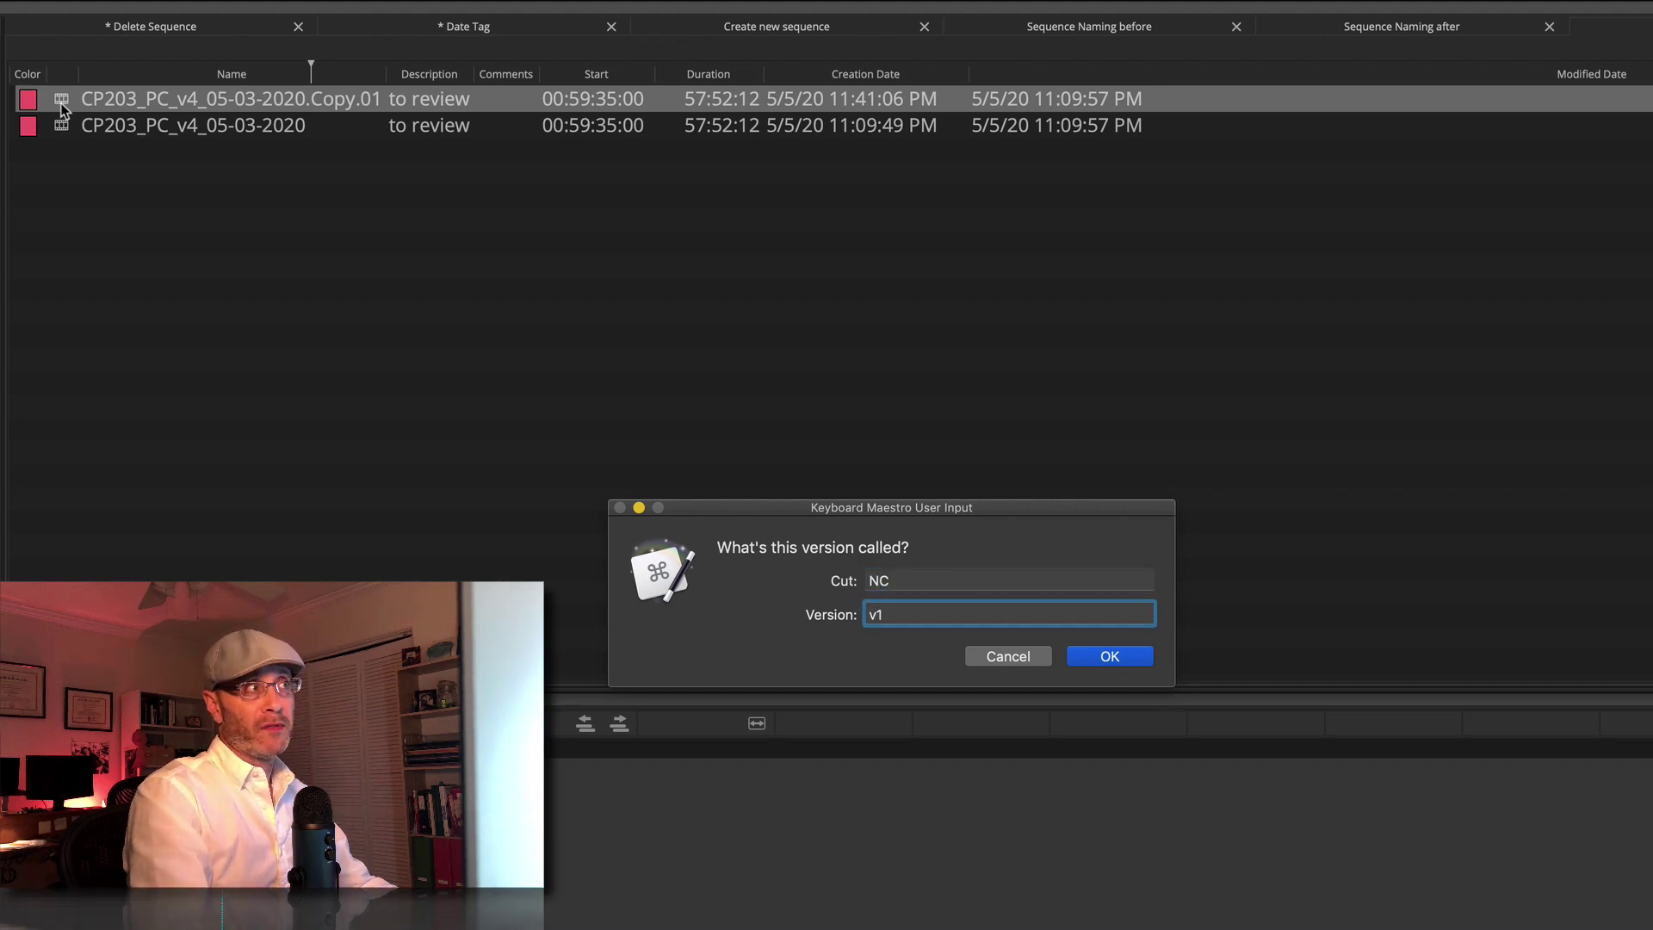
{"action": "key", "text": "Return"}
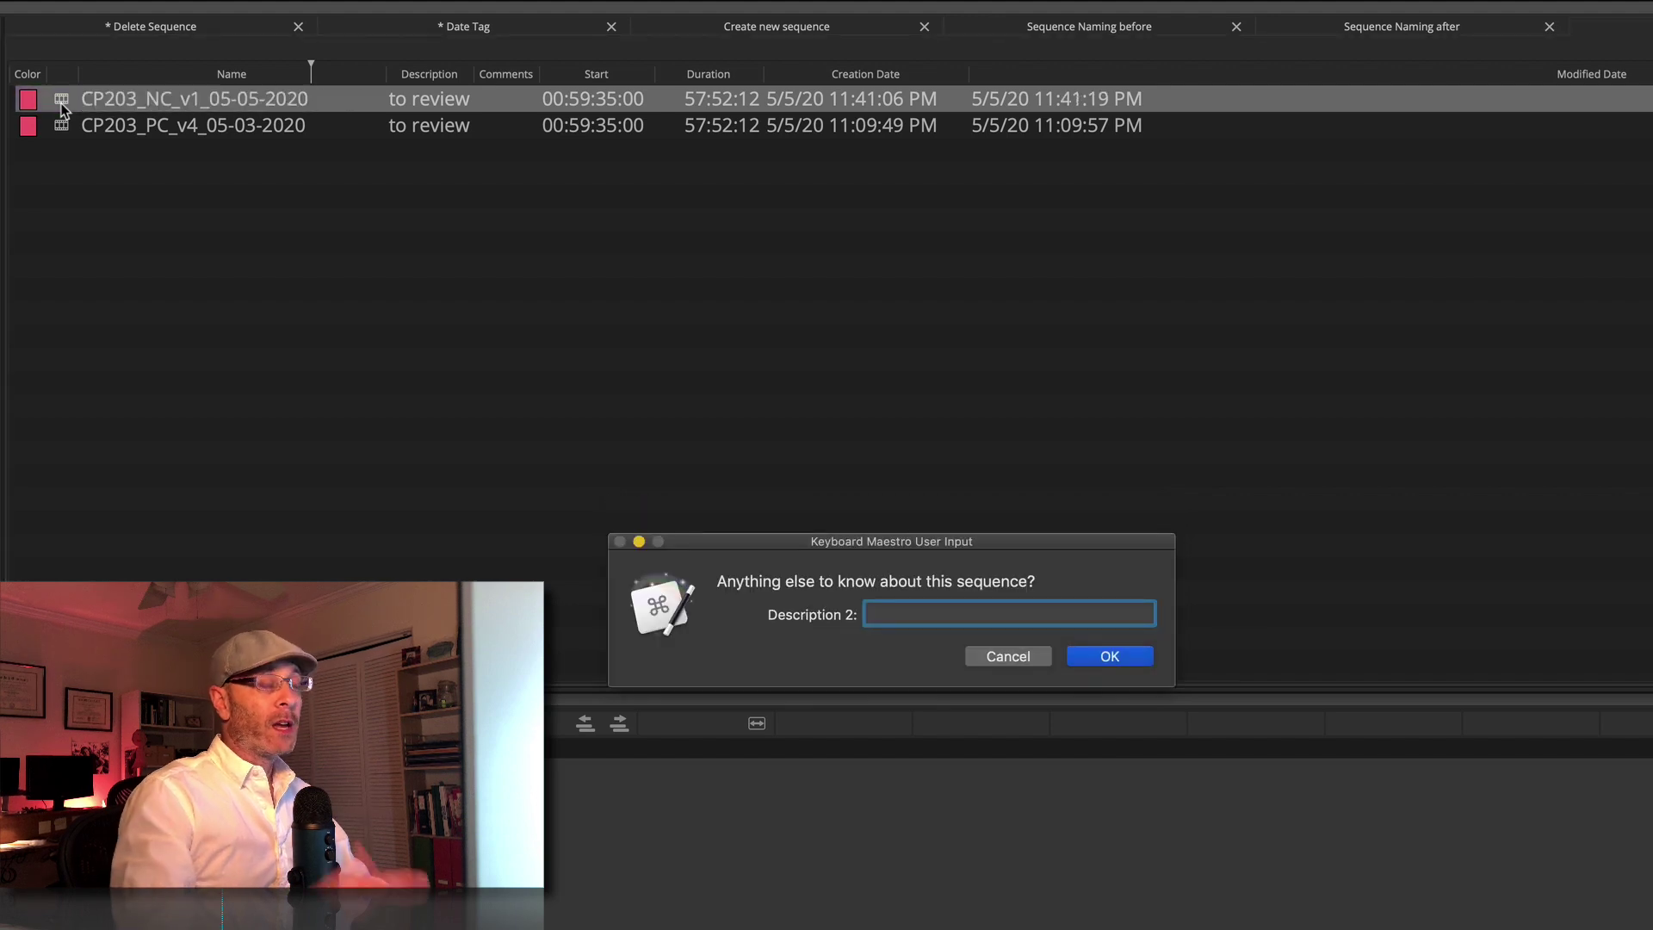
{"action": "type", "text": "first pass"}
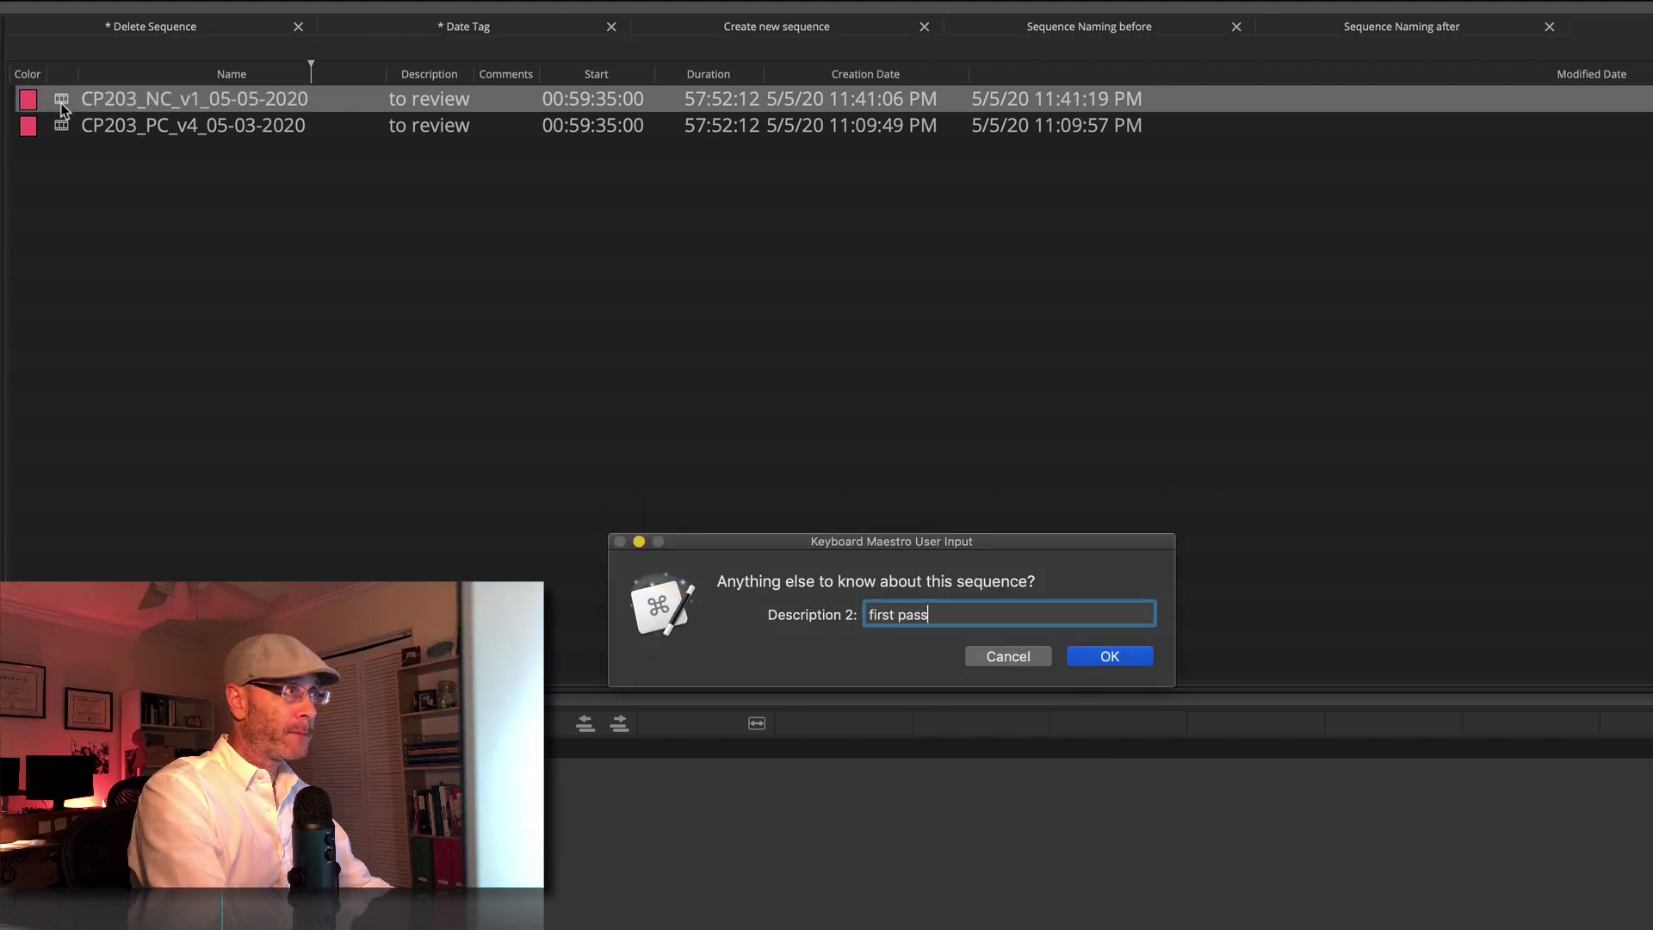
{"action": "key", "text": "Return"}
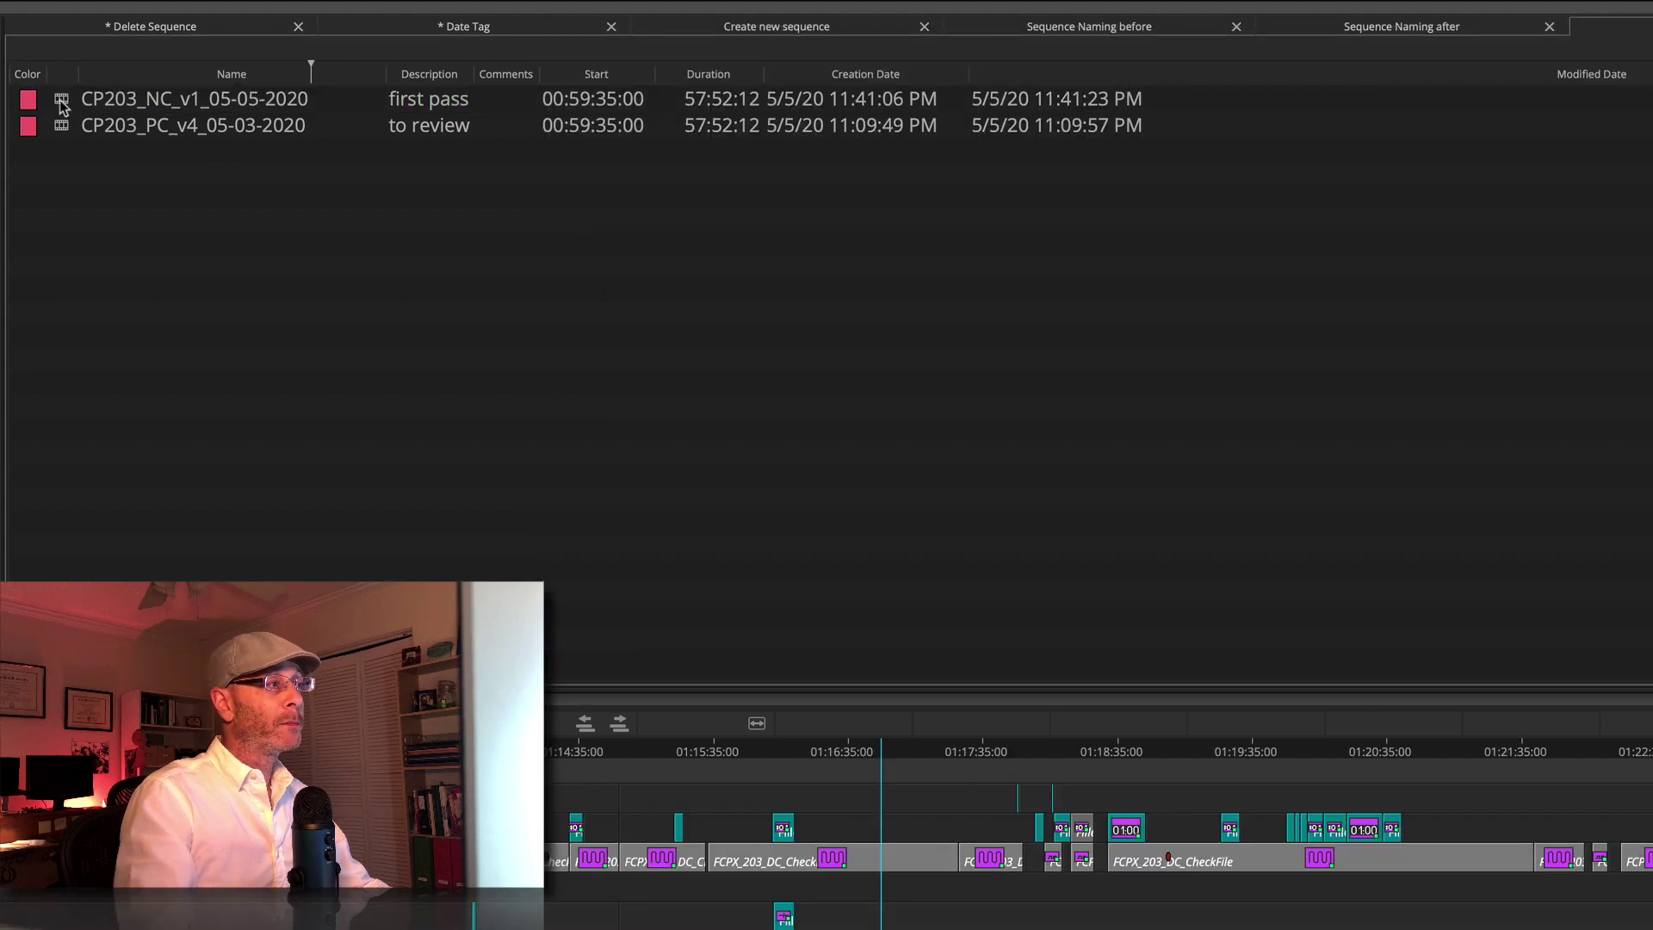
Scrub the playhead back and forth through the sequence timeline.
{"action": "left_click", "coordinate": [875, 750]}
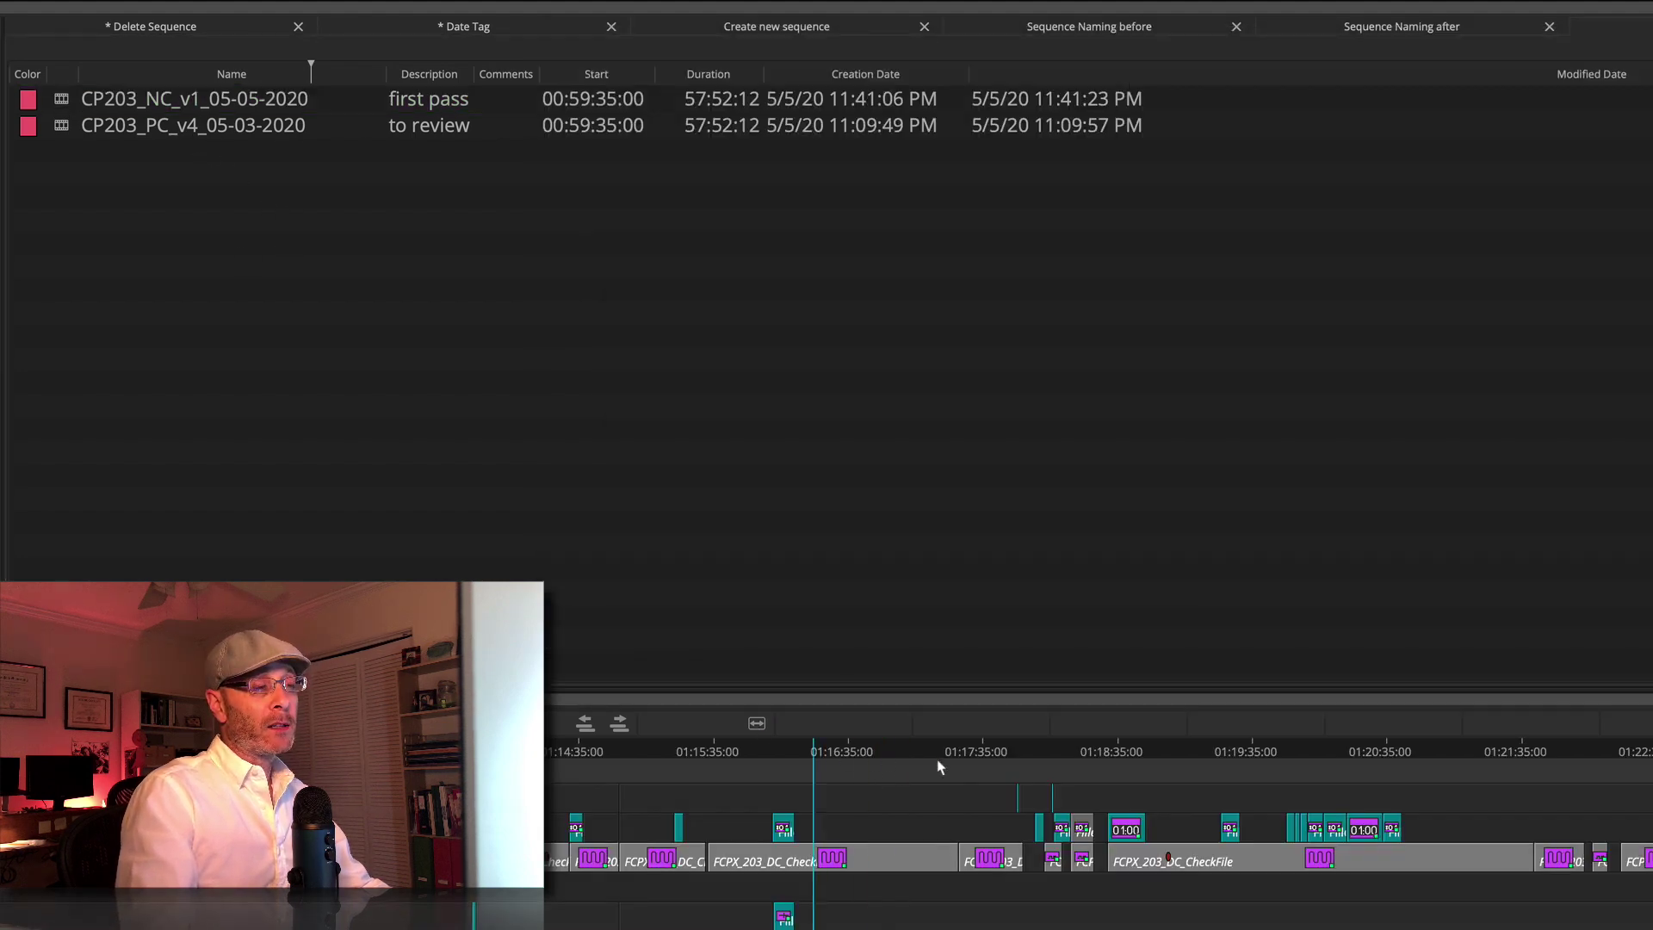
{"action": "left_click_drag", "start_coordinate": [919, 756], "coordinate": [755, 756]}
{"action": "left_click", "coordinate": [773, 753]}
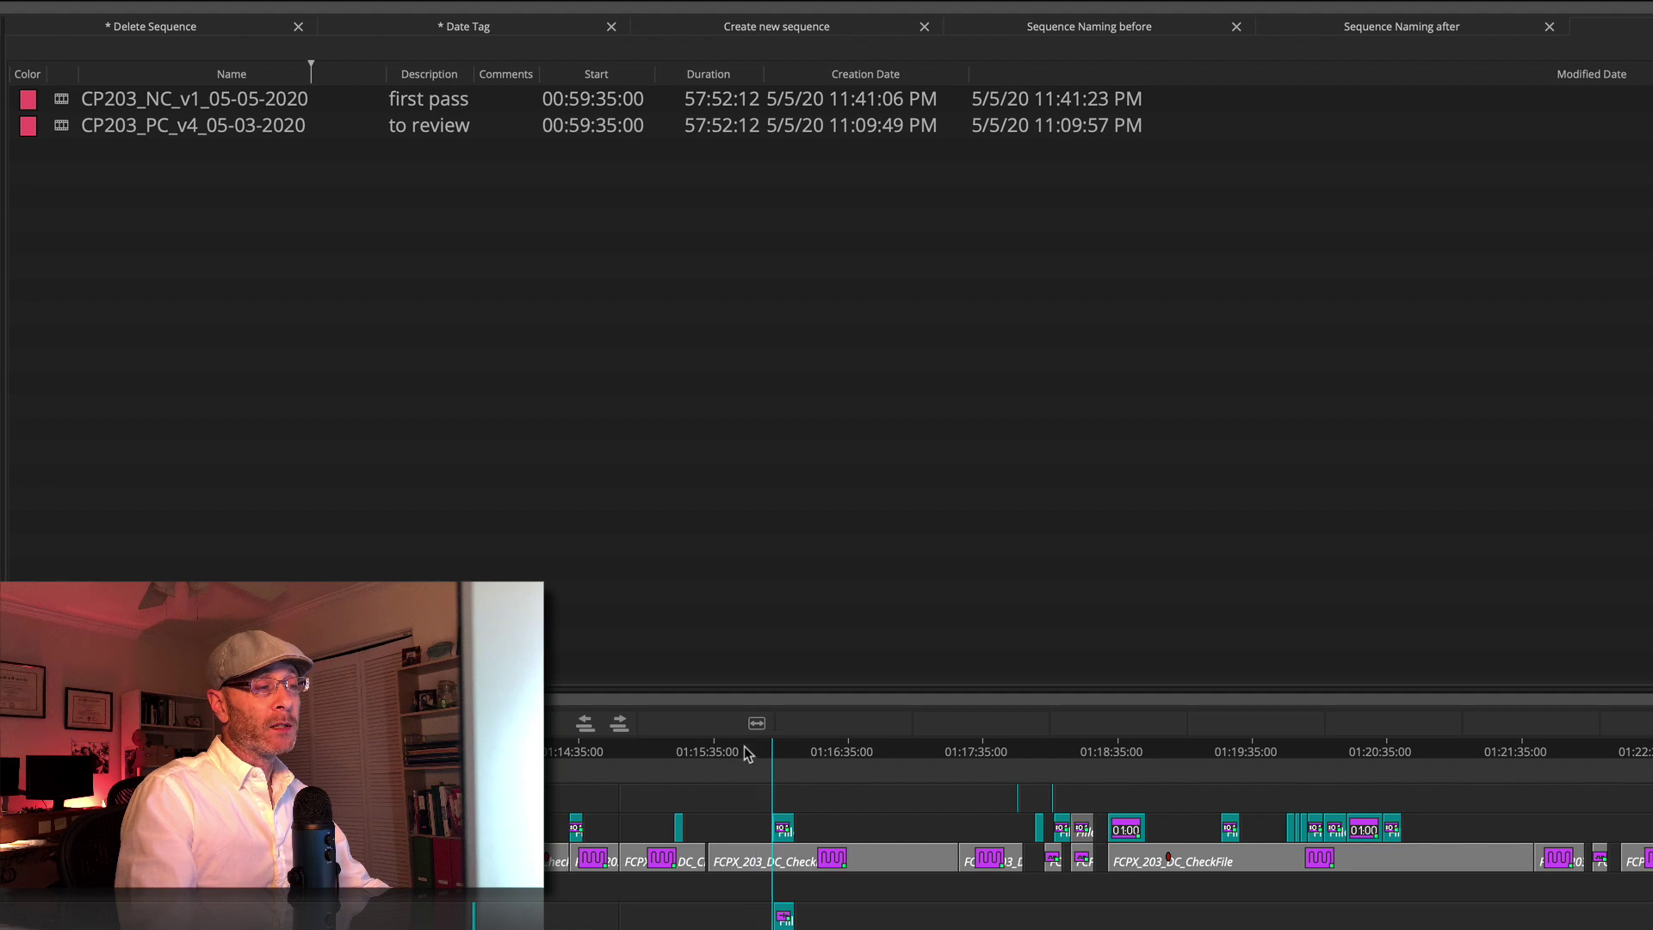
{"action": "left_click", "coordinate": [865, 754]}
Duplicate CP203_PC_v4_05-03-2020 with Cmd+D, creating CP203_PC_v4_05-03-2020.Copy.02.
{"action": "left_click", "coordinate": [395, 379]}
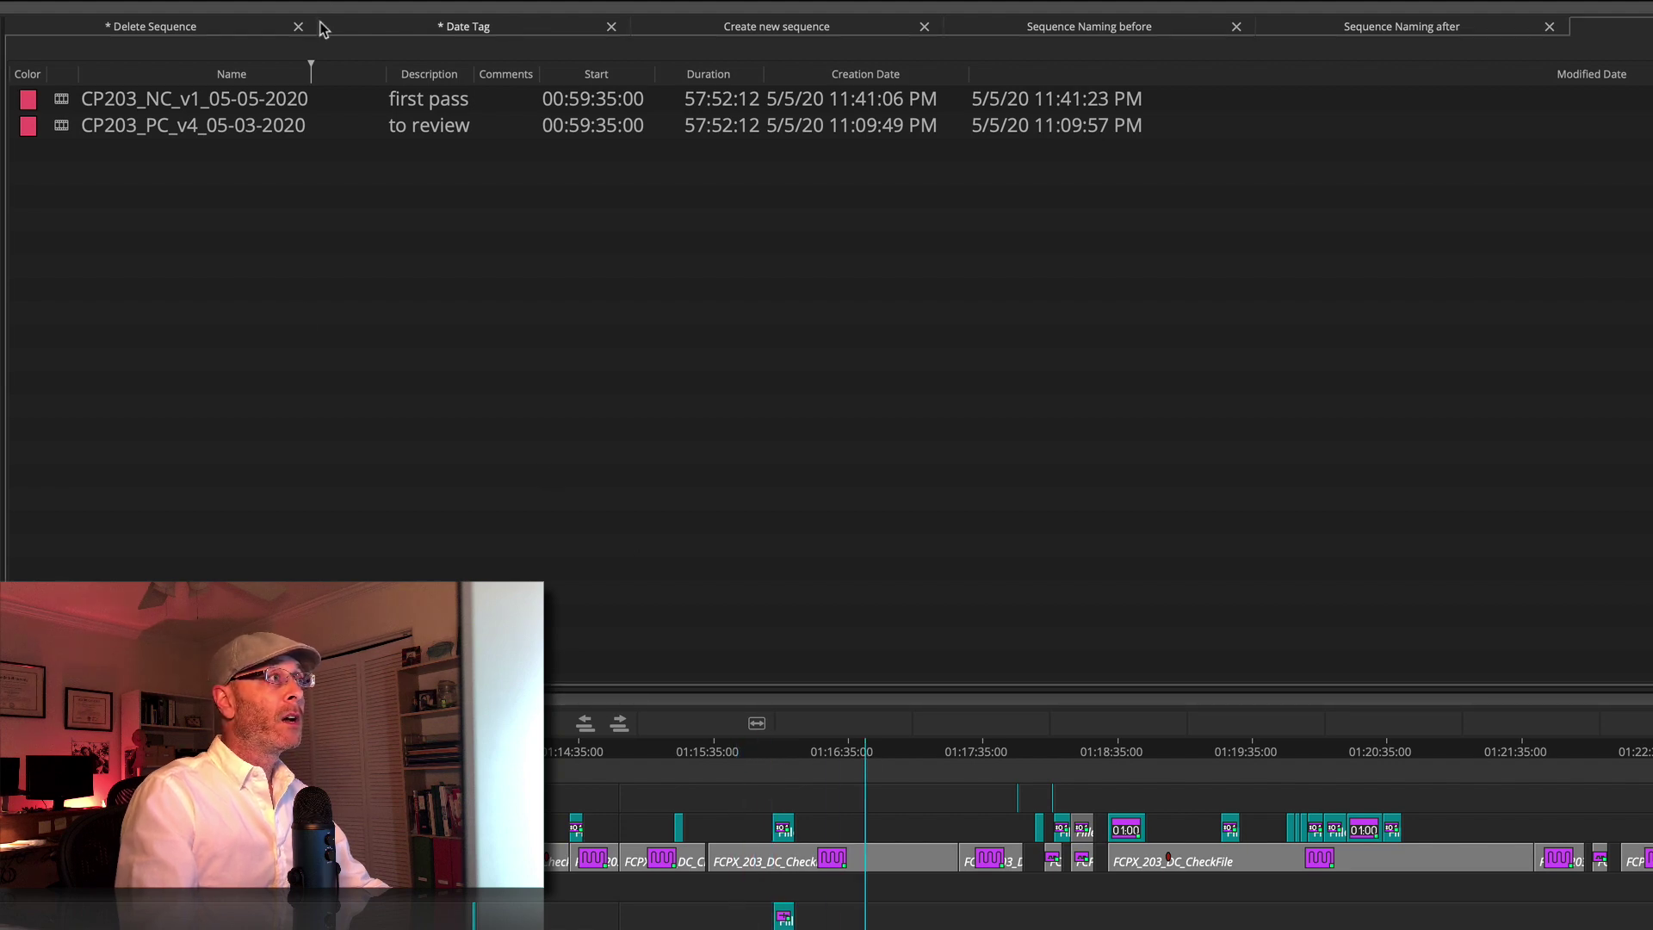
{"action": "left_click", "coordinate": [60, 106]}
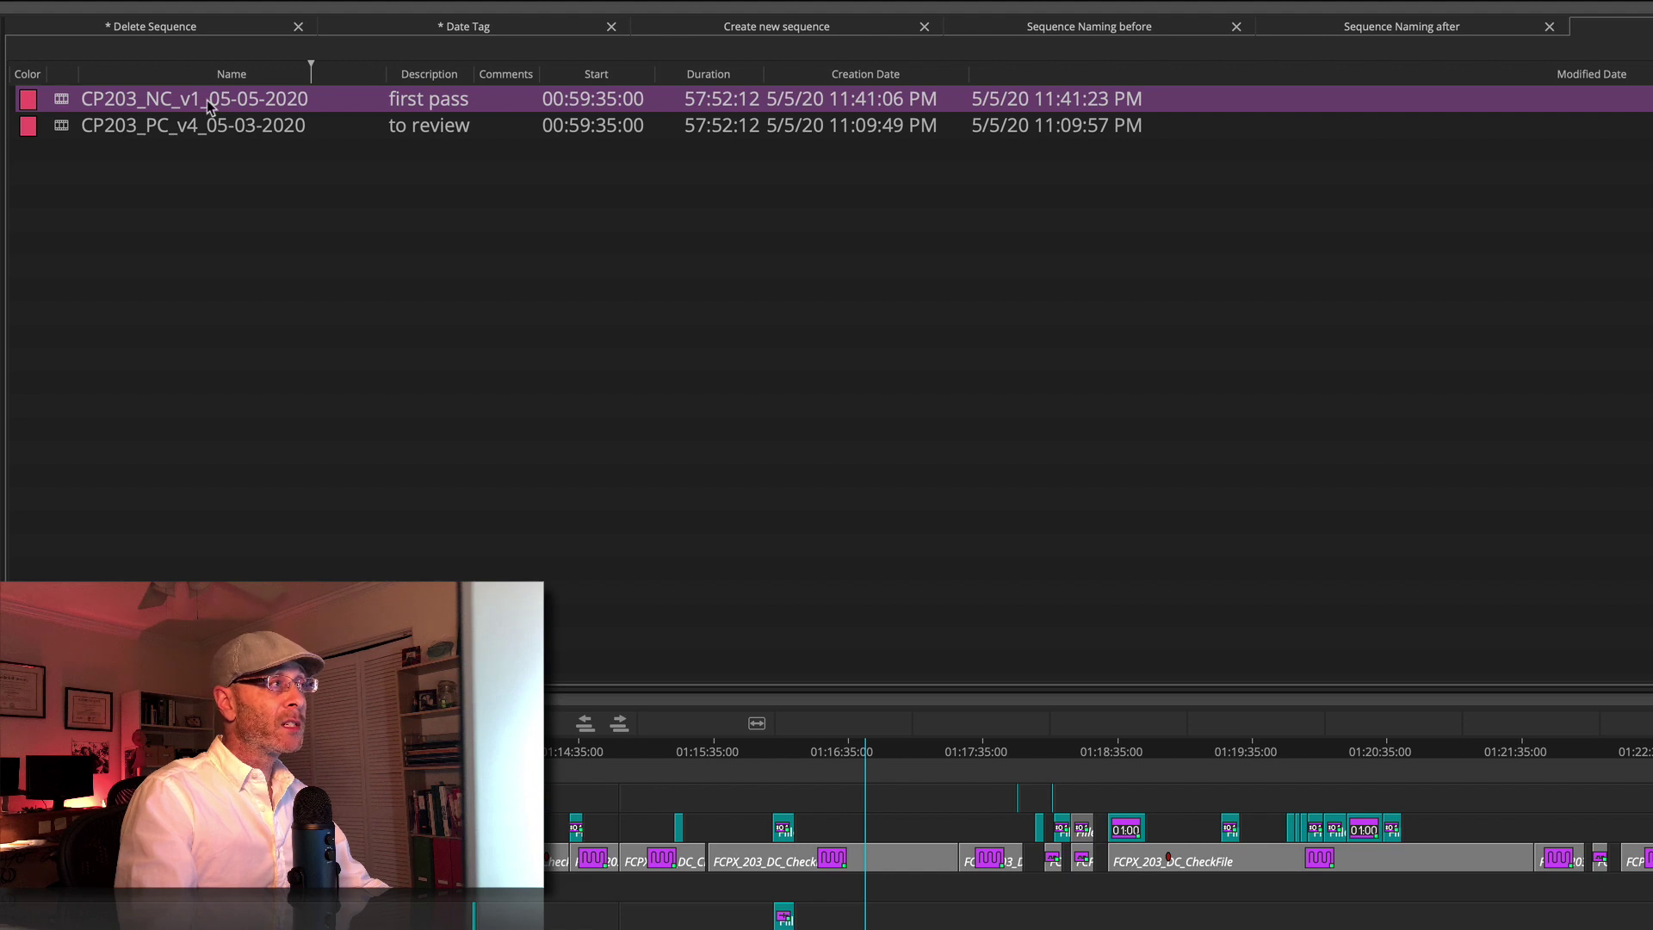
{"action": "left_click", "coordinate": [62, 130]}
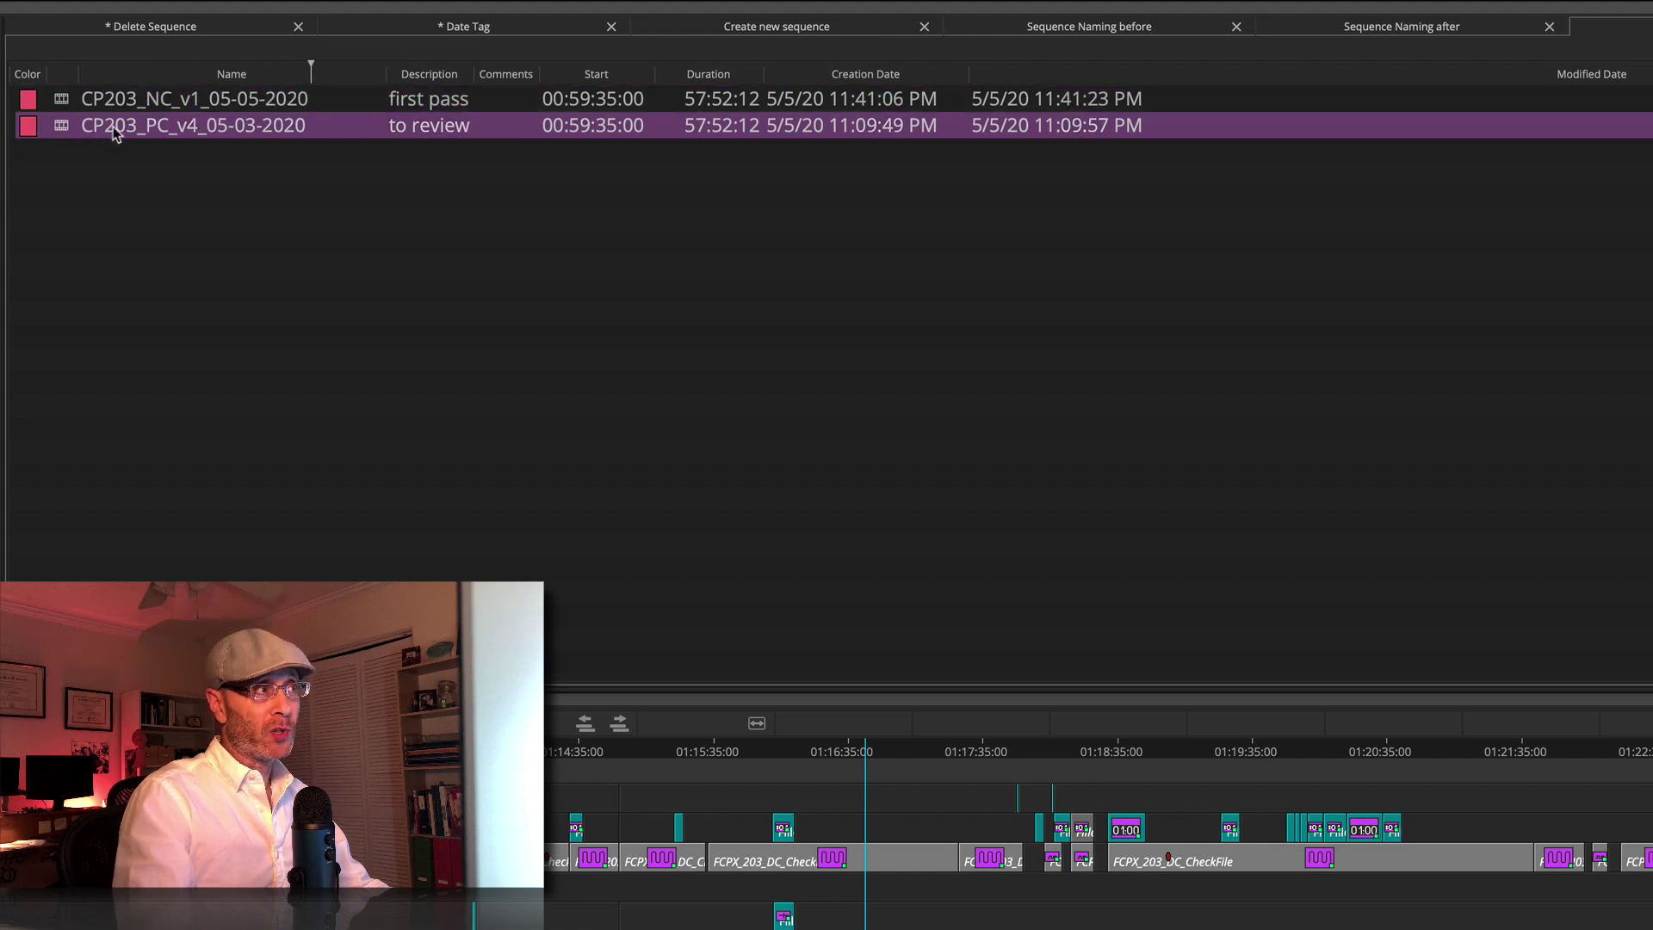
{"action": "left_click", "coordinate": [62, 104]}
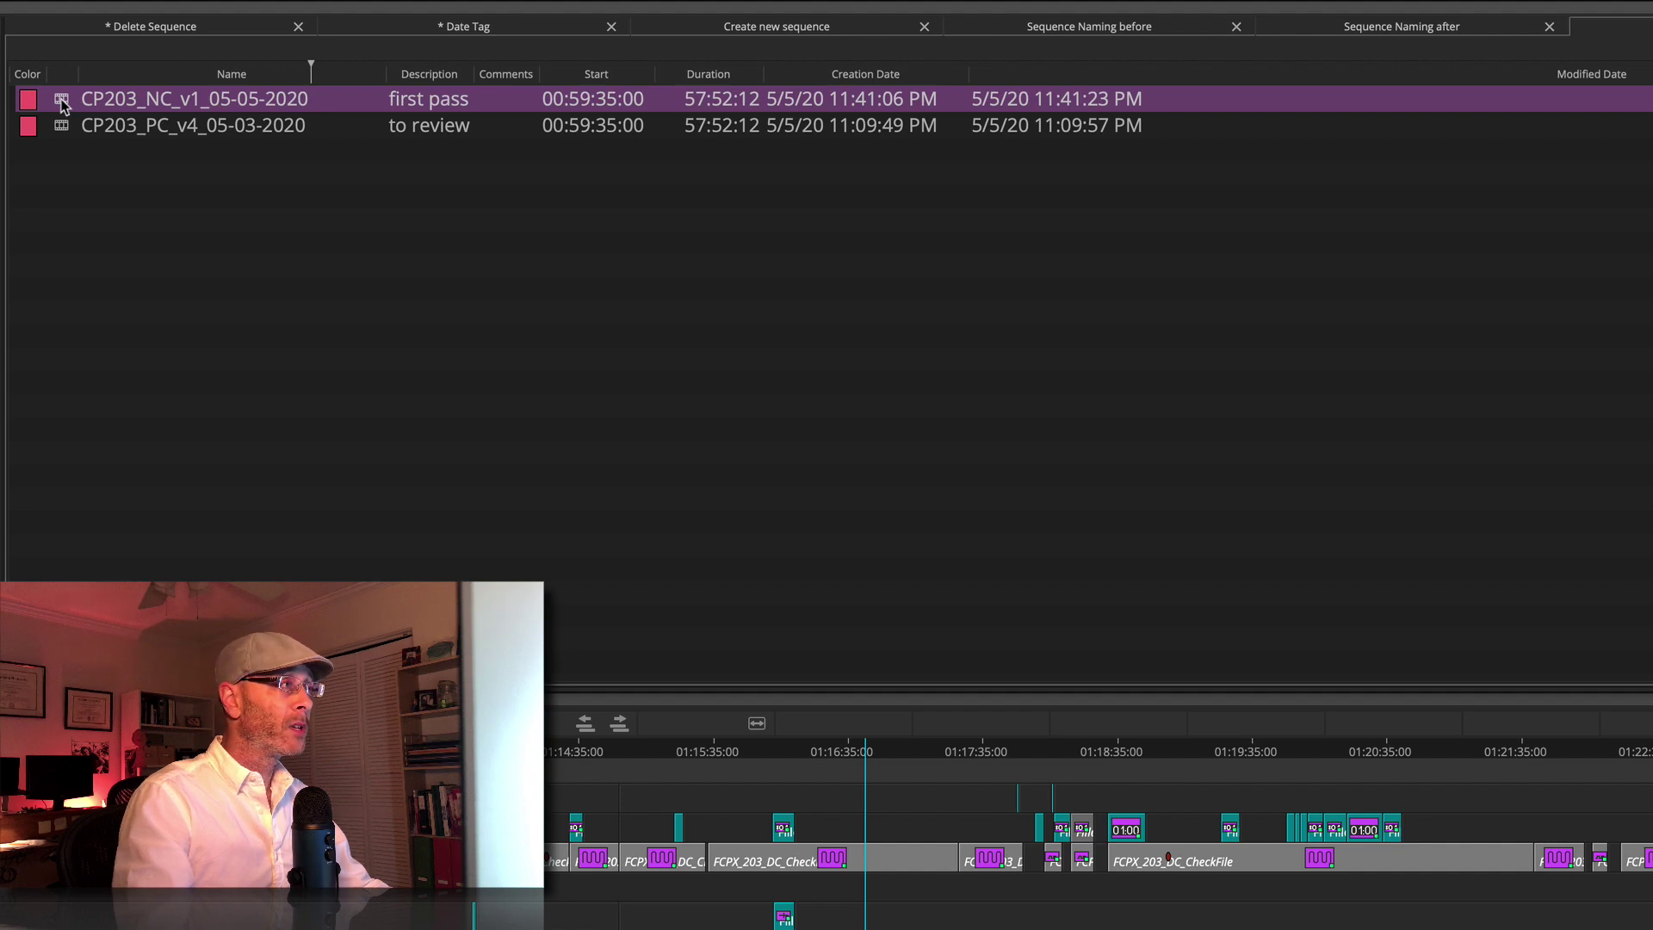
{"action": "left_click", "coordinate": [172, 101]}
{"action": "left_click", "coordinate": [62, 104]}
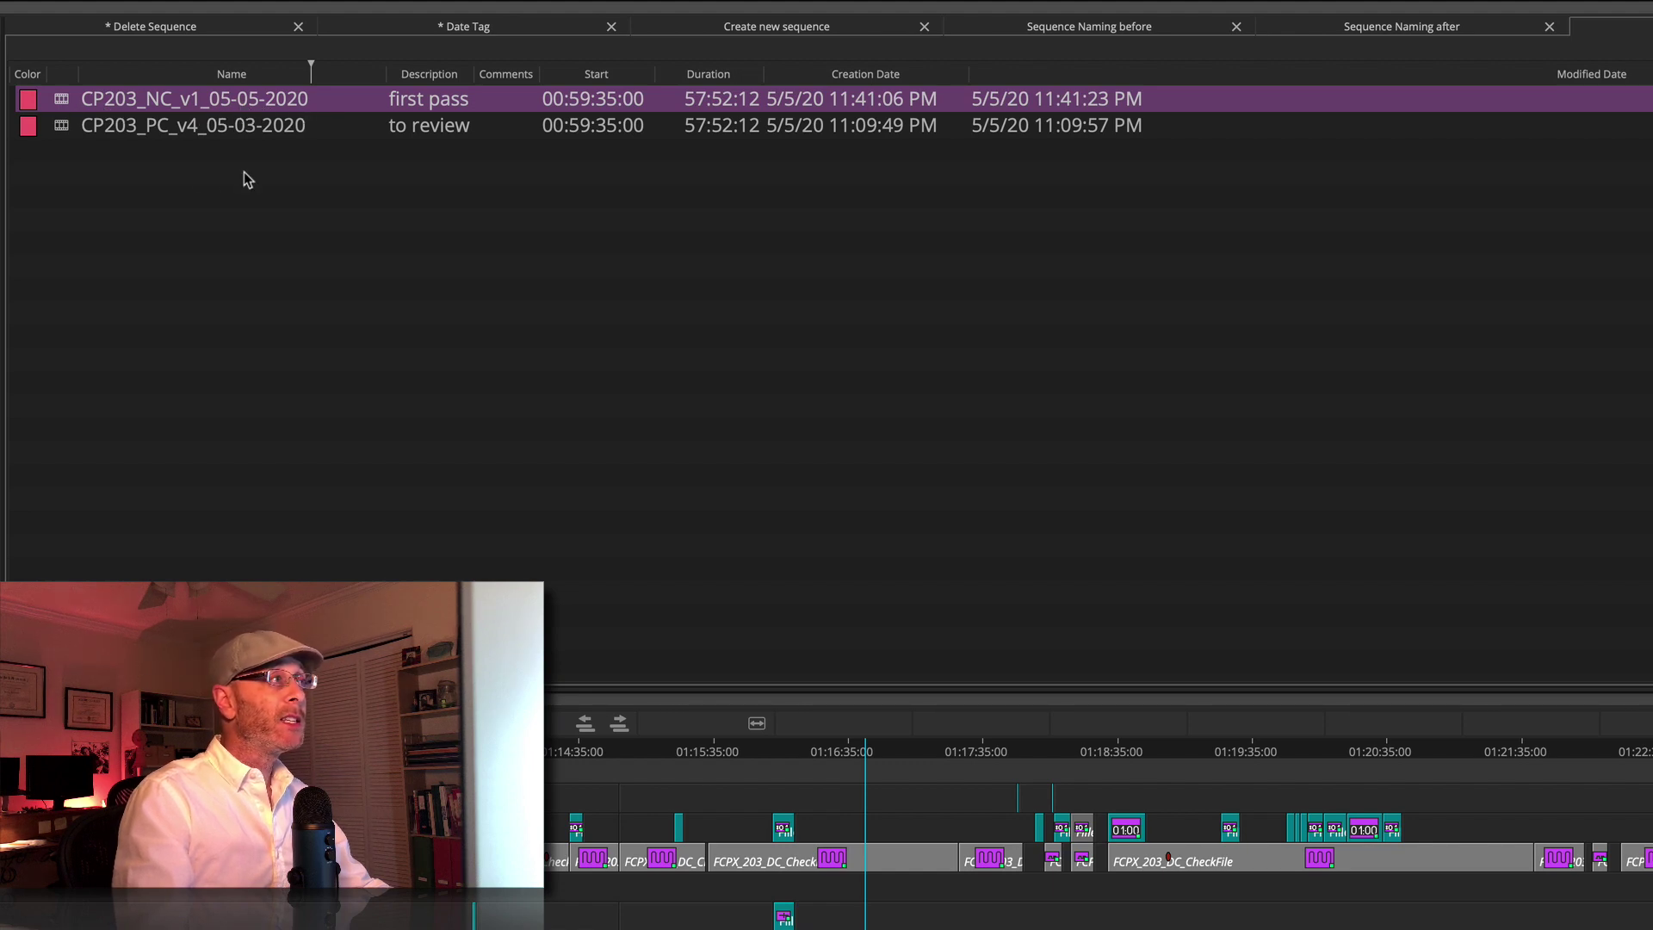
{"action": "left_click", "coordinate": [62, 128]}
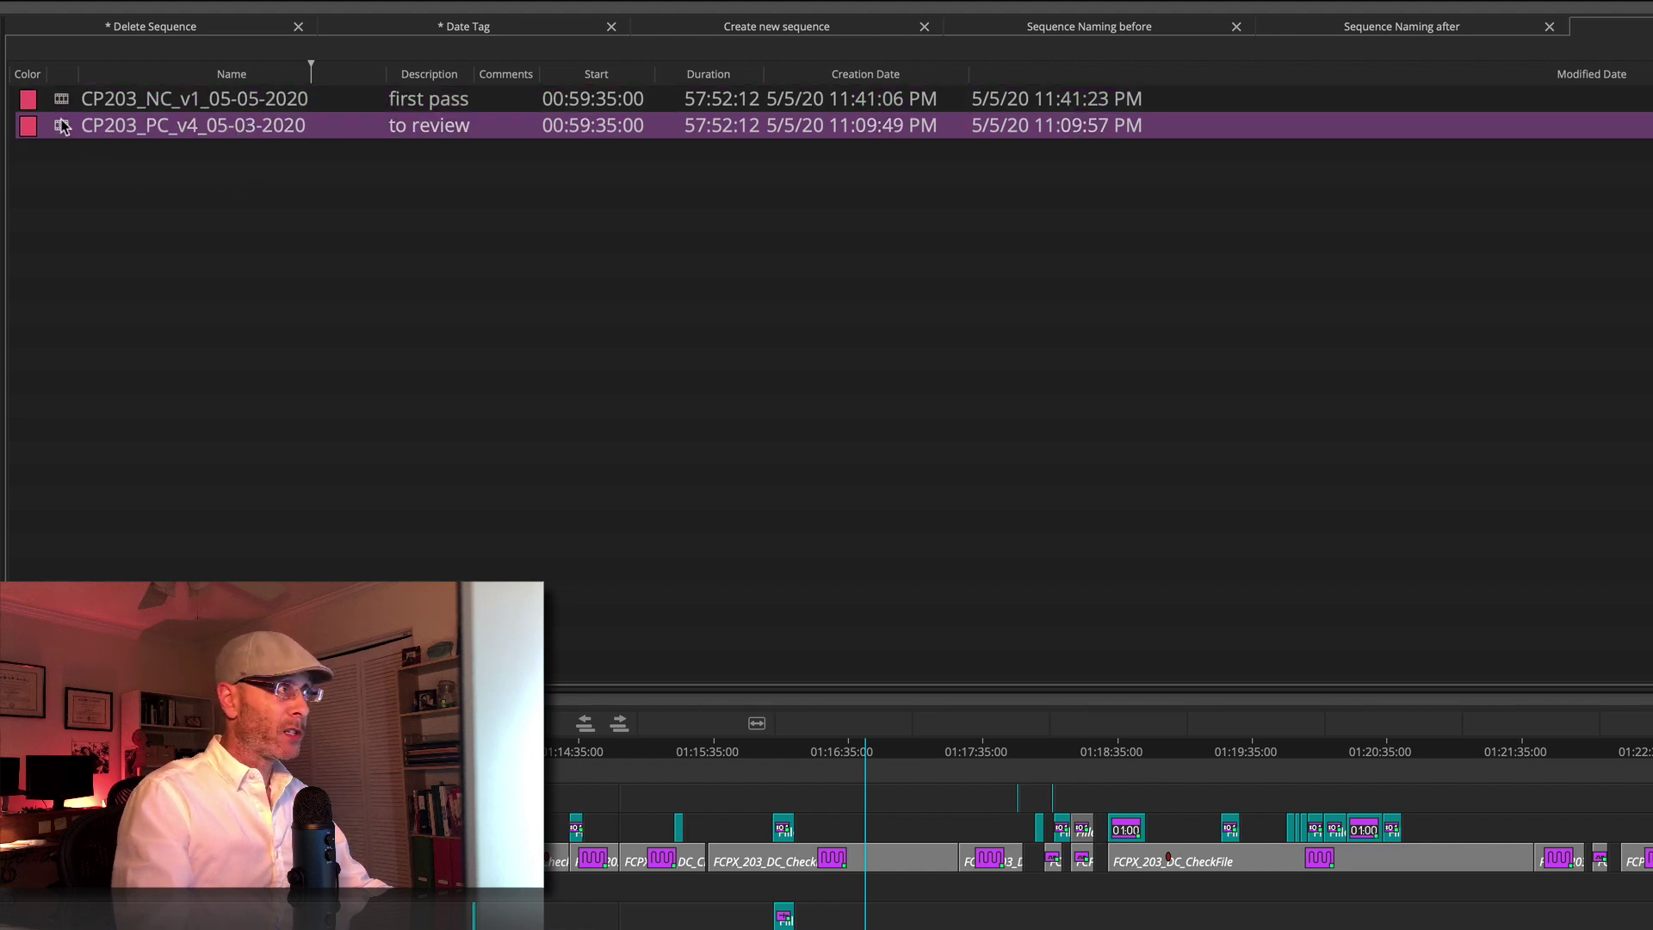
{"action": "key", "text": "super+d"}
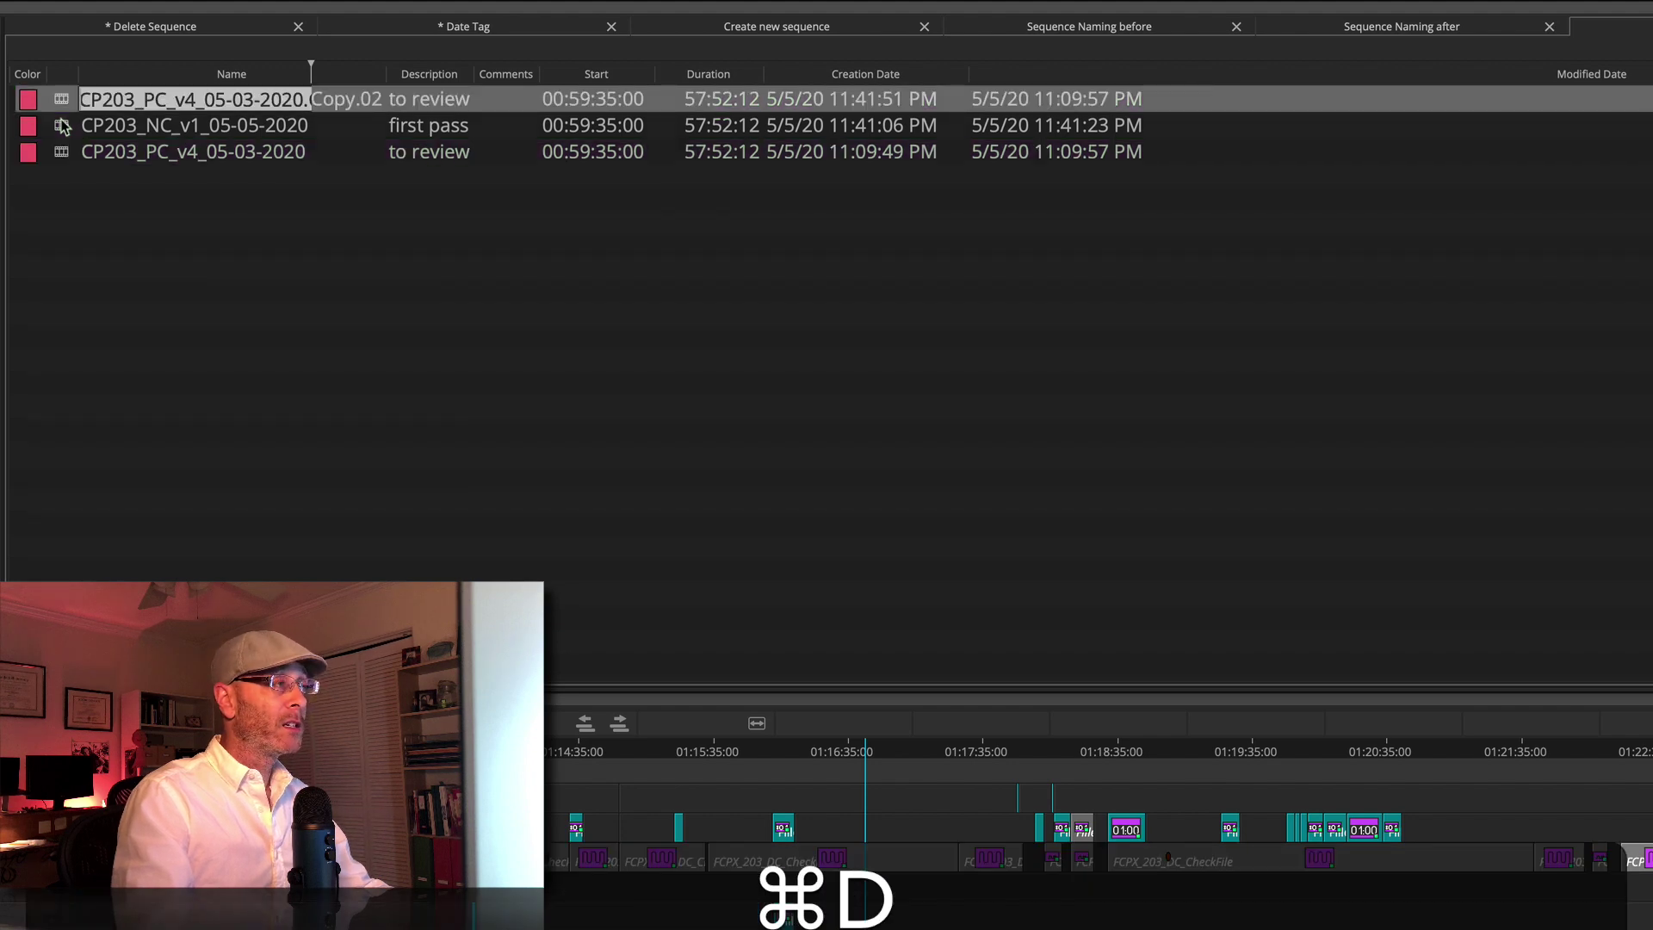
Rename the Copy.02 sequence, changing PC to NC and the version to v4.
{"action": "left_click", "coordinate": [62, 101]}
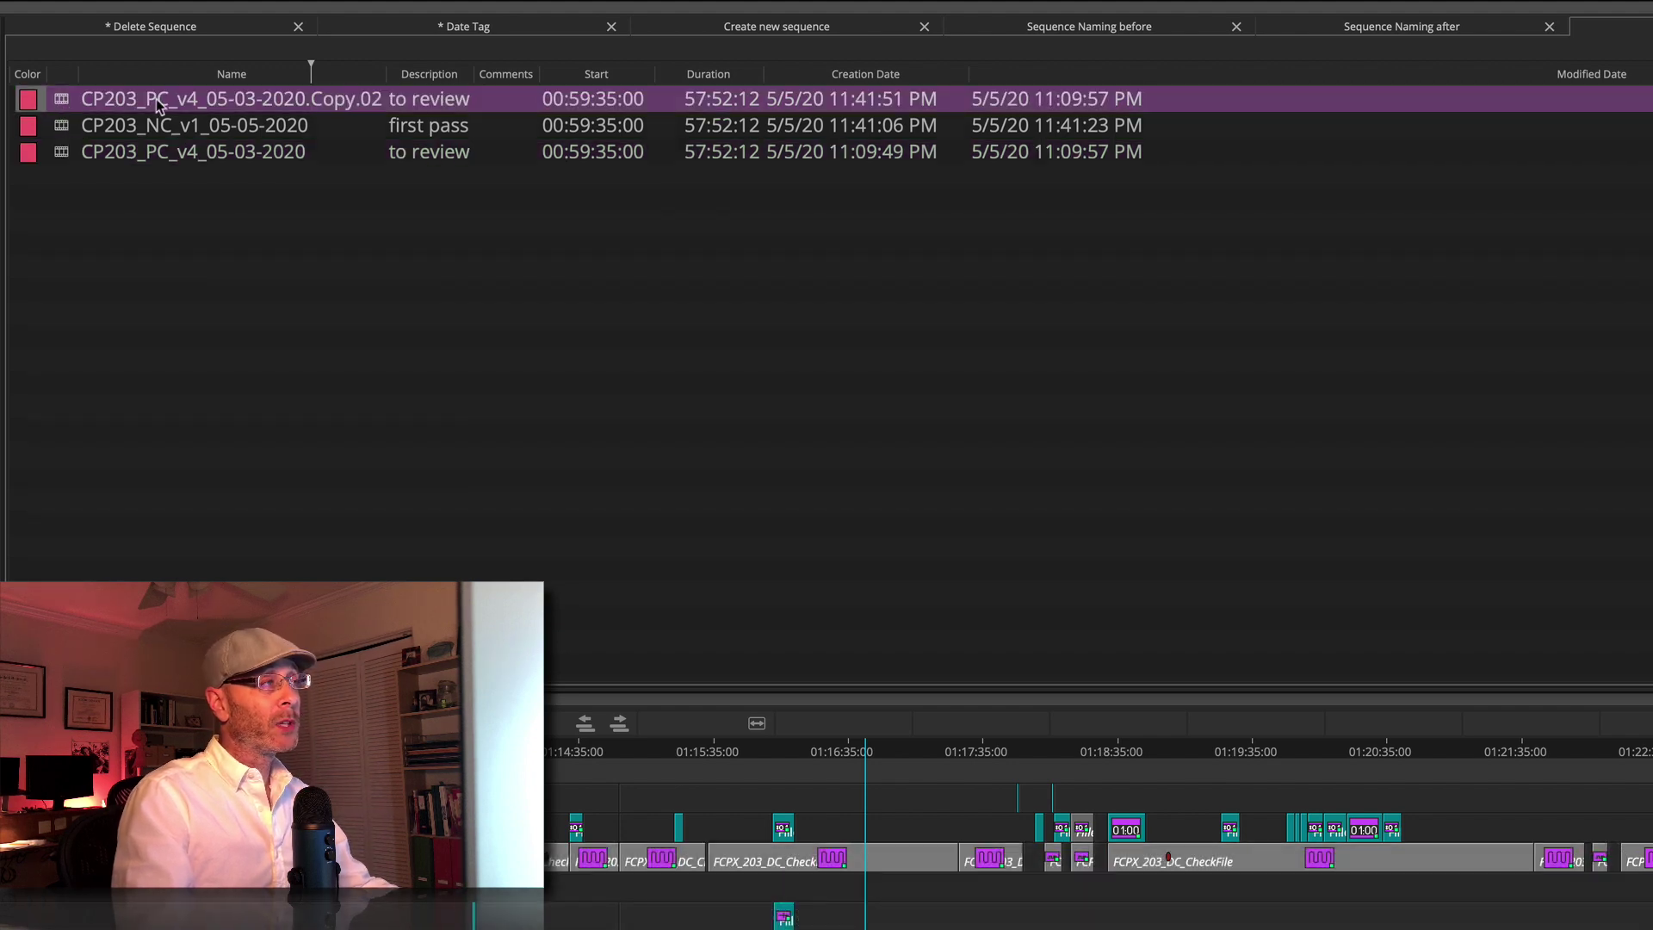
{"action": "left_click", "coordinate": [188, 101]}
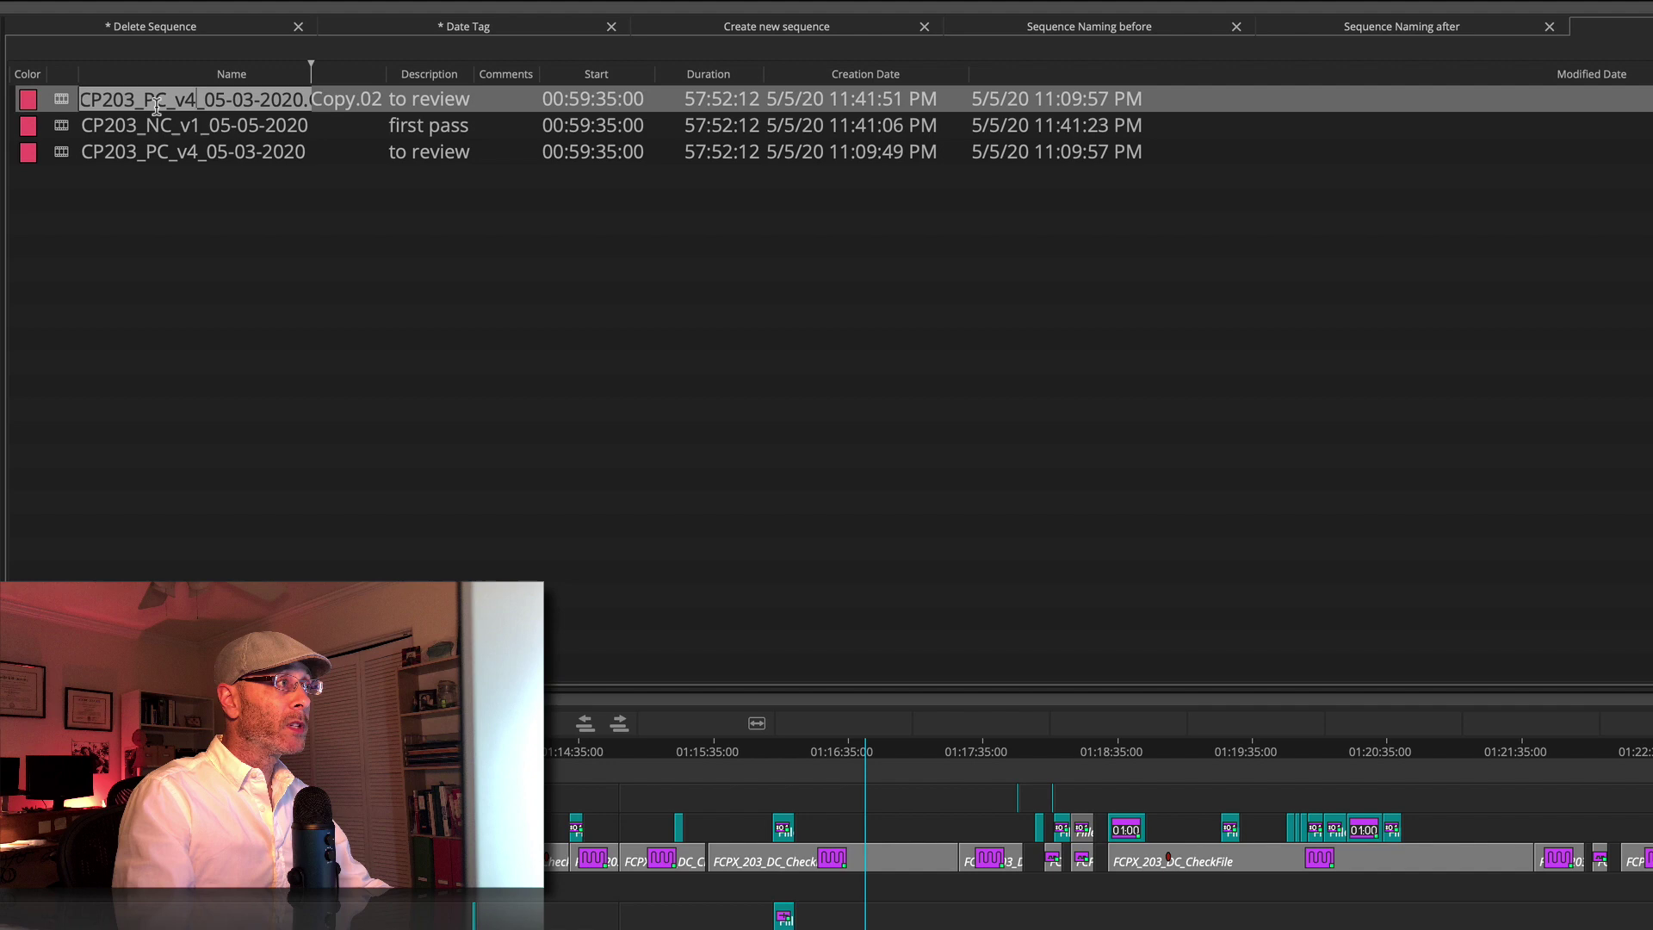
{"action": "key", "text": "BackSpace"}
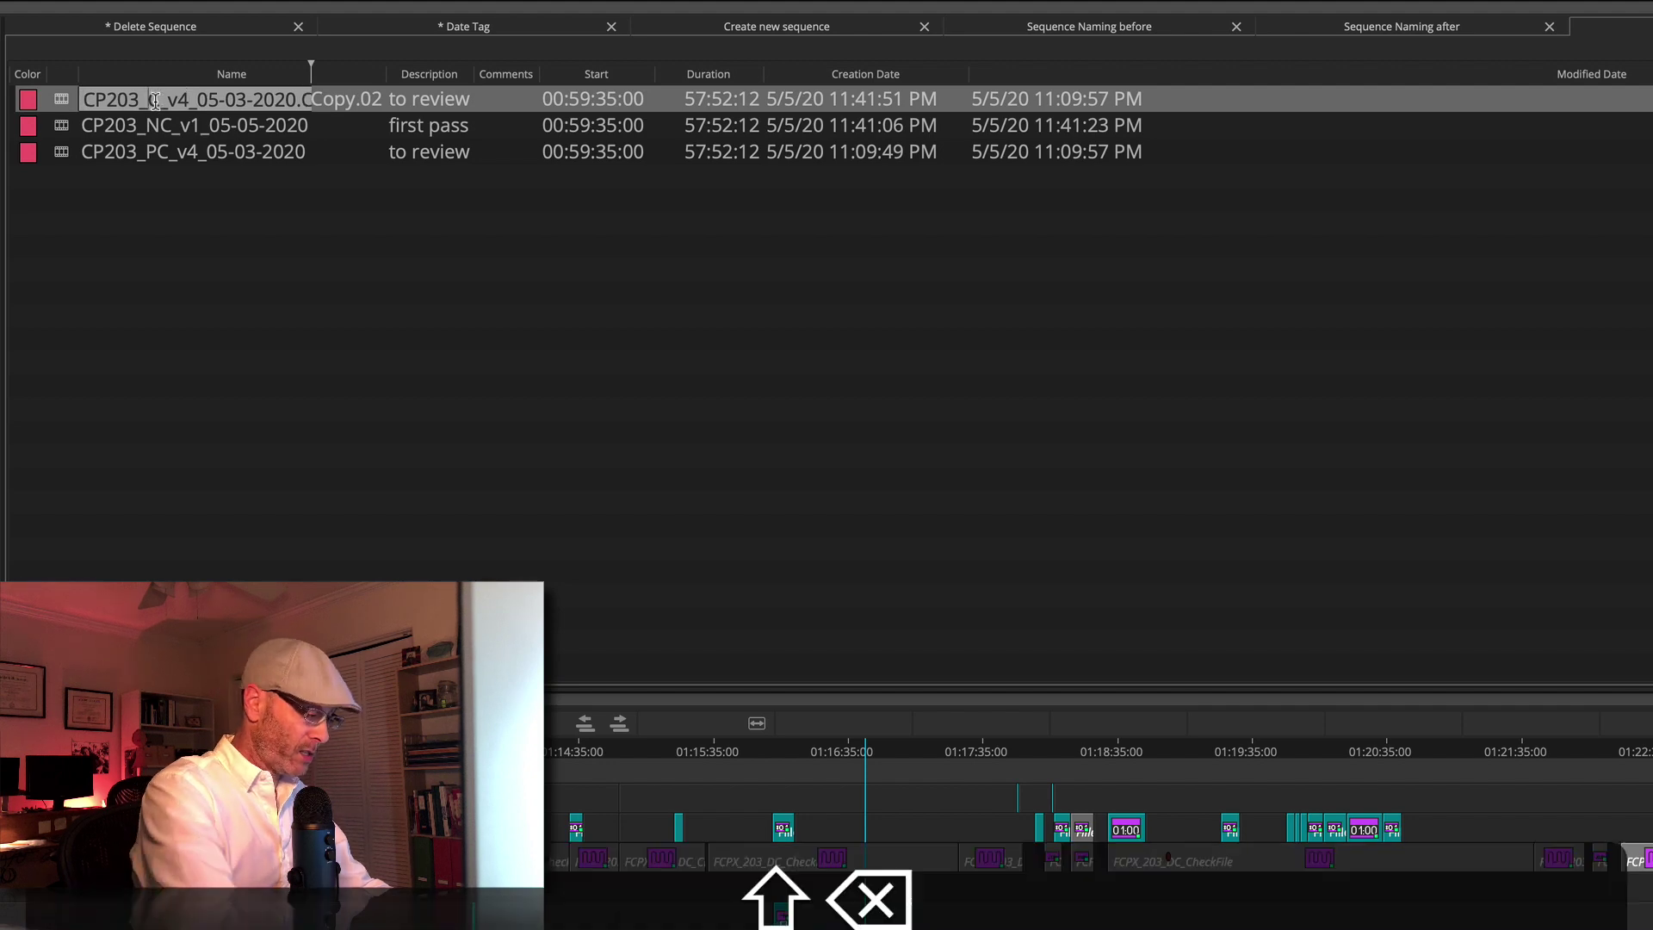
{"action": "type", "text": "NC"}
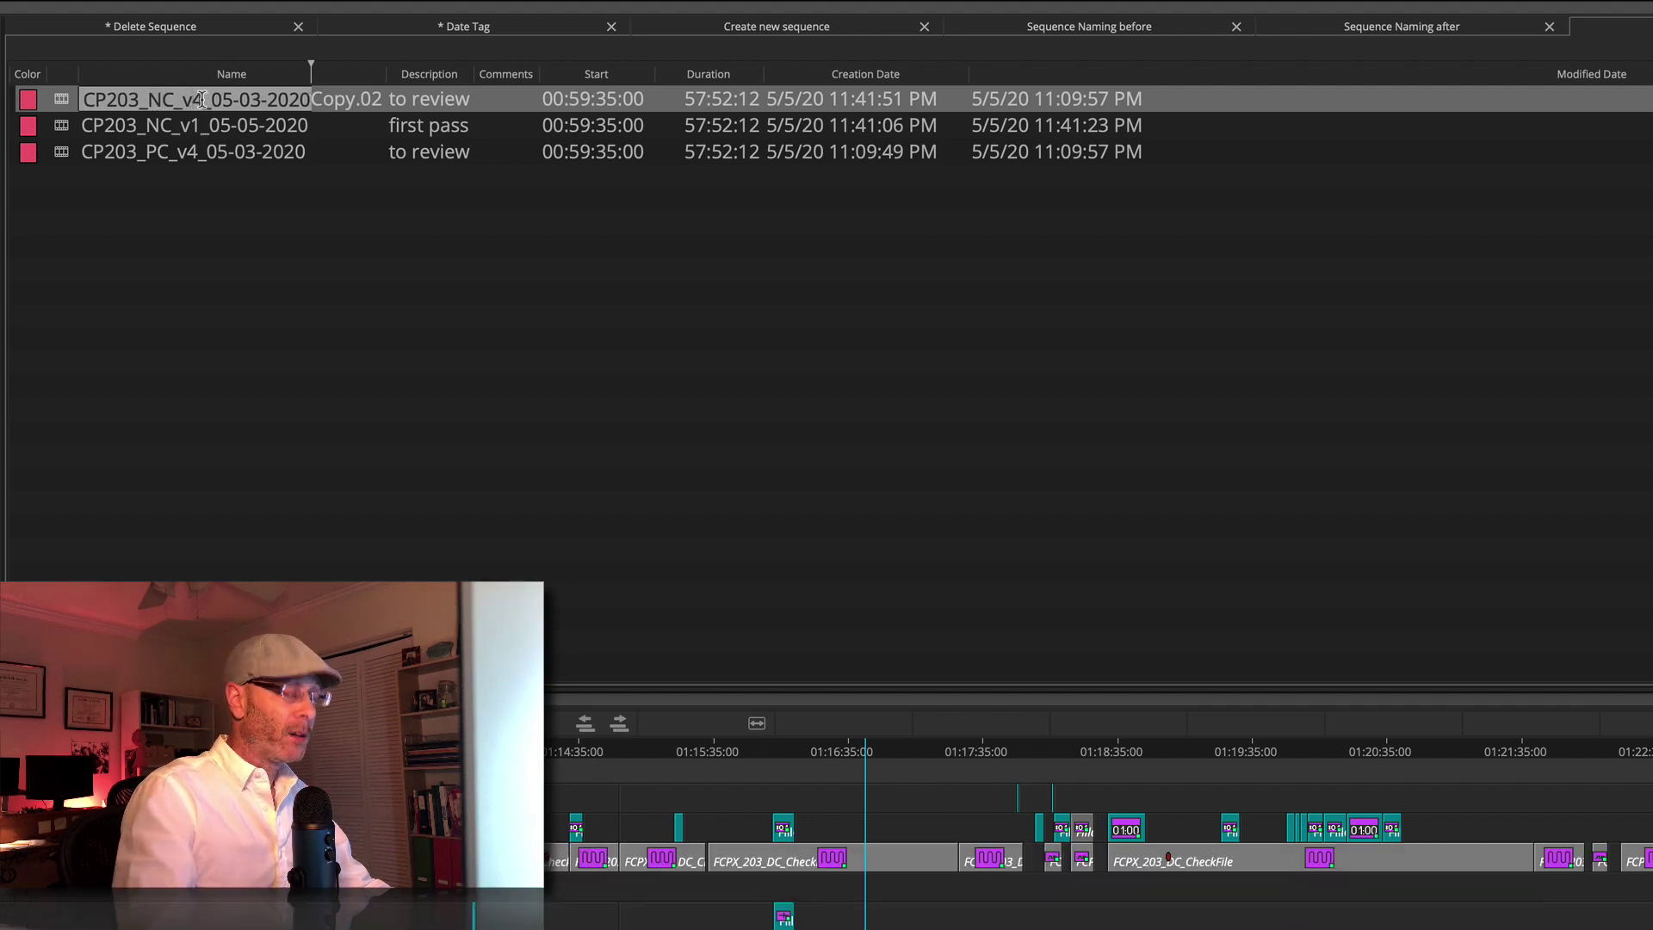
{"action": "key", "text": "BackSpace"}
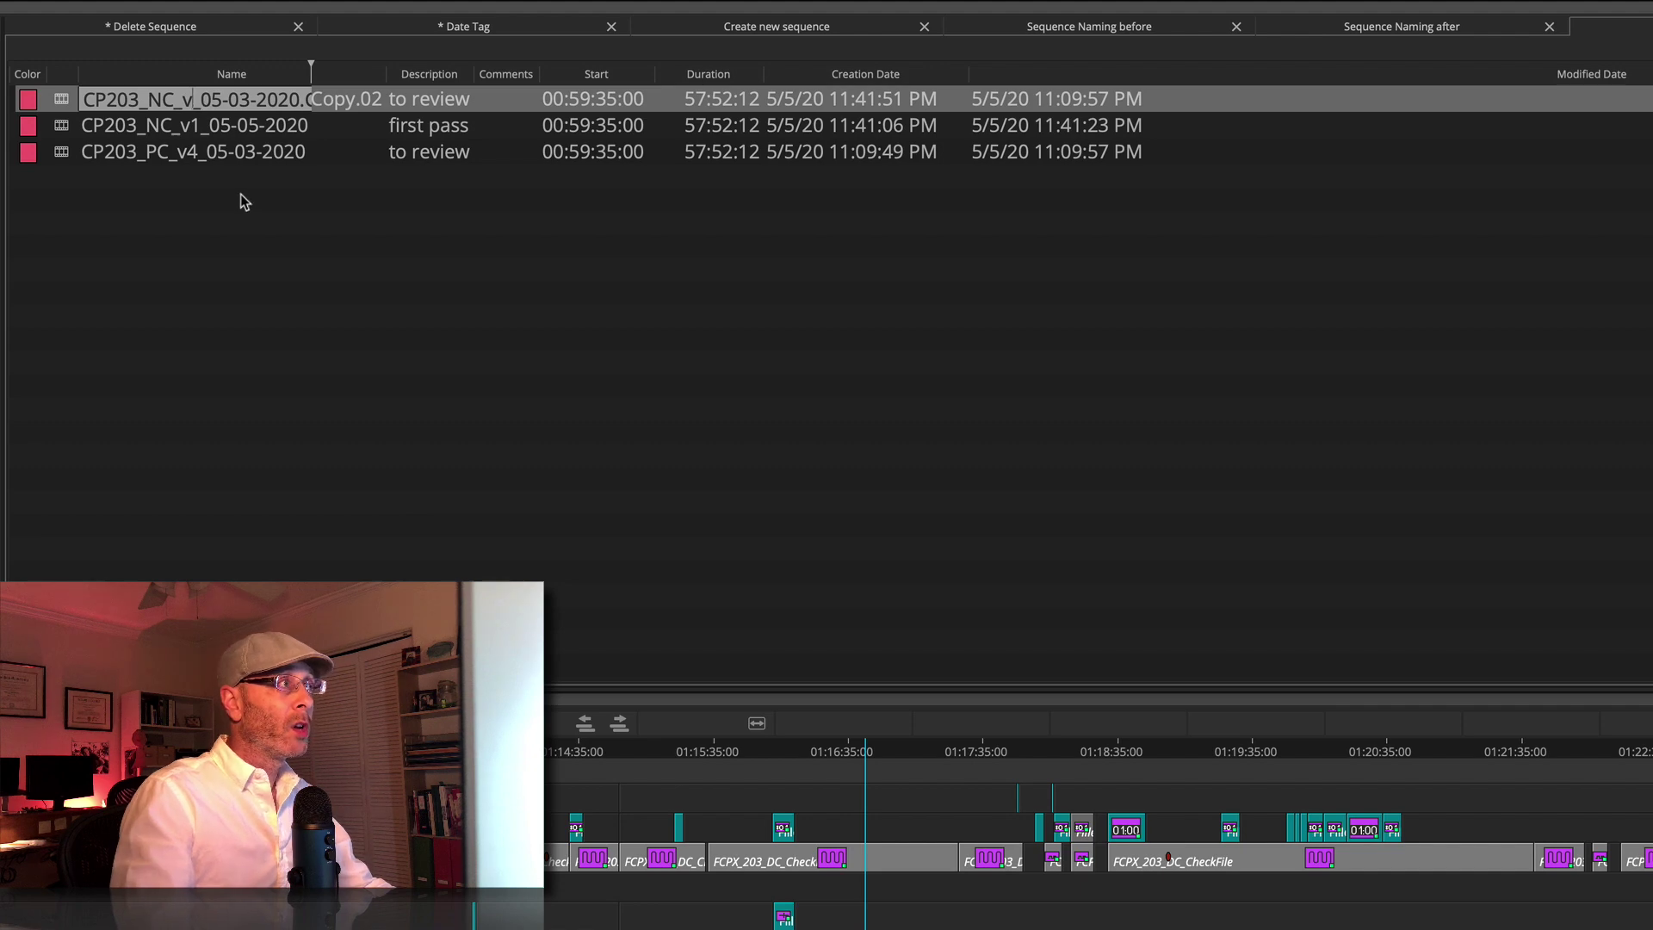
{"action": "type", "text": "4"}
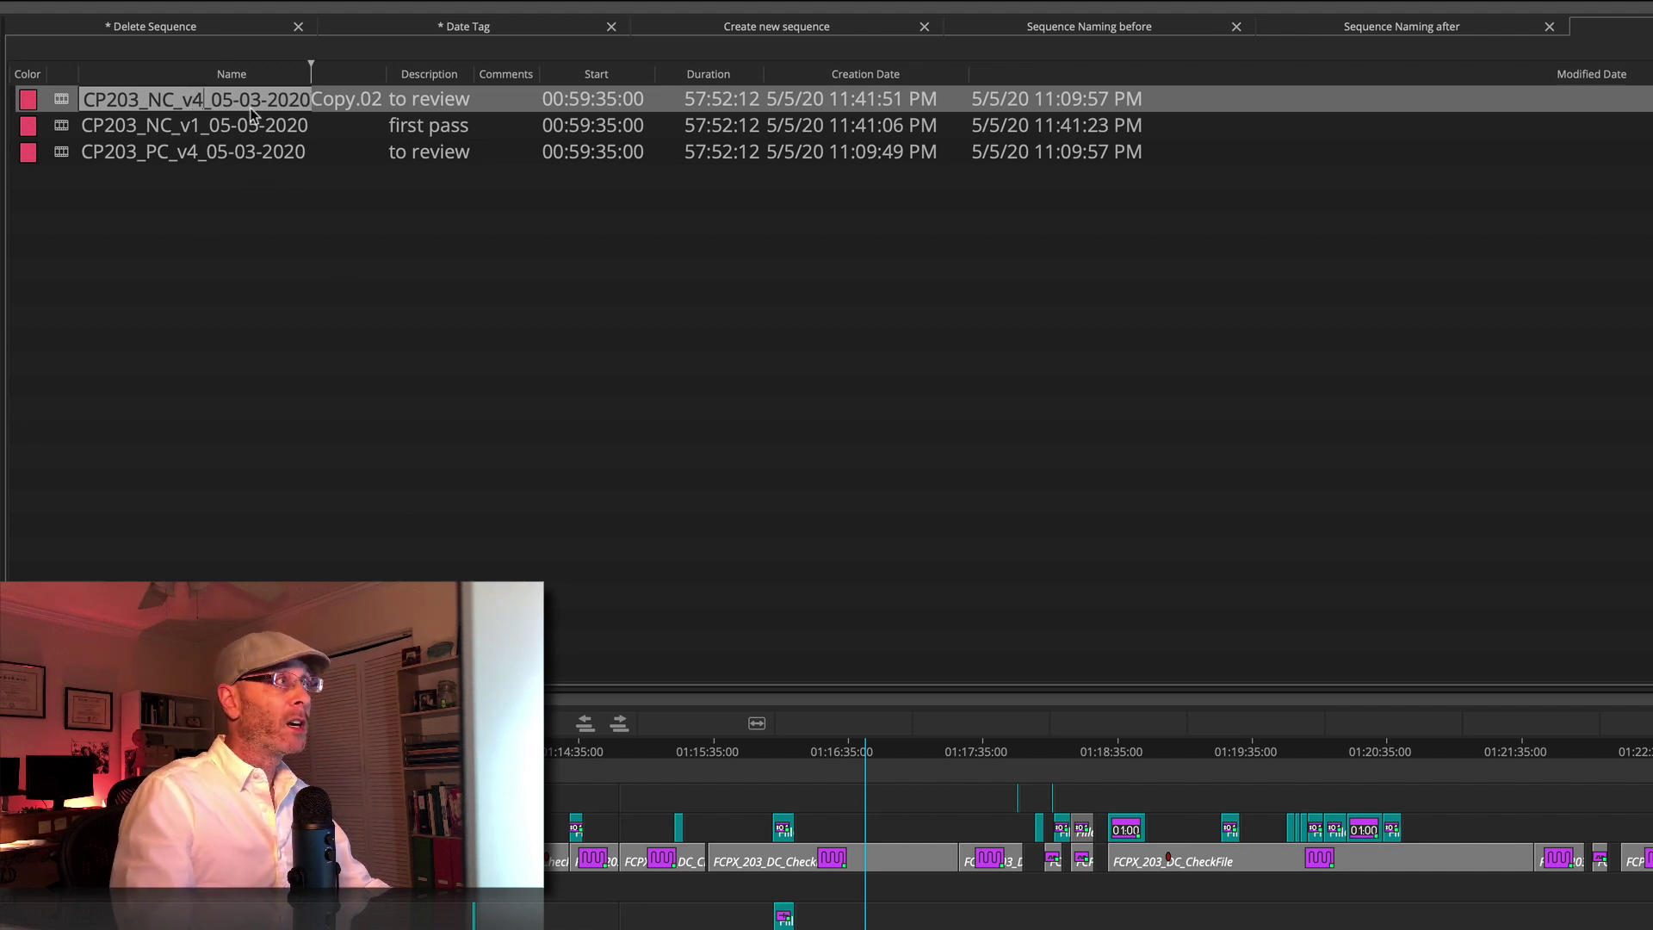
{"action": "key", "text": "Return"}
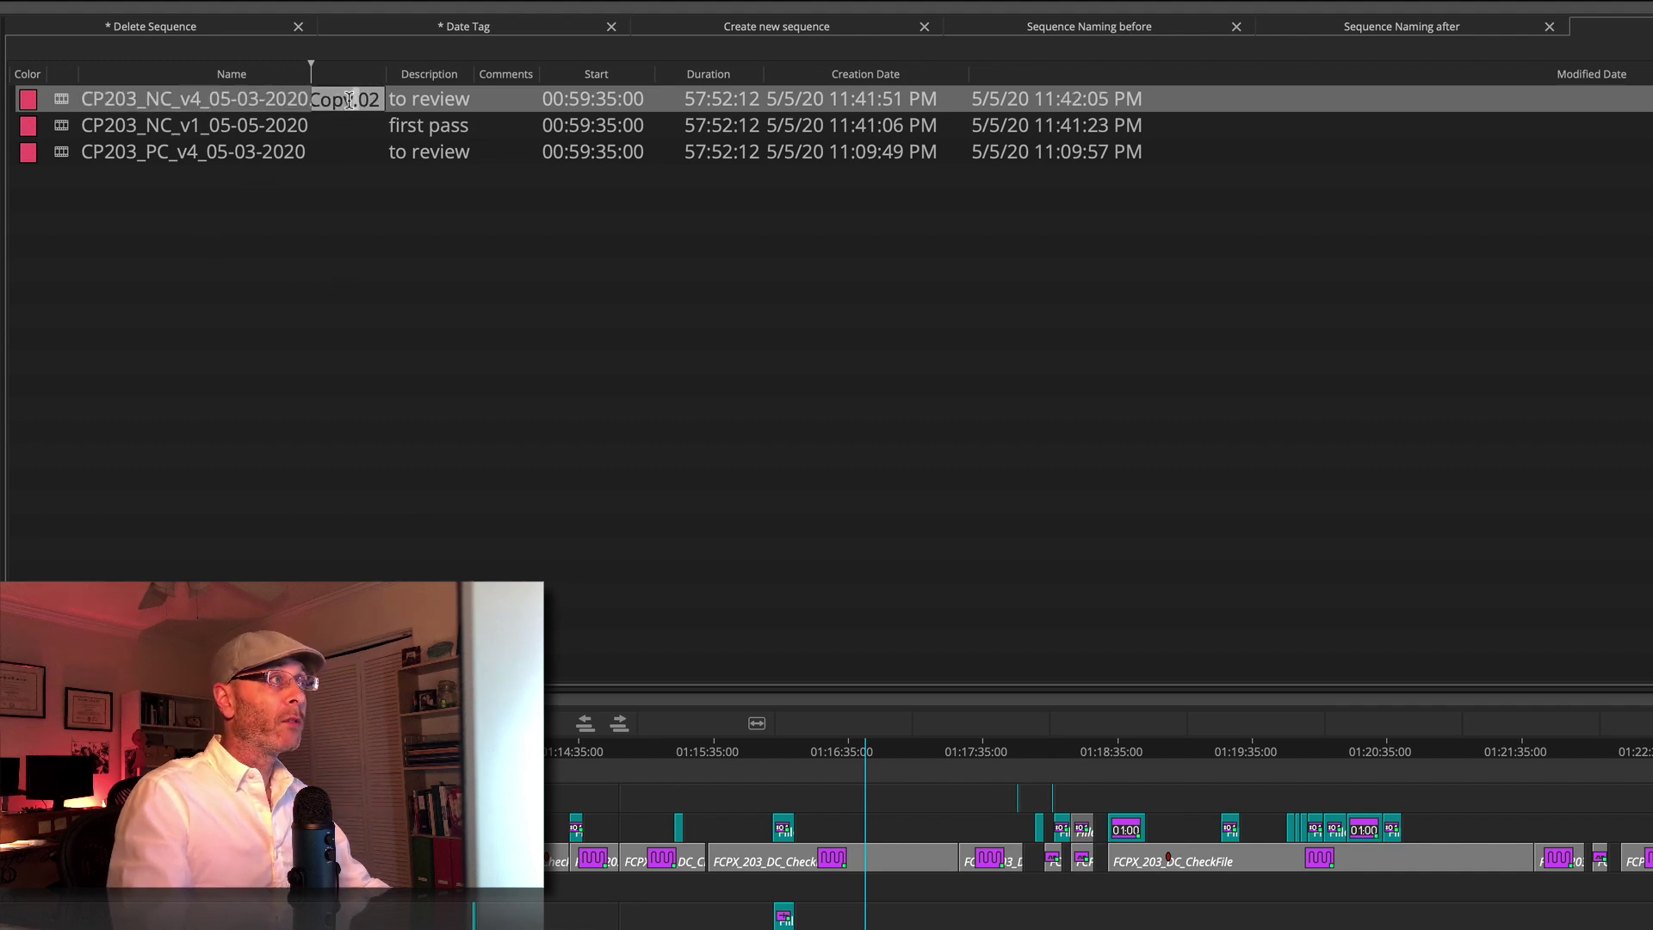
Review the top sequence's name, then select the CP203_NC_v4 copy sequence.
{"action": "left_click", "coordinate": [304, 99]}
{"action": "key", "text": "Left"}
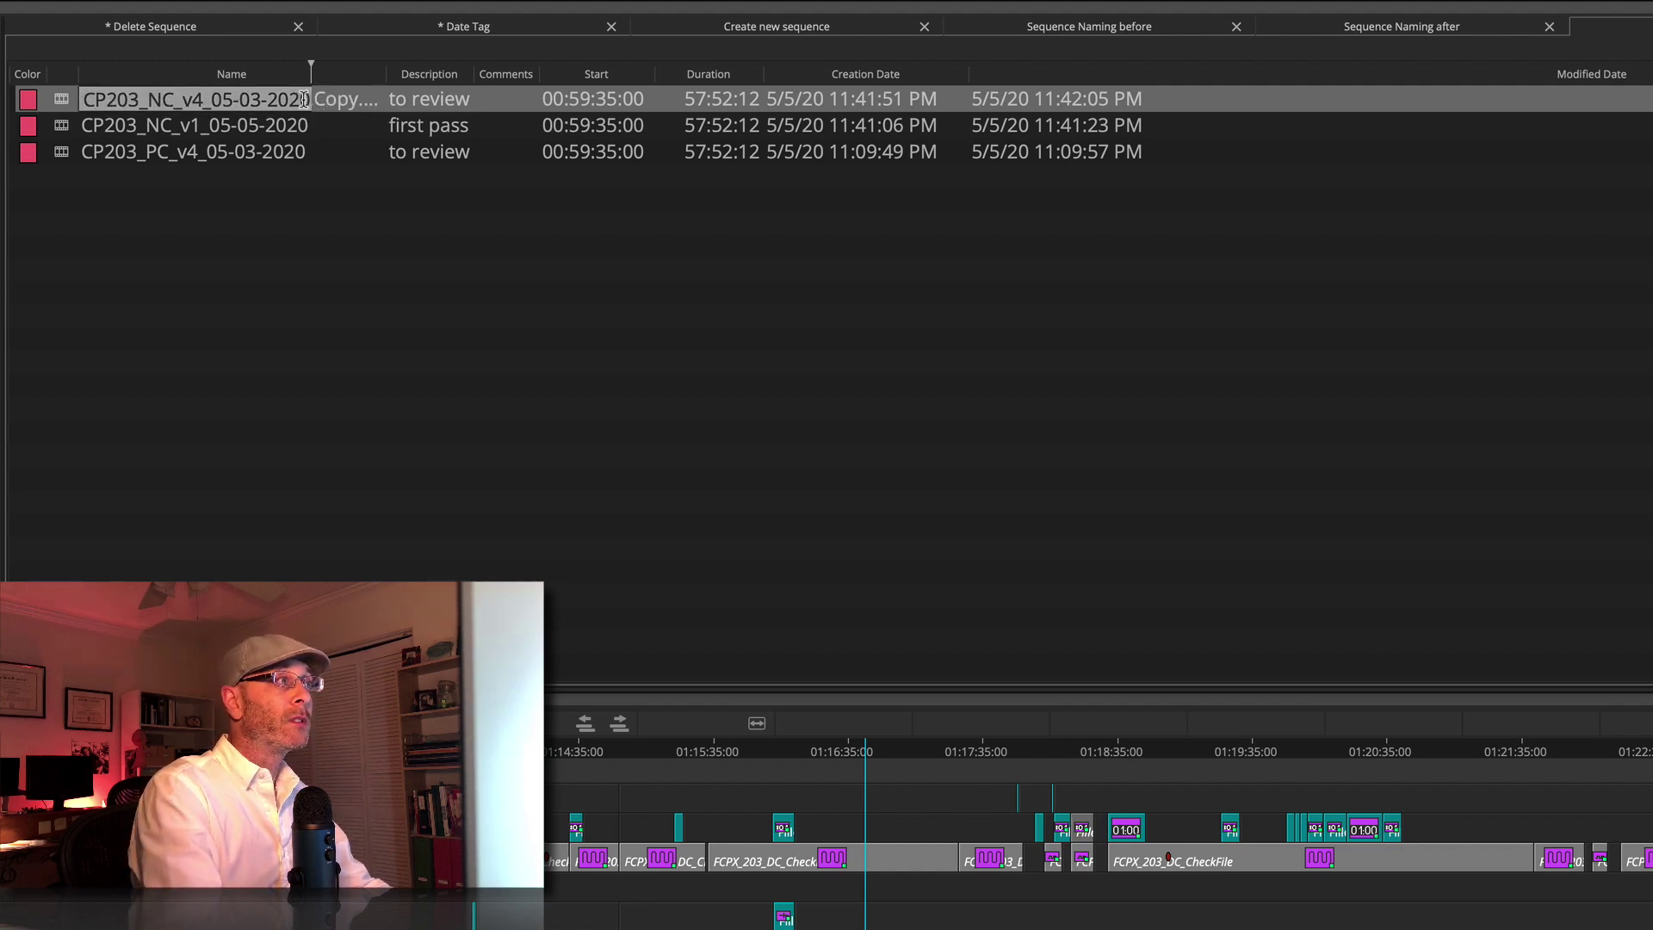
{"action": "left_click", "coordinate": [336, 287]}
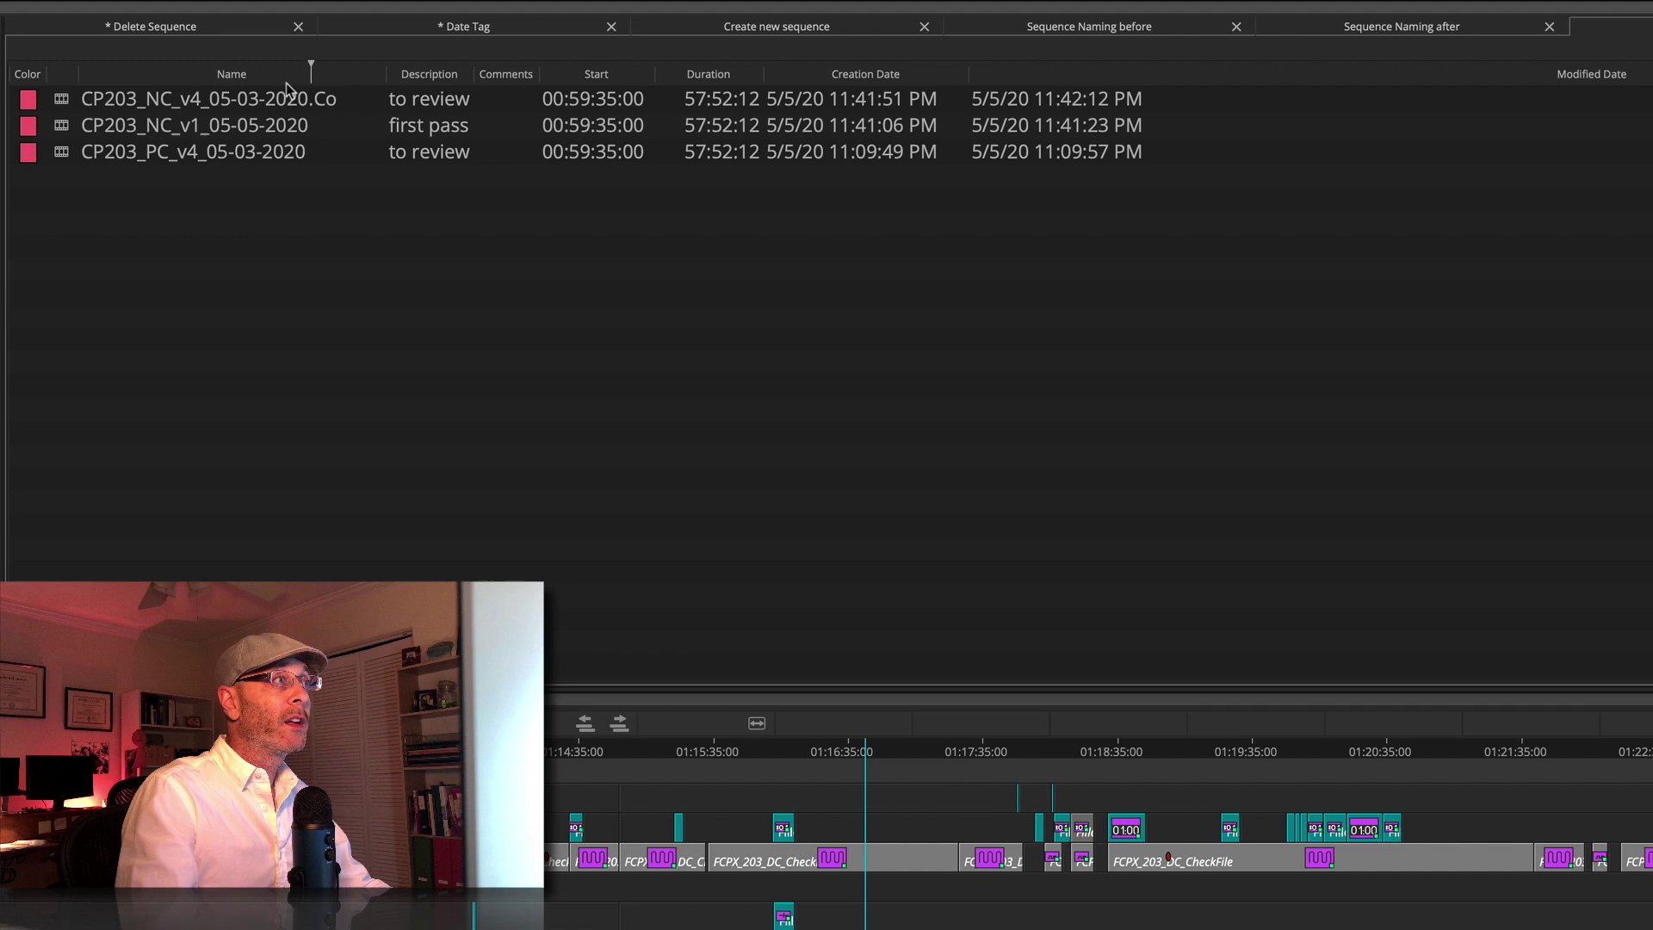
{"action": "left_click", "coordinate": [292, 93]}
{"action": "left_click", "coordinate": [324, 99]}
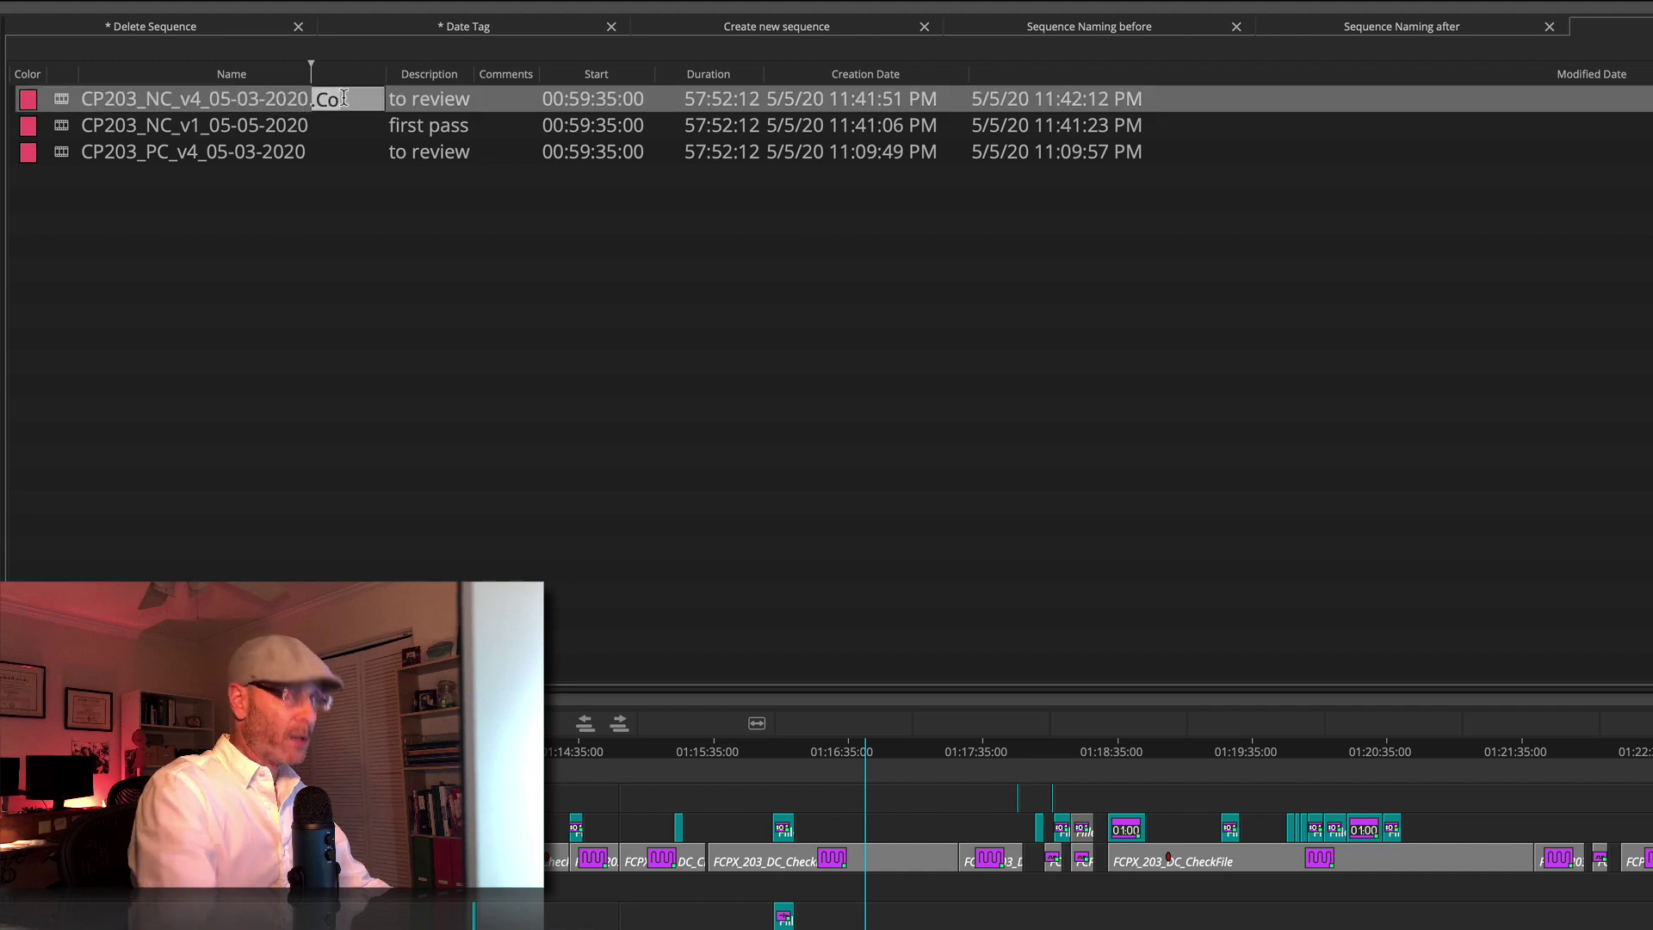
{"action": "left_click", "coordinate": [286, 264]}
{"action": "left_click", "coordinate": [308, 107]}
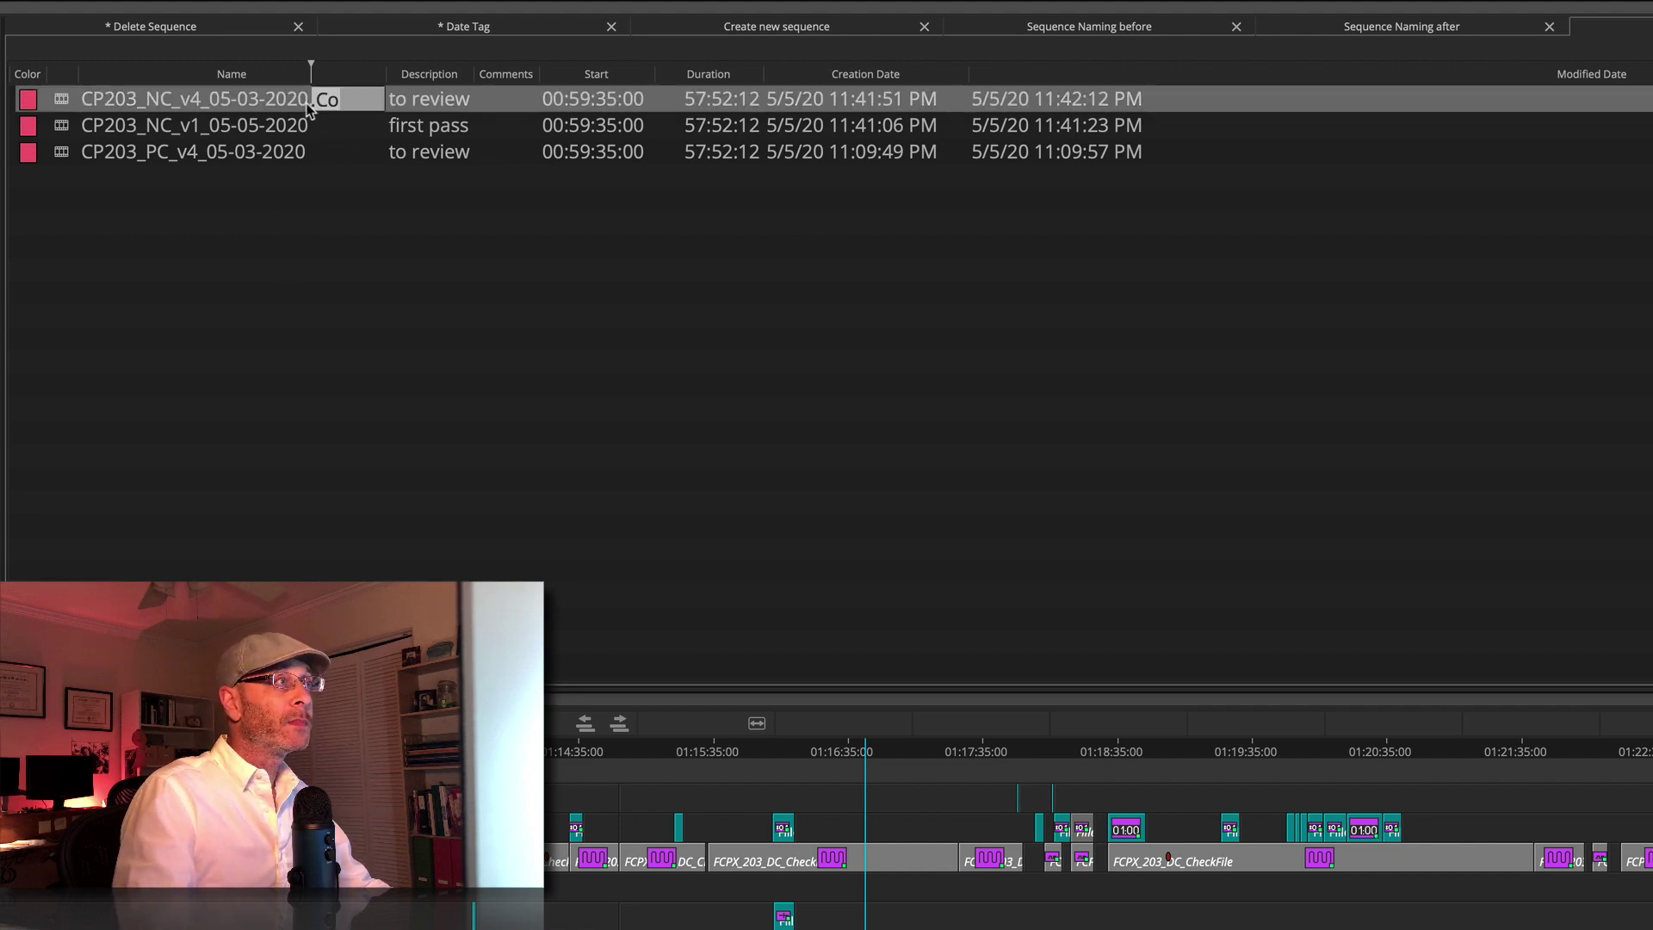
{"action": "left_click", "coordinate": [58, 102]}
Delete the CP203_NC_v4 copy and CP203_NC_v1_05-05-2020 sequences from the bin.
{"action": "key", "text": "ctrl+alt+super+BackSpace"}
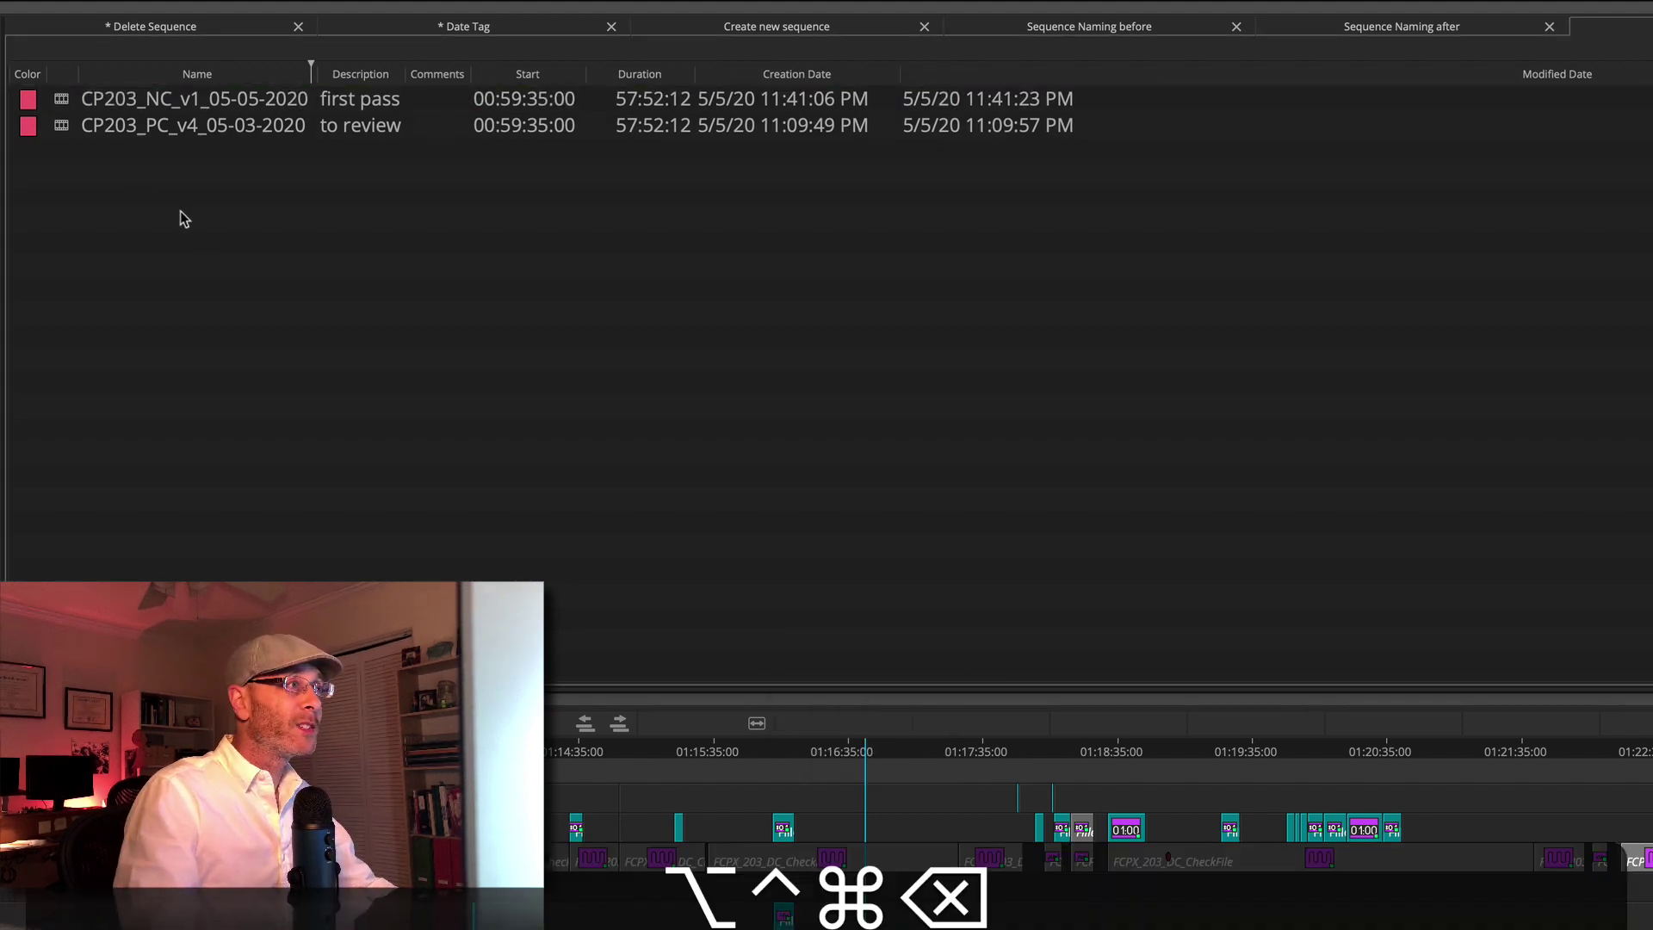
{"action": "left_click", "coordinate": [66, 100]}
{"action": "key", "text": "ctrl+alt+super+BackSpace"}
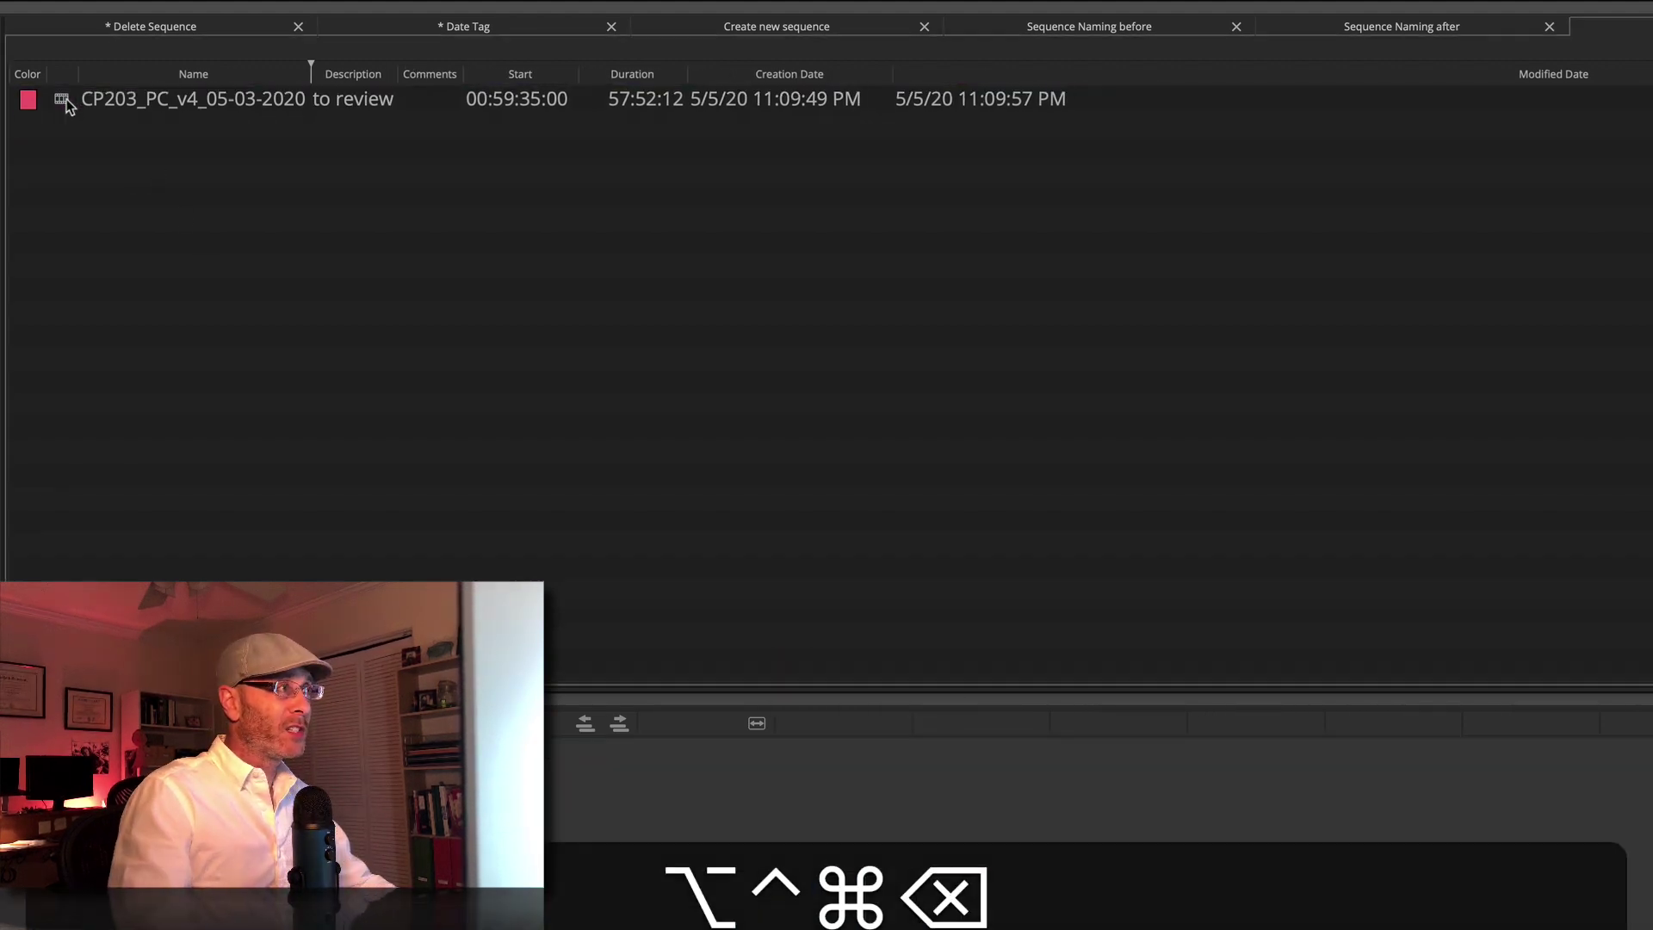
Version up CP203_PC_v4_05-03-2020 via the Version Up macro with Nc, v4 and description Nothing.
{"action": "left_click", "coordinate": [58, 97]}
{"action": "key", "text": "ctrl+alt+super+t"}
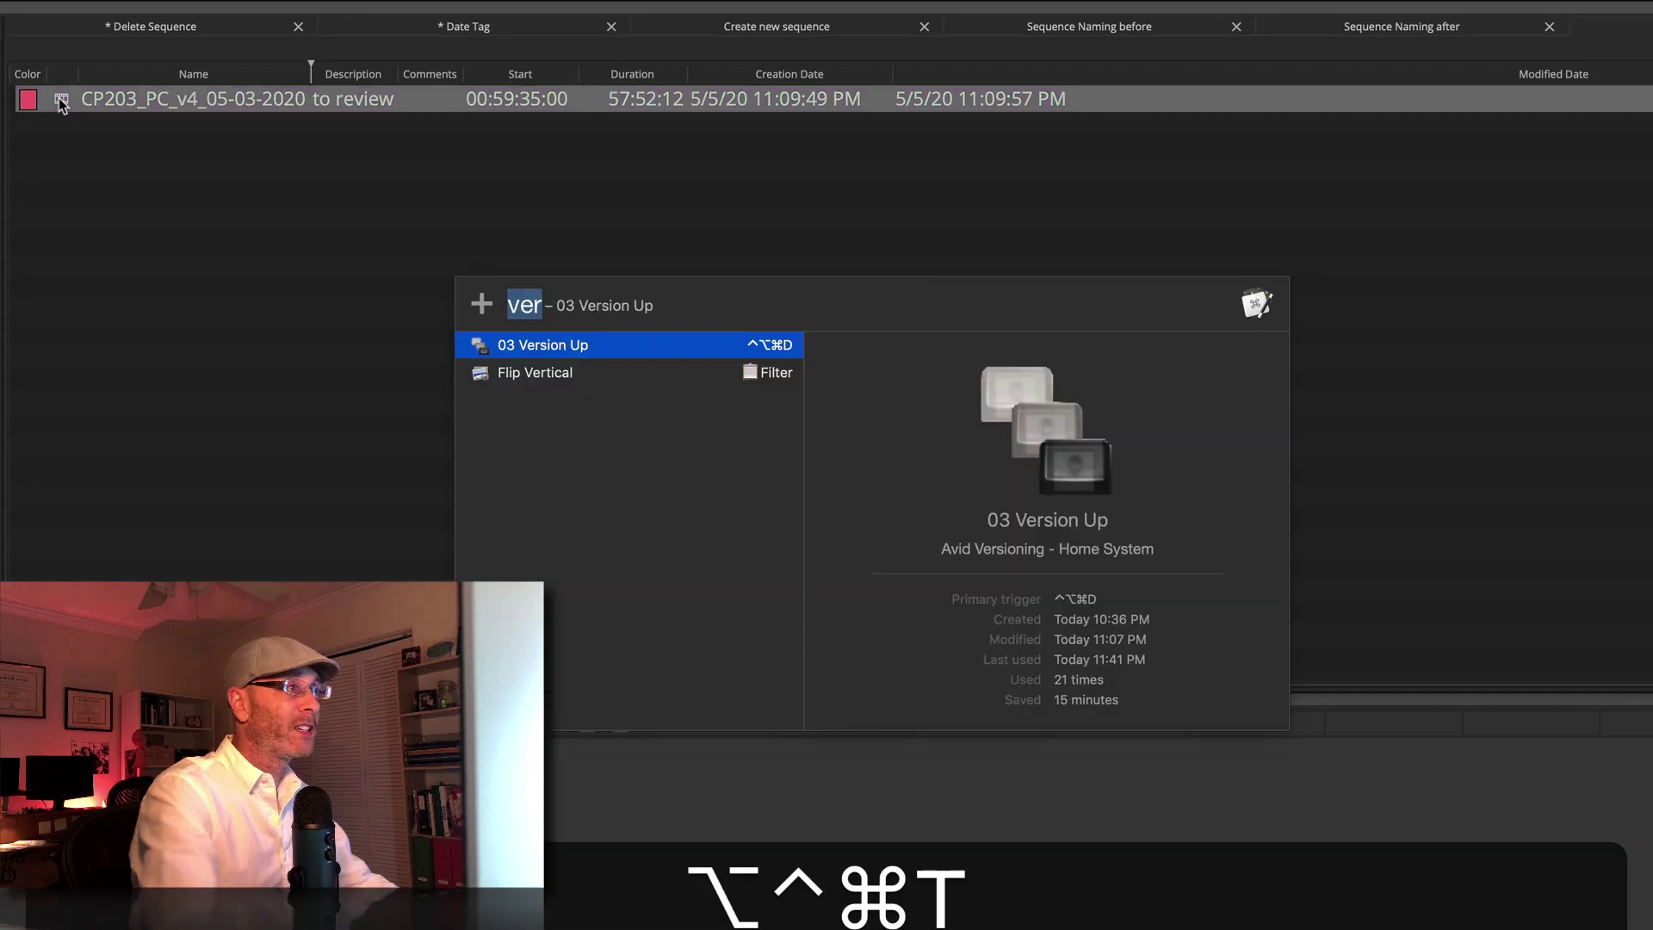
{"action": "key", "text": "Return"}
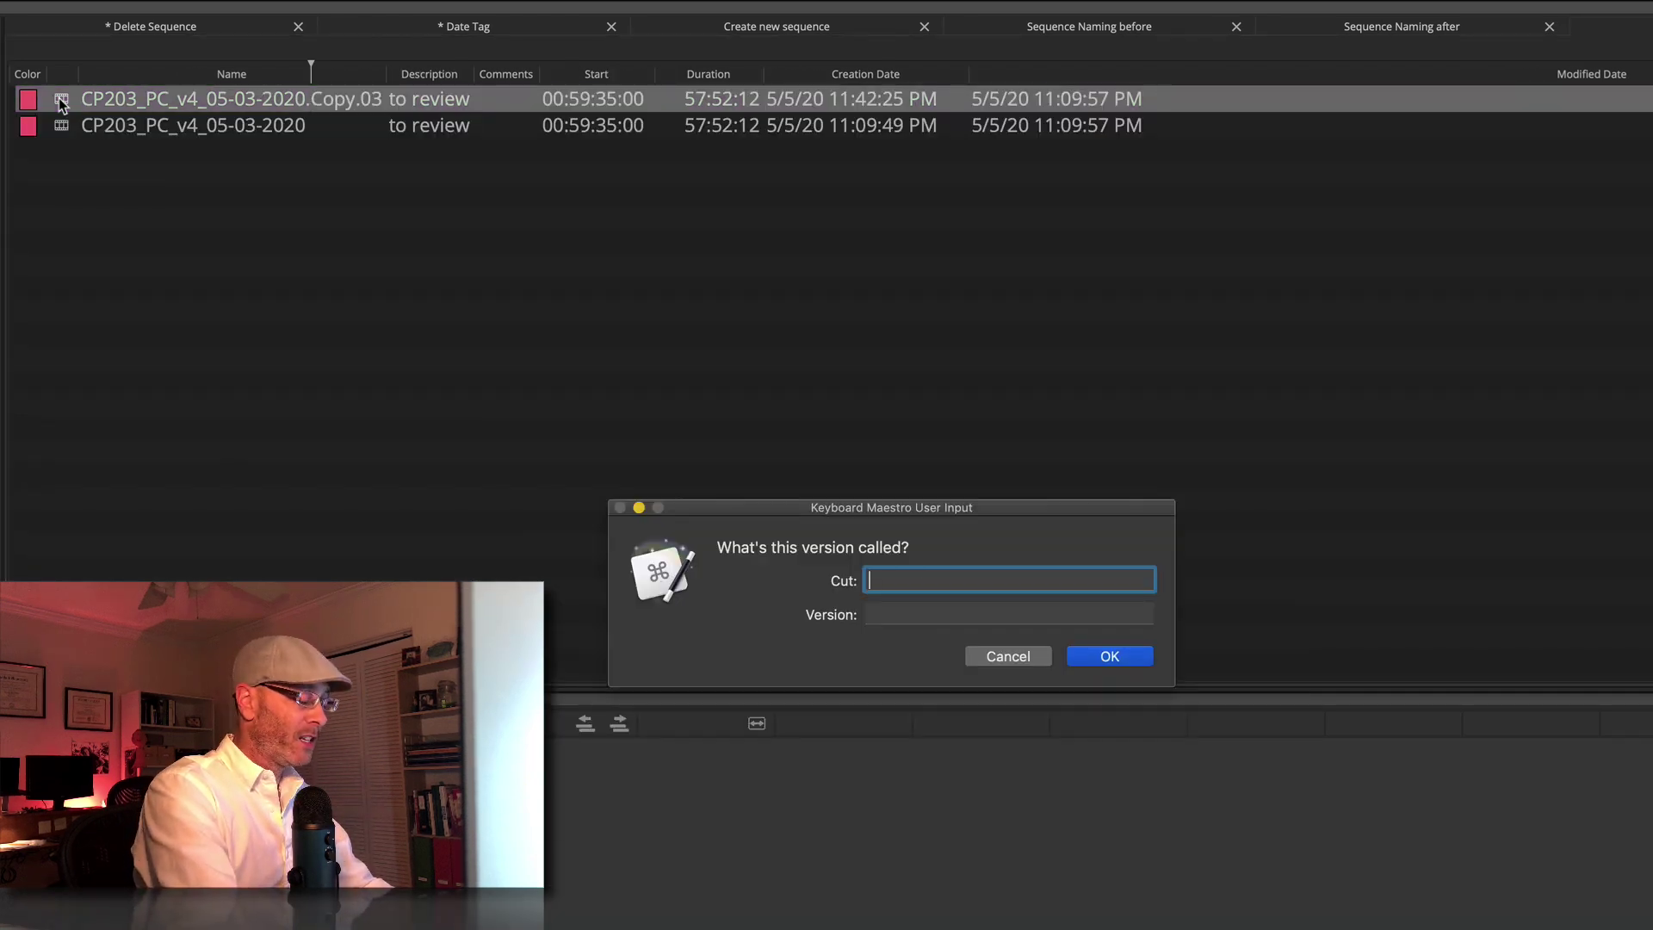
{"action": "type", "text": "Nc"}
{"action": "key", "text": "Tab"}
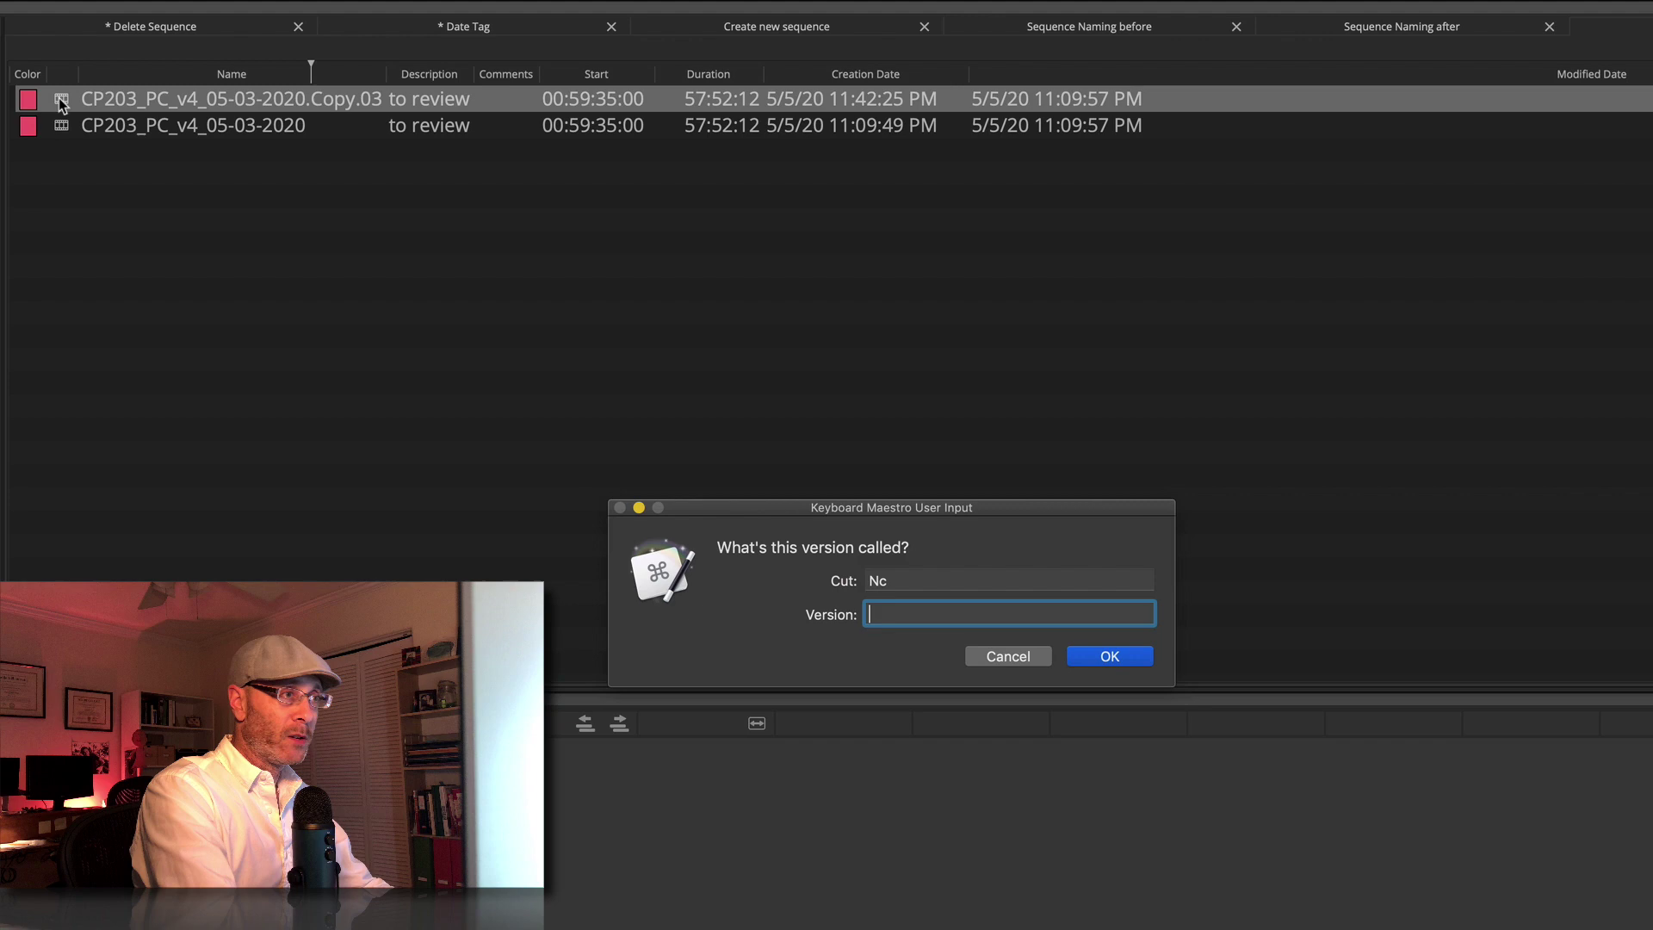
{"action": "type", "text": "v4"}
{"action": "key", "text": "Return"}
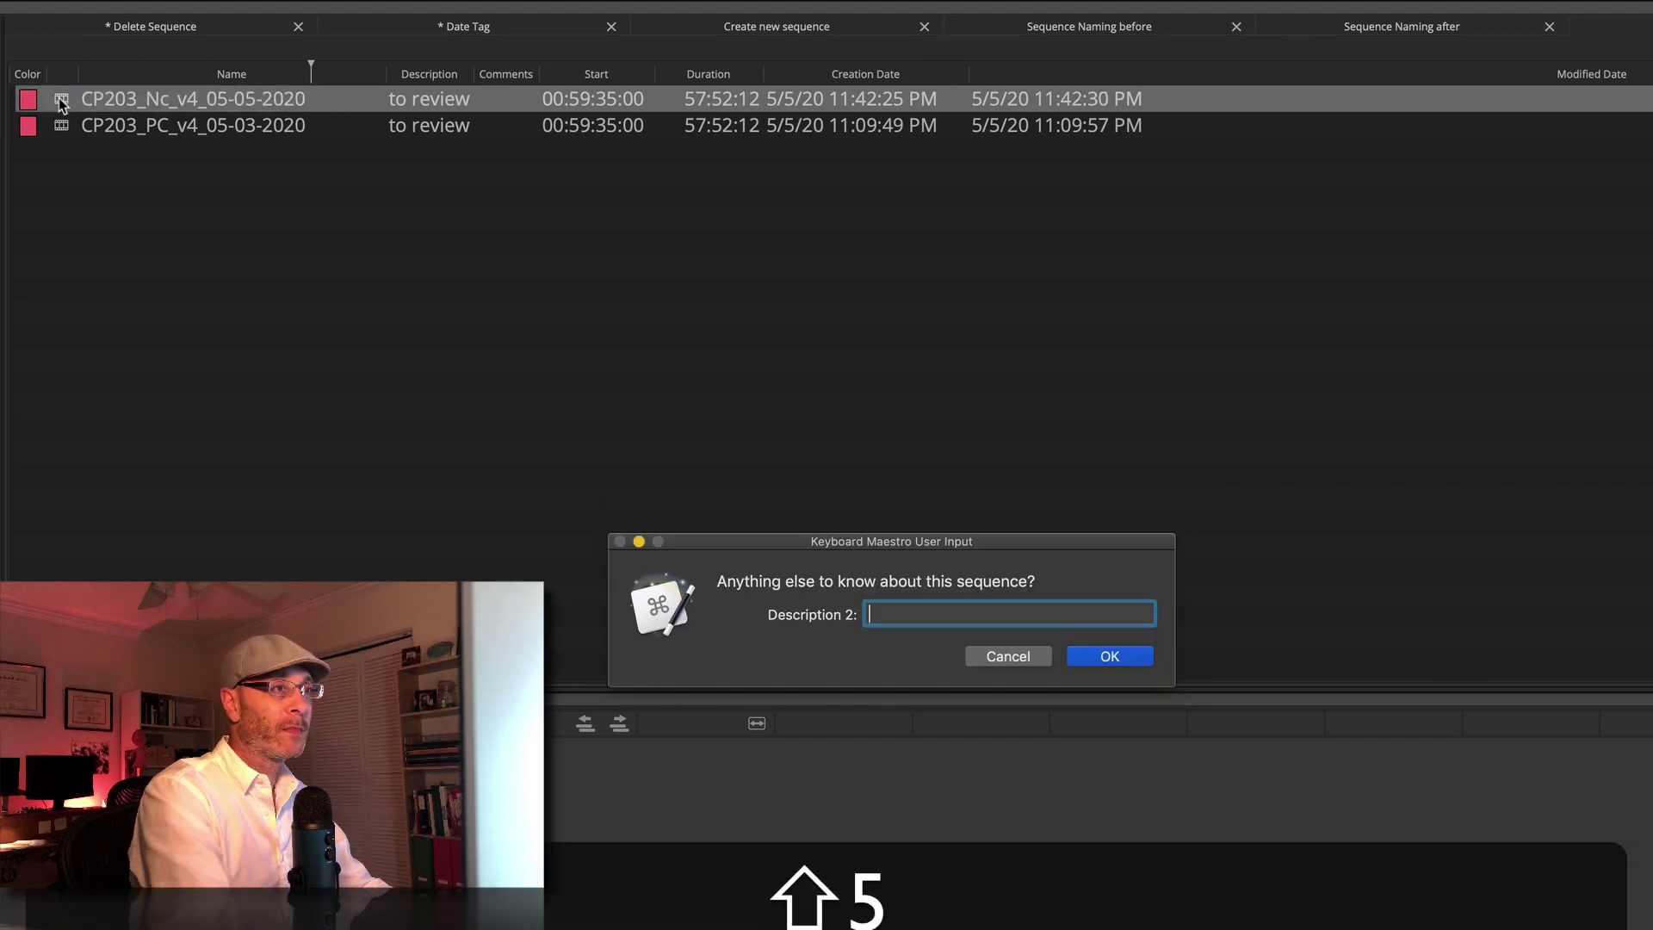
{"action": "type", "text": "Nothing"}
{"action": "key", "text": "Return"}
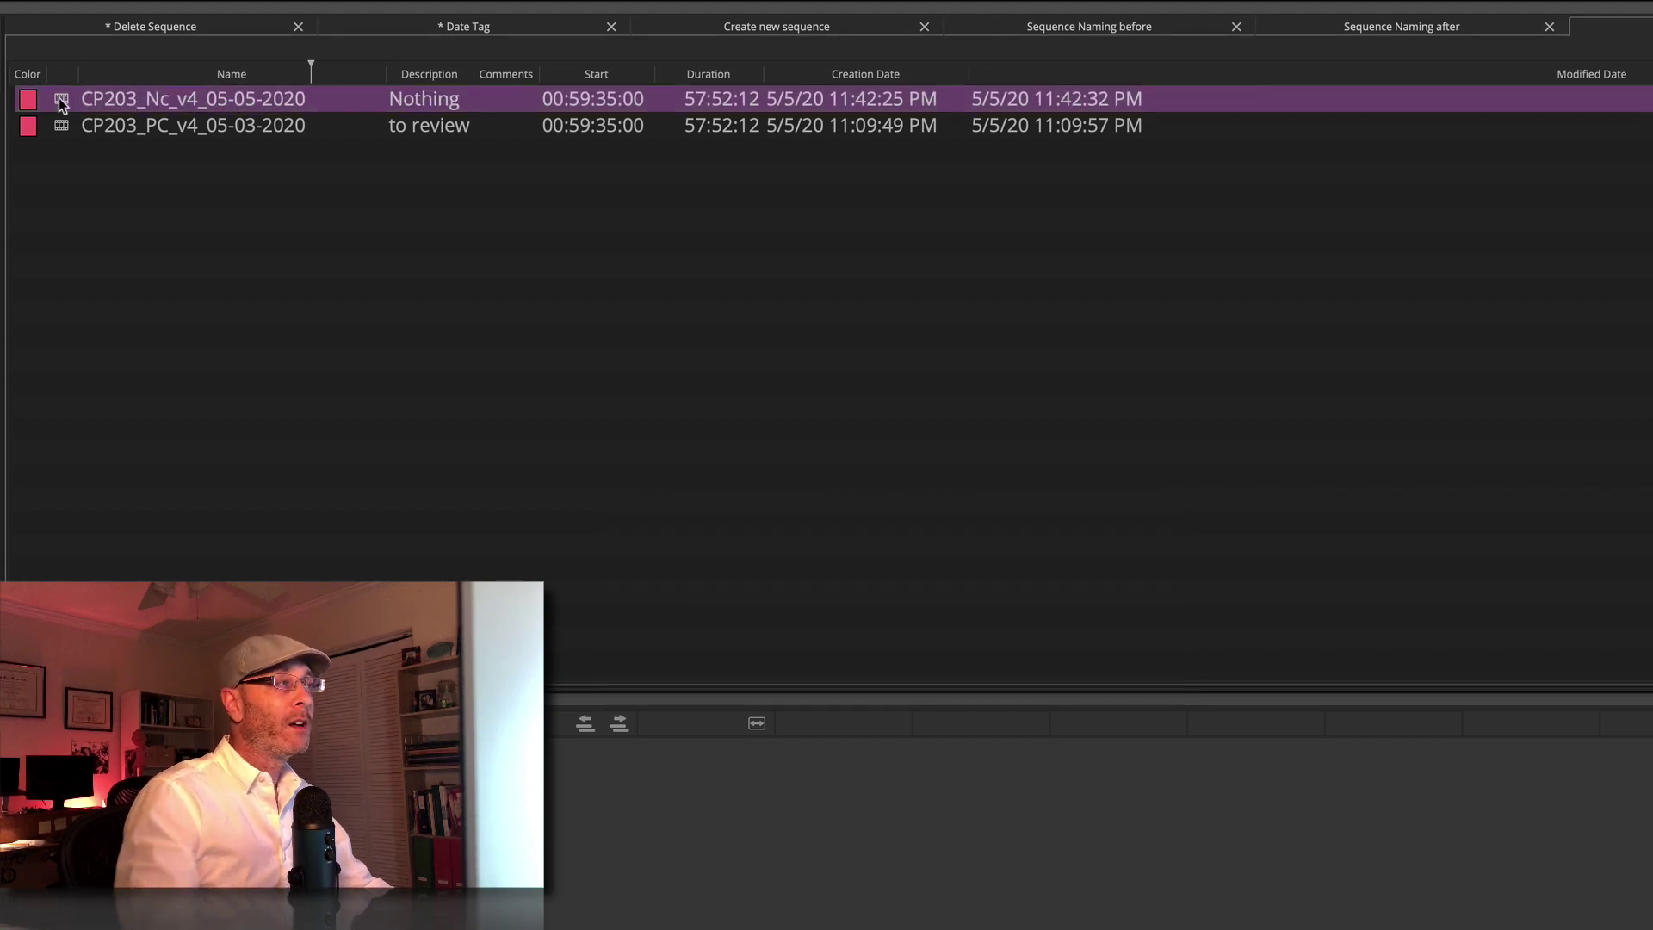
{"action": "left_click", "coordinate": [215, 135]}
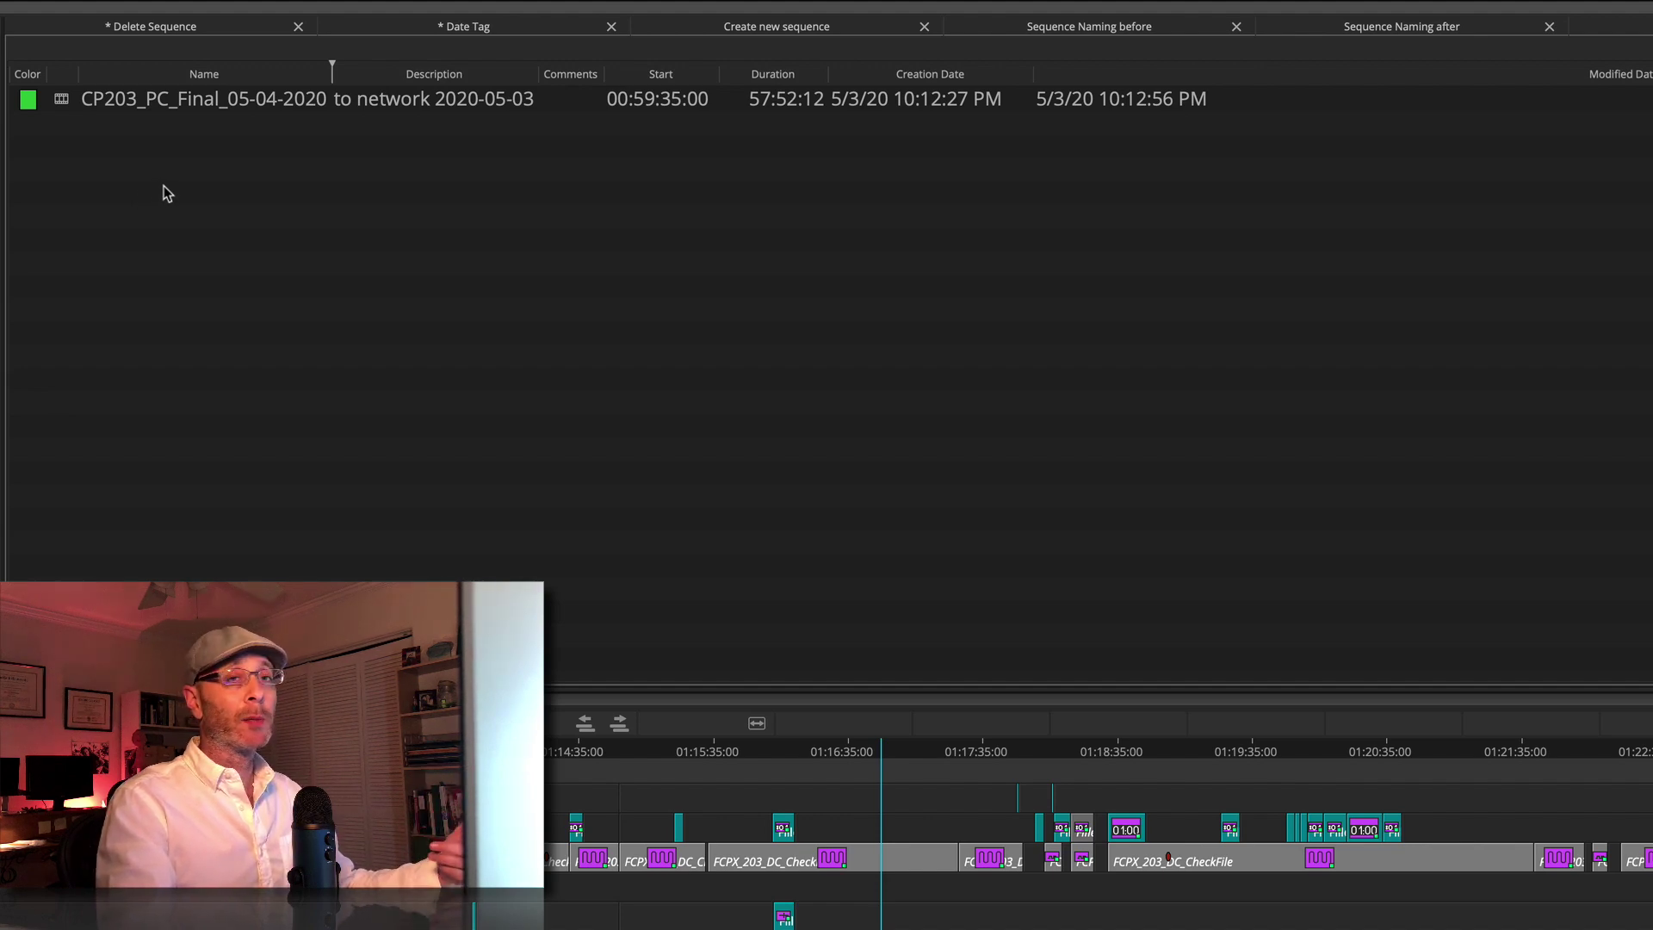
{"action": "left_click", "coordinate": [62, 101]}
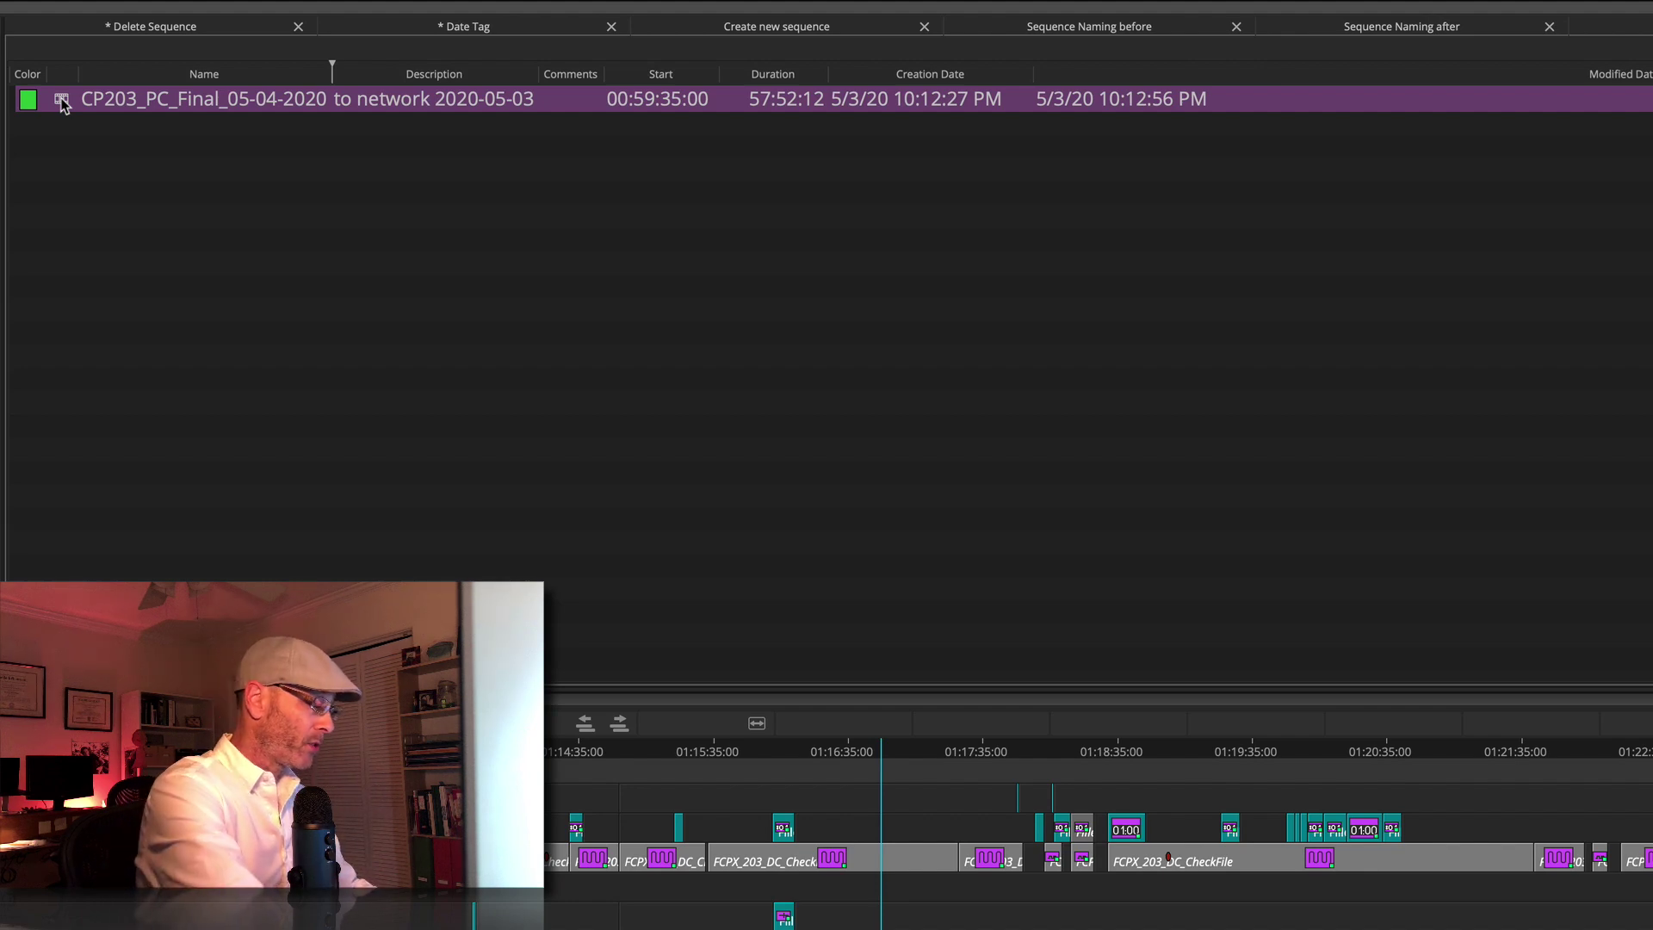
Run the 02 Avid Snapshot macro with Description 2 set to 'nothing'.
{"action": "key", "text": "ctrl+alt+super+t"}
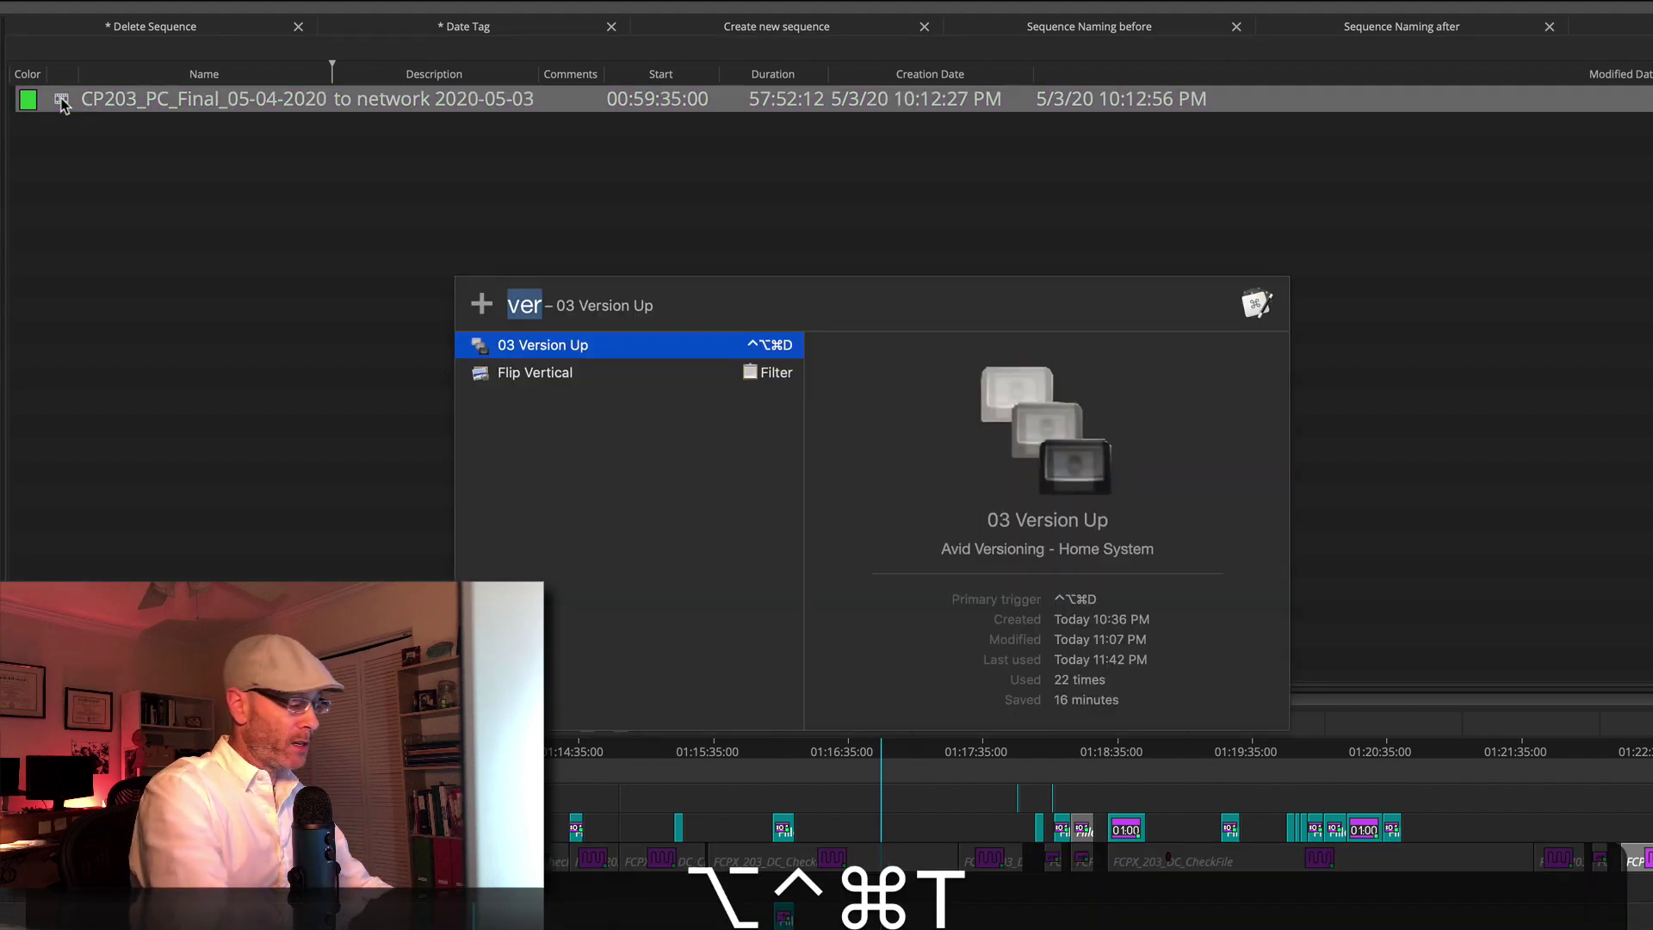
{"action": "type", "text": "Snap"}
{"action": "key", "text": "Return"}
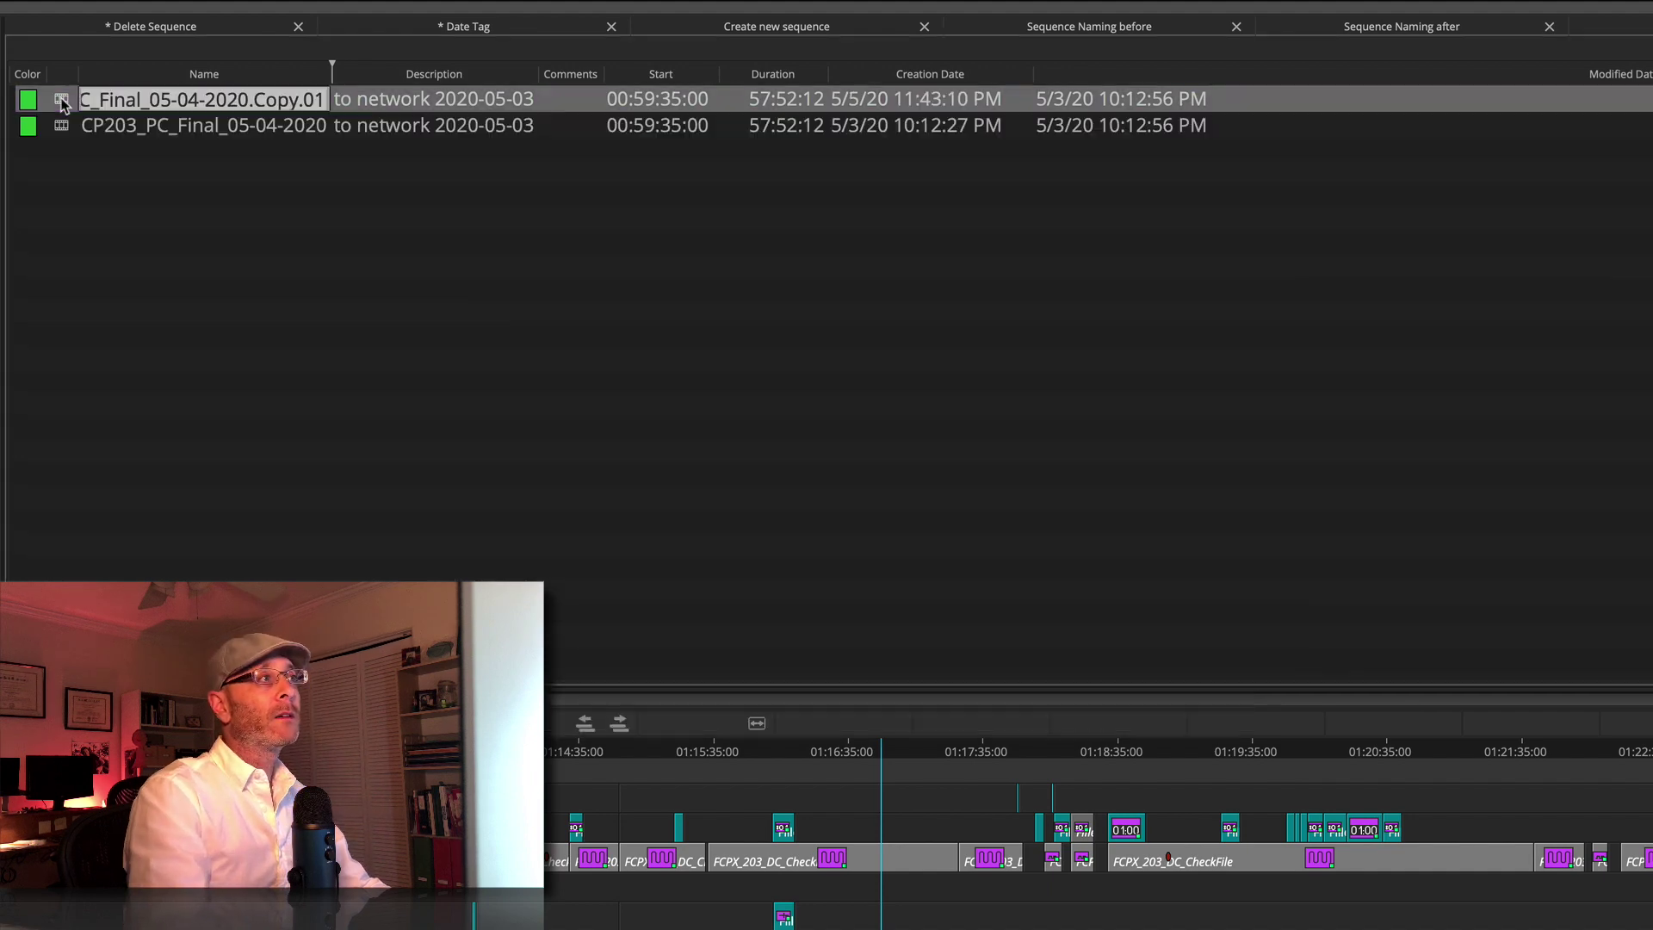
{"action": "type", "text": "nothing"}
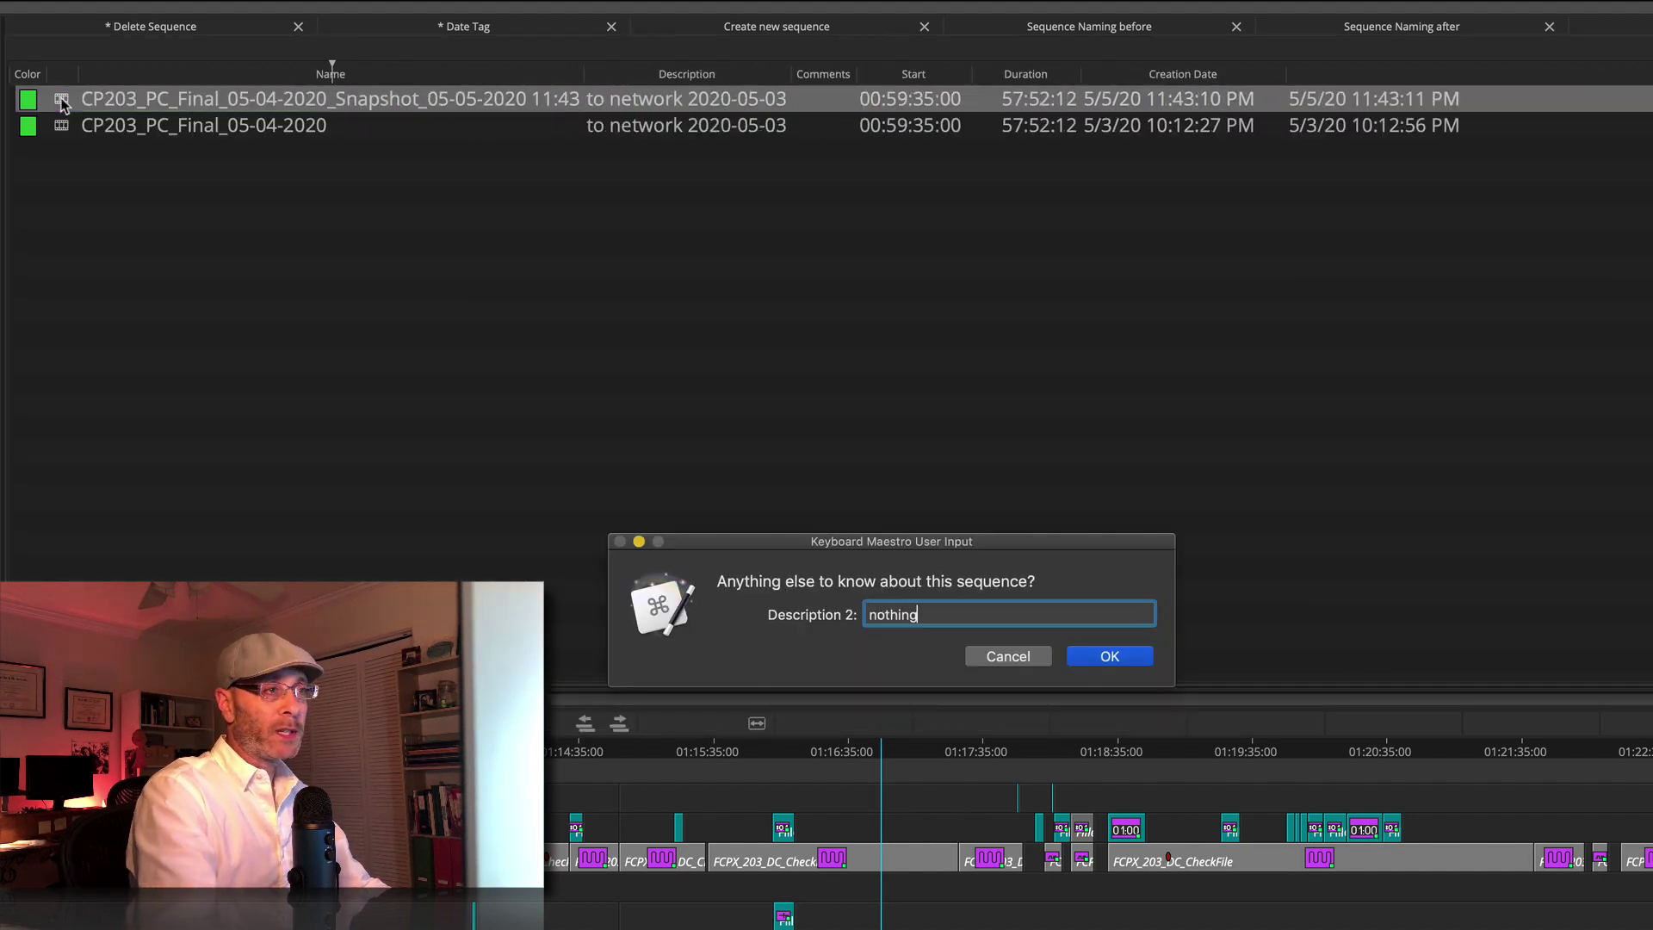
{"action": "key", "text": "Return"}
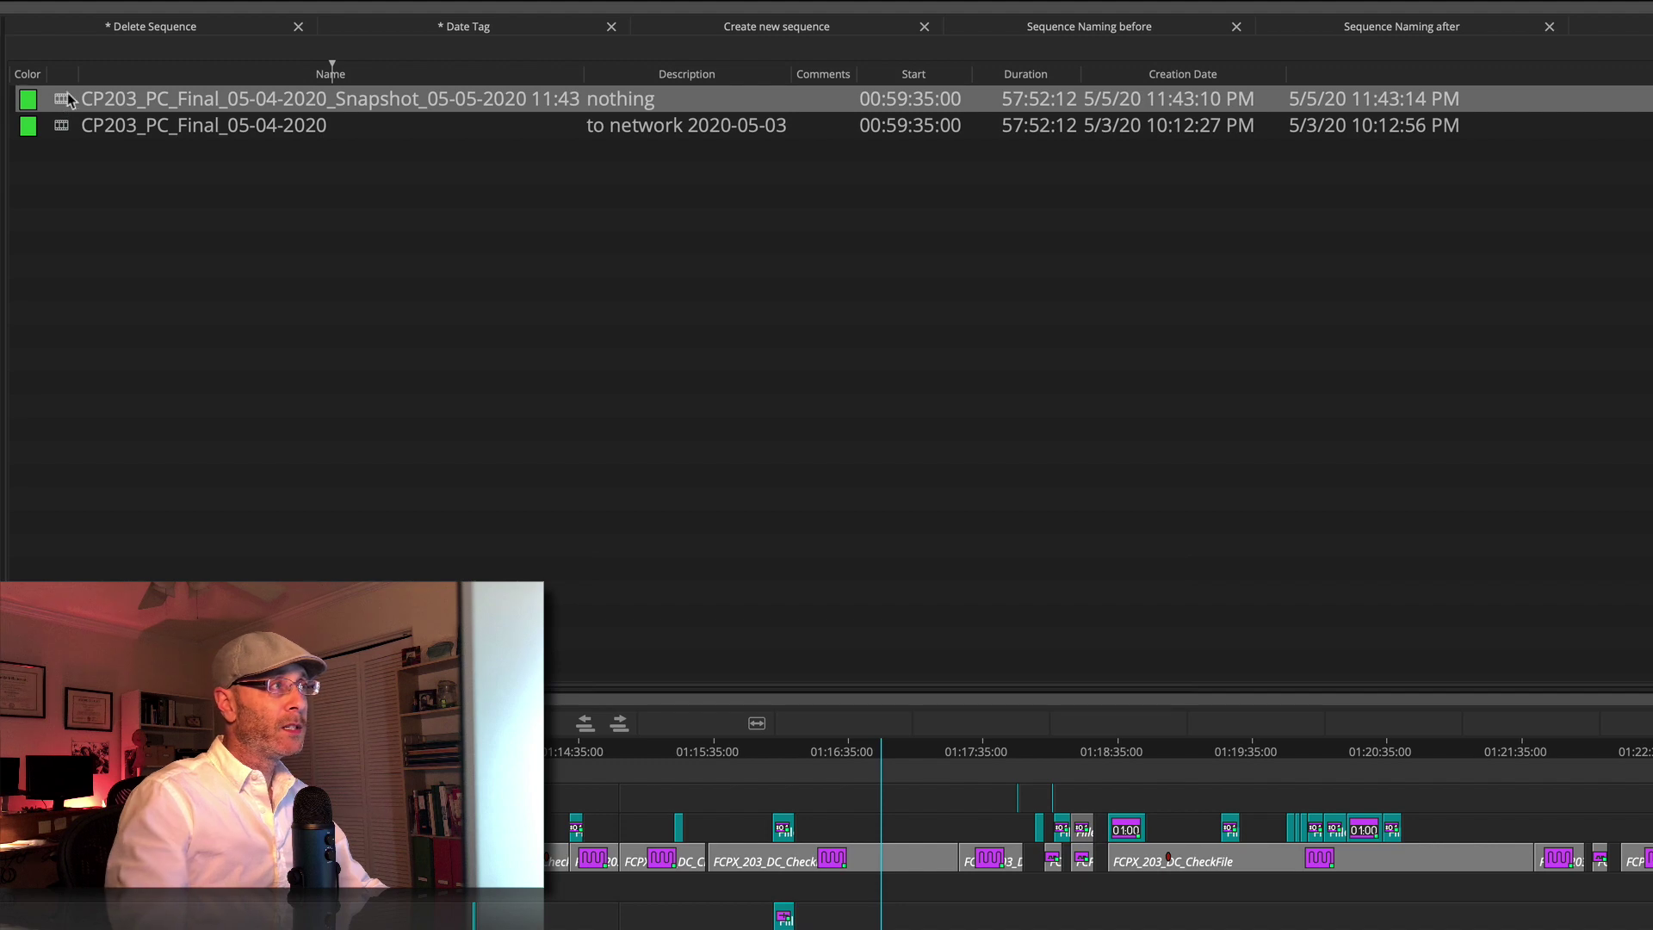
{"action": "left_click", "coordinate": [534, 379]}
Check the snapshot's date-time name and 'nothing' description, leaving both unchanged.
{"action": "key", "text": "super+r"}
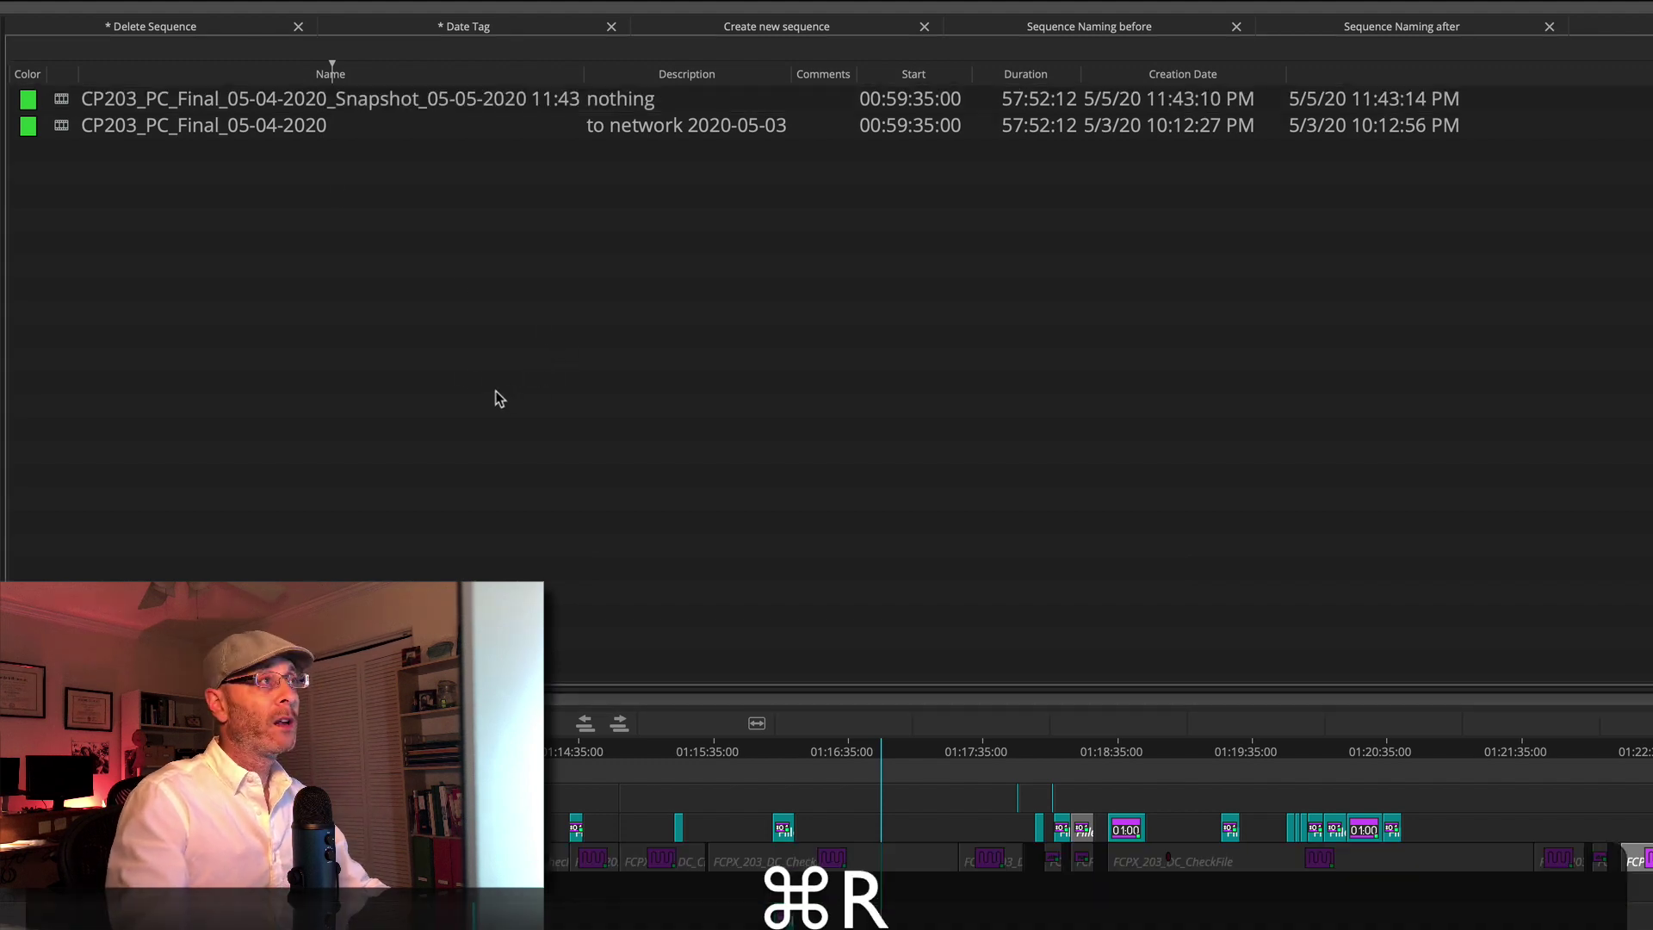
{"action": "key", "text": "super+t"}
{"action": "left_click", "coordinate": [258, 102]}
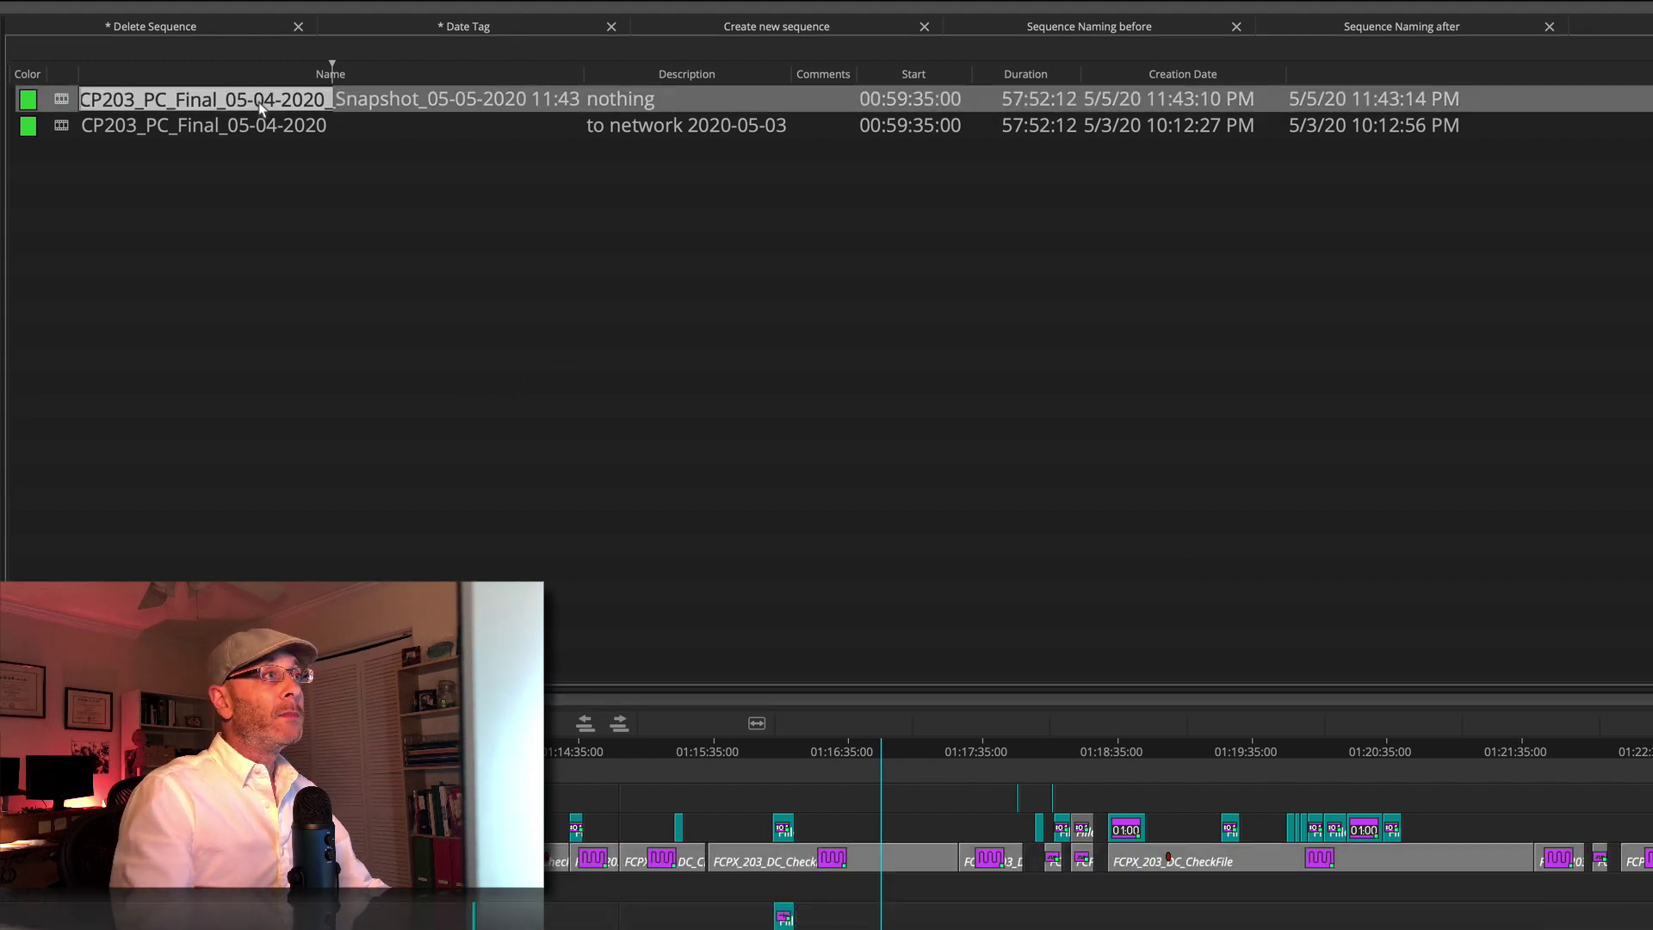
{"action": "double_click", "coordinate": [469, 101]}
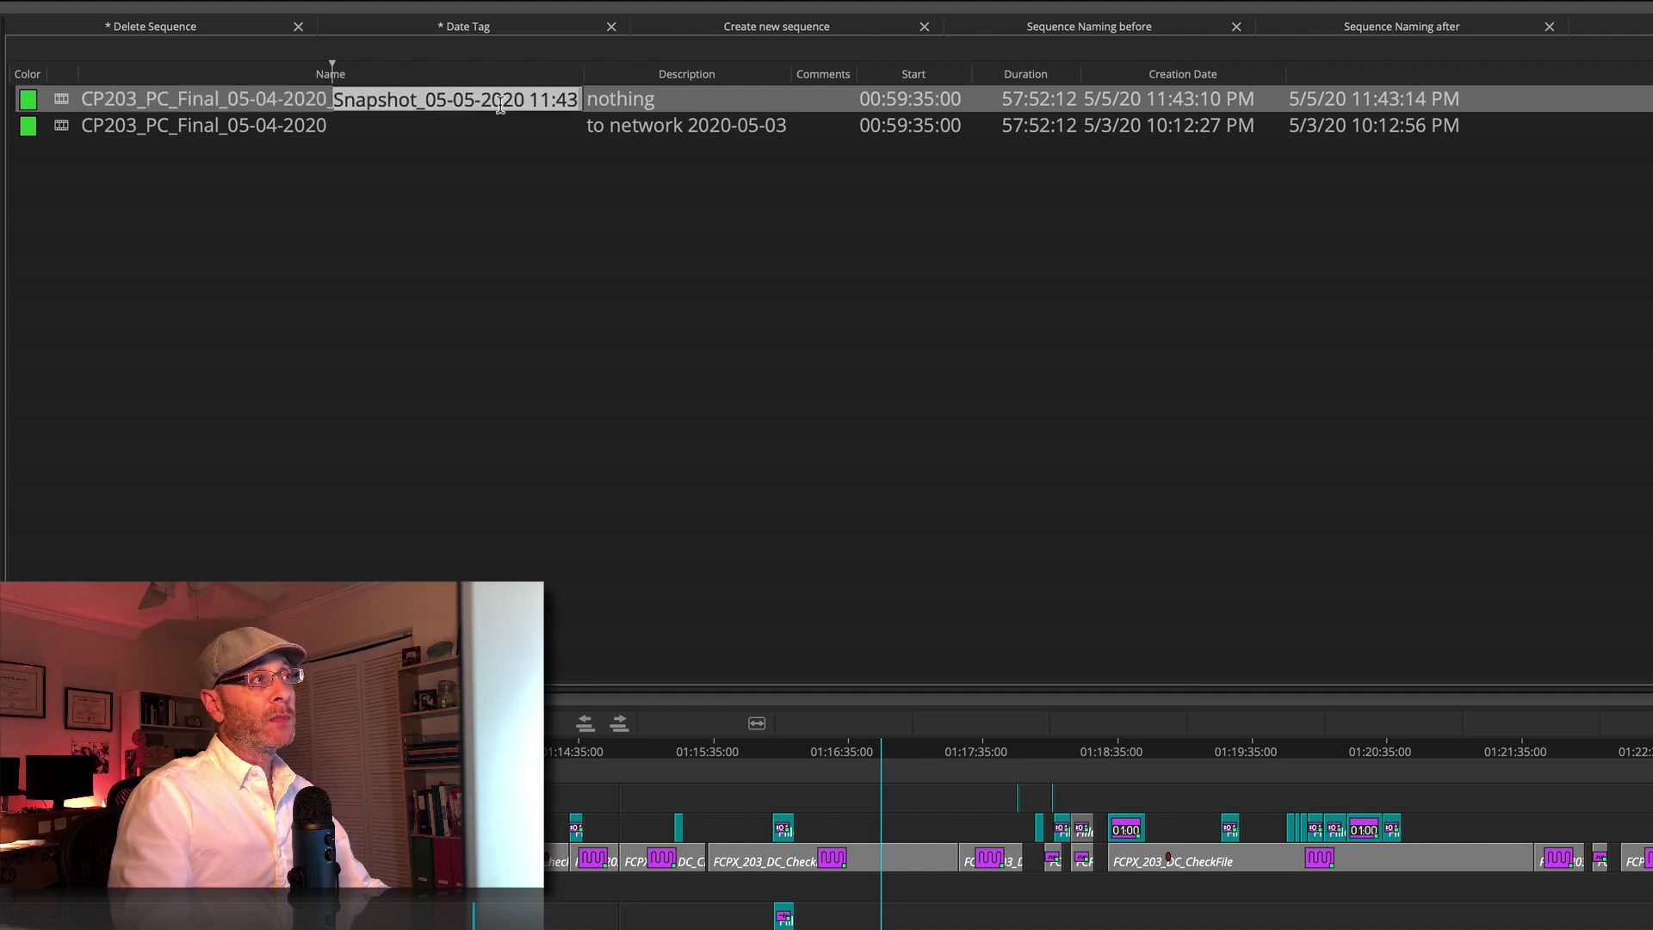
{"action": "left_click", "coordinate": [618, 102]}
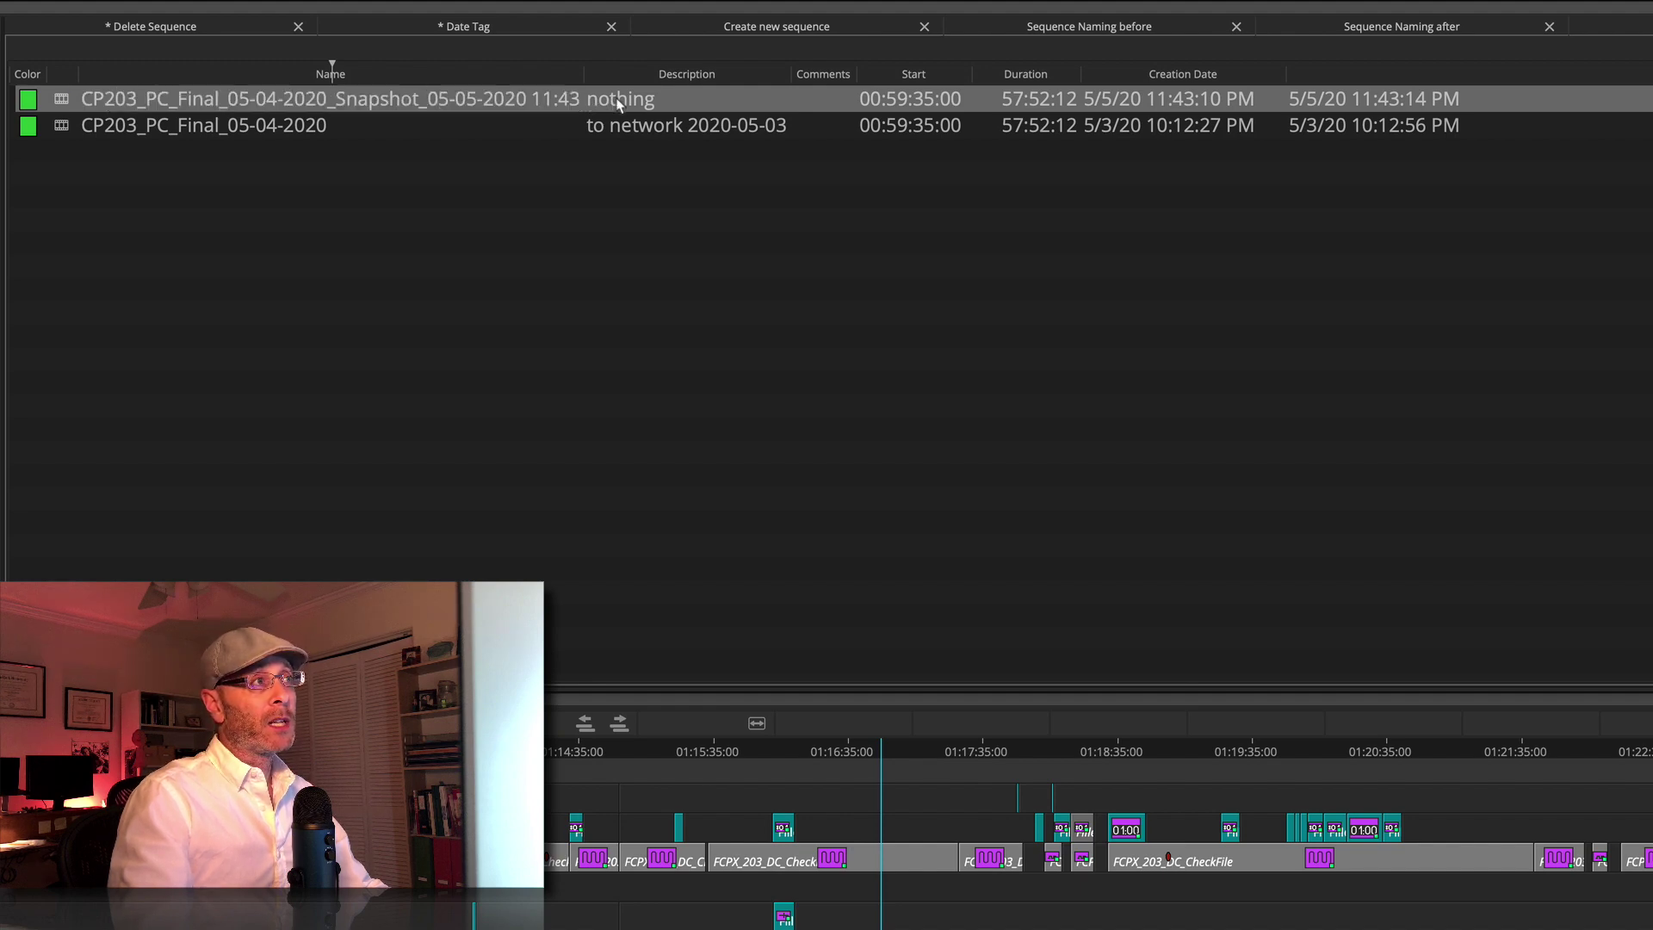
{"action": "left_click", "coordinate": [621, 168]}
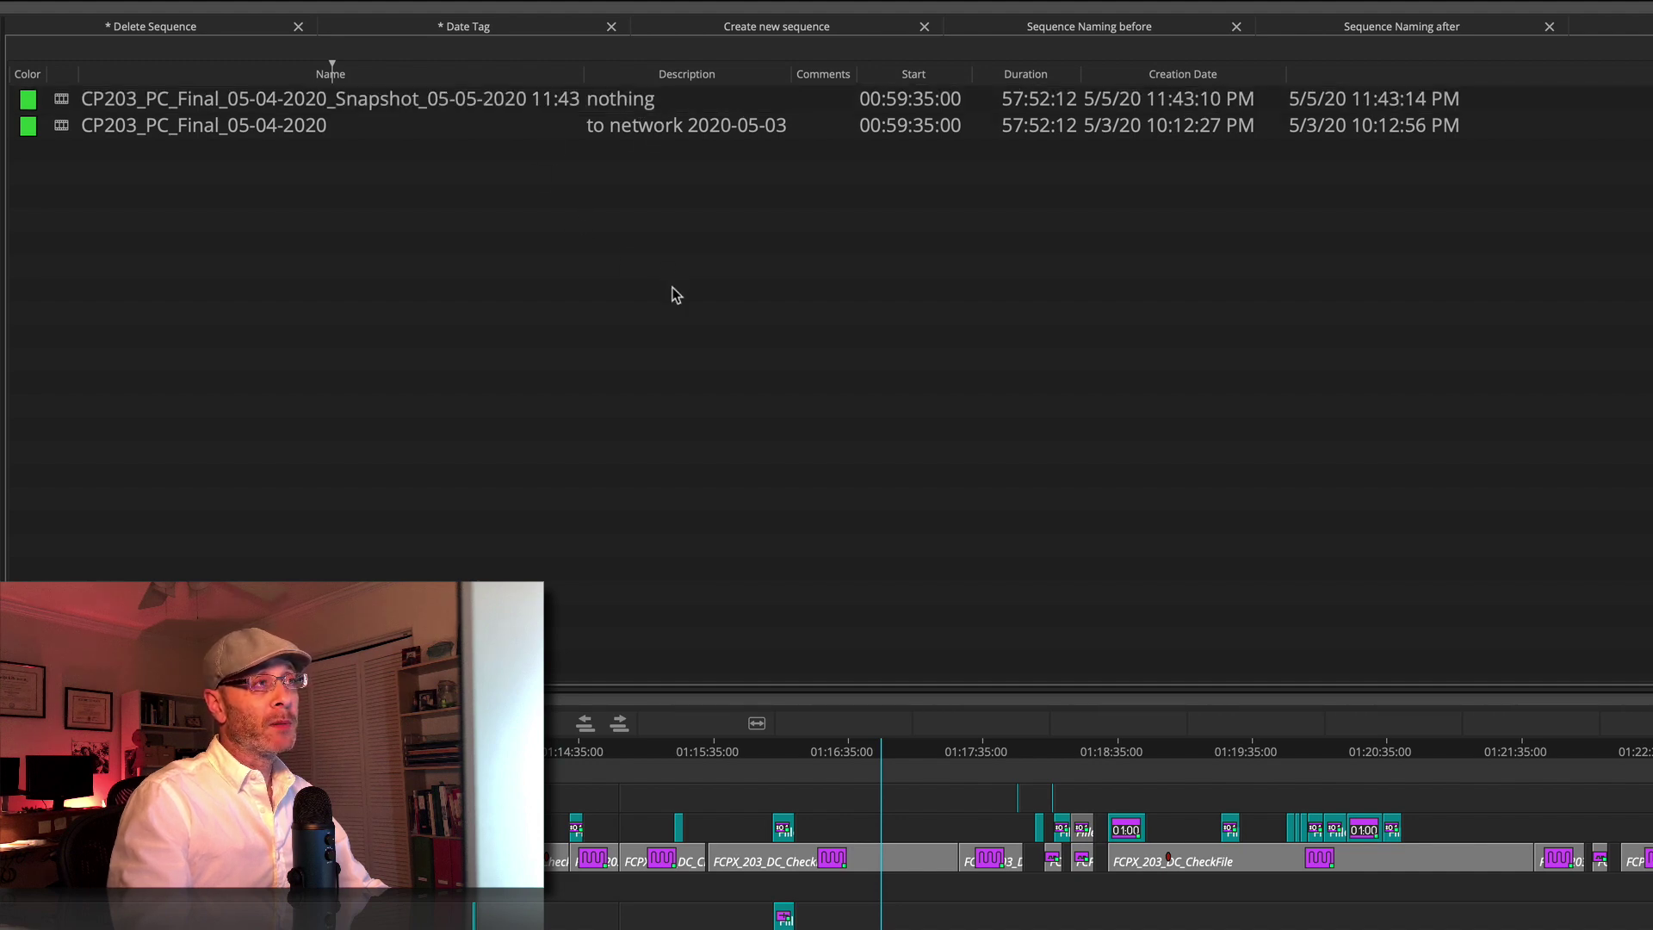
{"action": "double_click", "coordinate": [630, 100]}
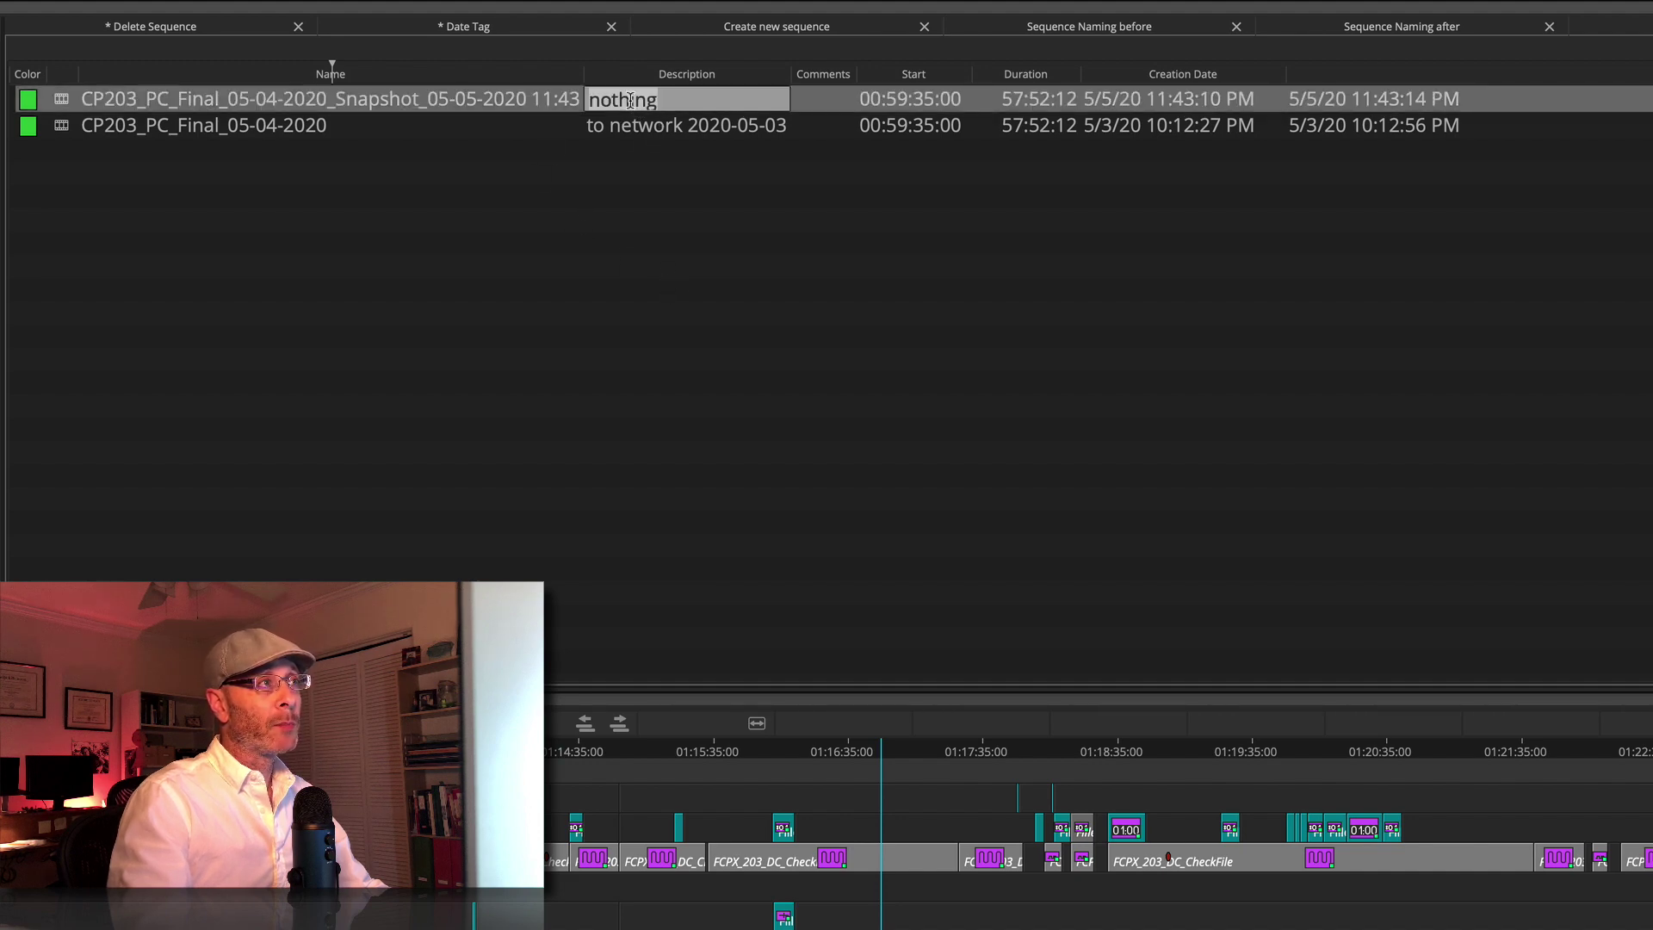
{"action": "left_click", "coordinate": [567, 244]}
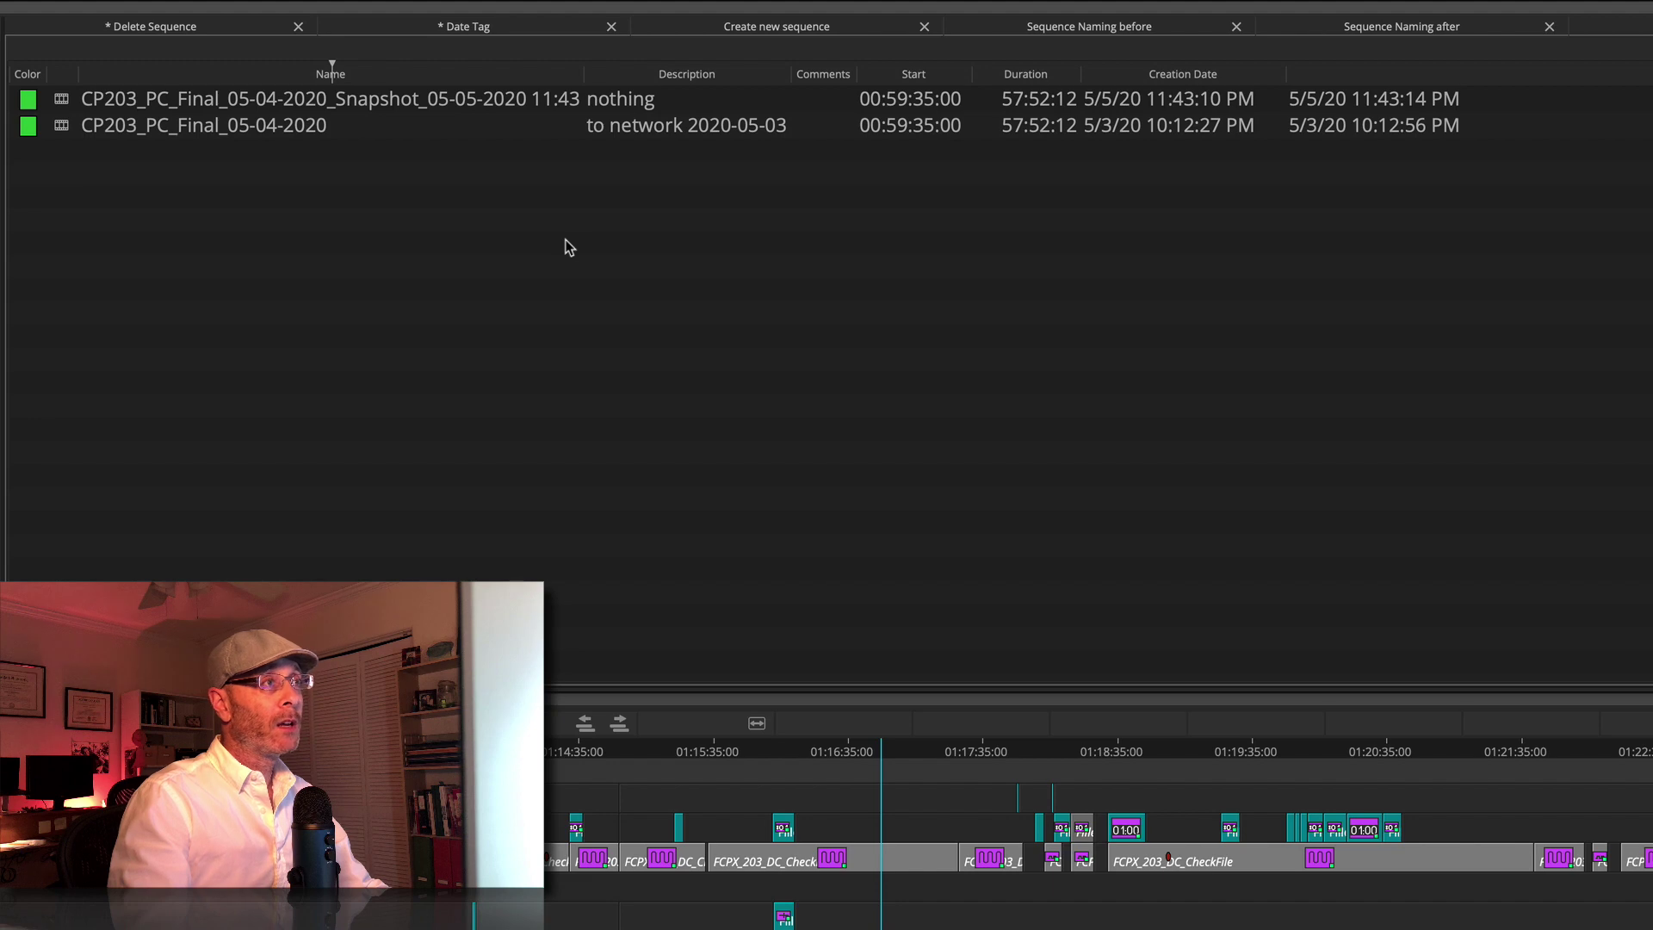